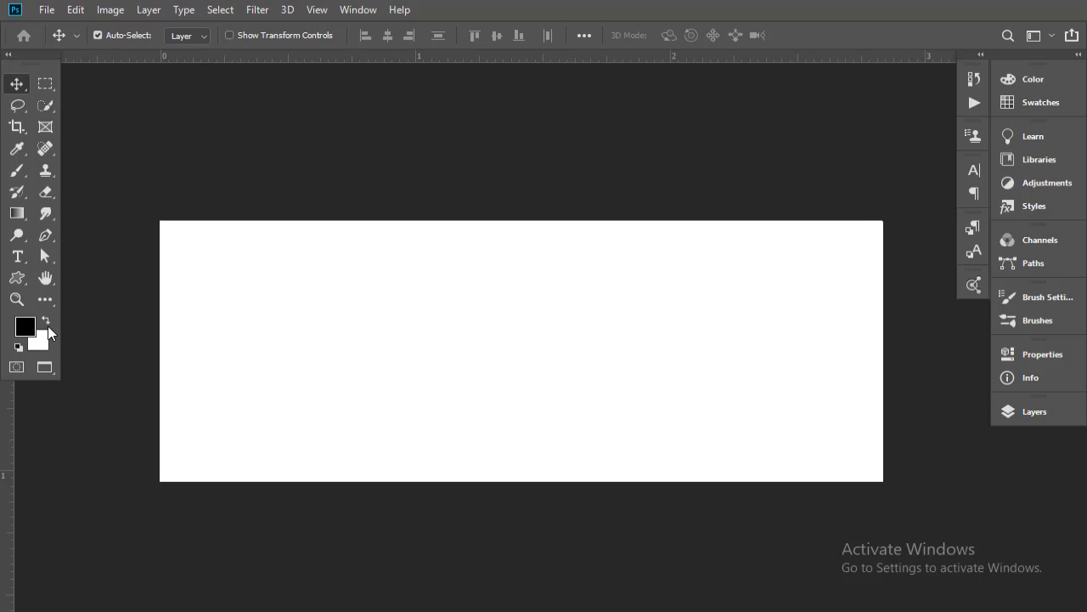
Draw a rectangle about 414 × 361 px that extends past the canvas's left, upper and lower edges
{"action": "left_click", "coordinate": [20, 279]}
{"action": "left_click", "coordinate": [61, 278]}
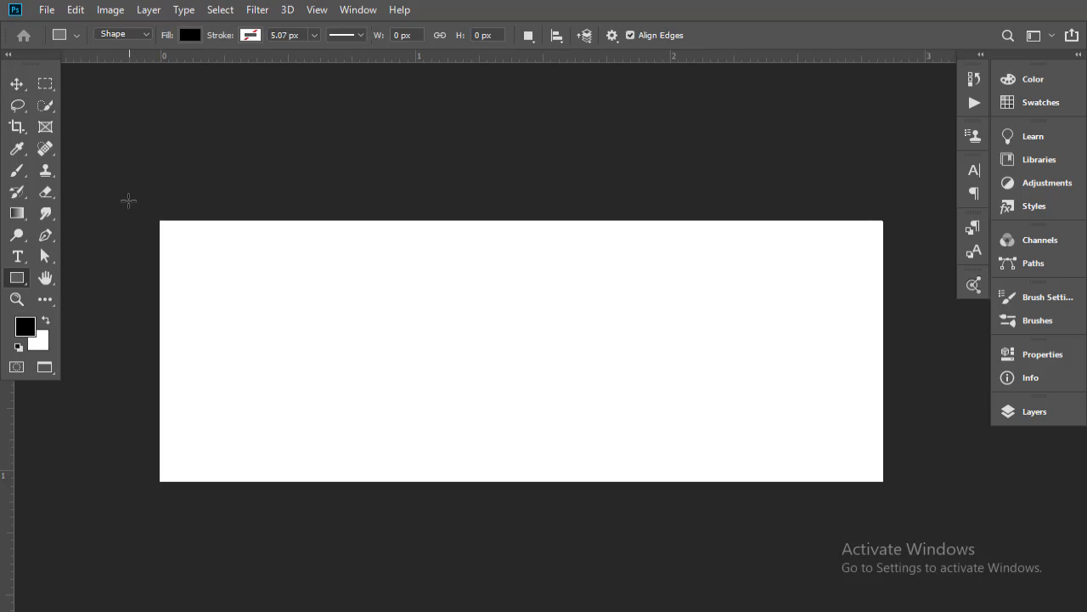
{"action": "left_click_drag", "start_coordinate": [128, 200], "coordinate": [480, 500]}
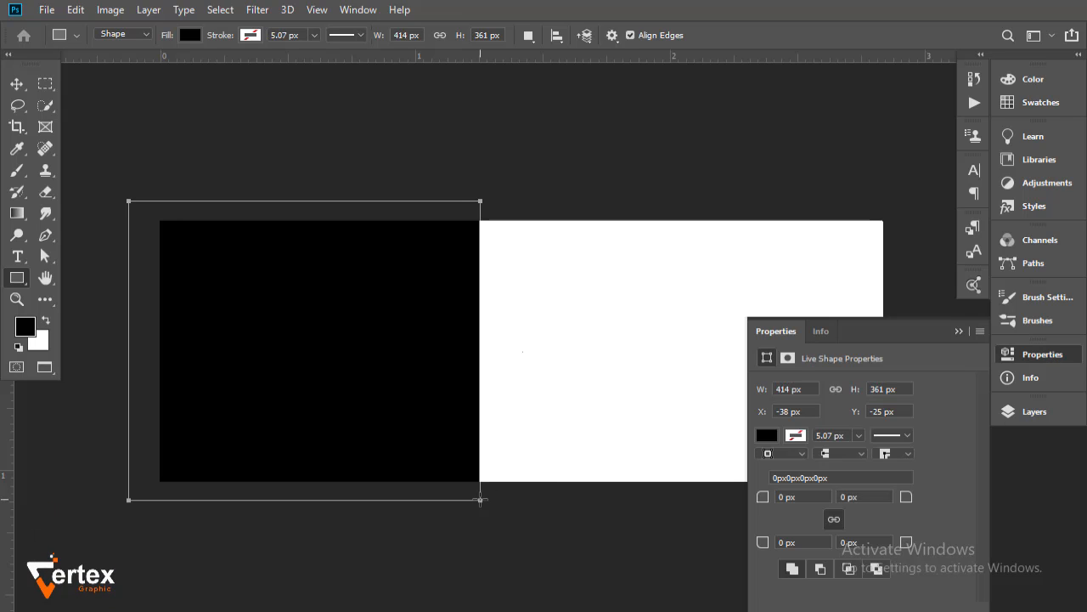
Change the rectangle's fill to the muted maroon #784242
{"action": "left_click", "coordinate": [765, 440]}
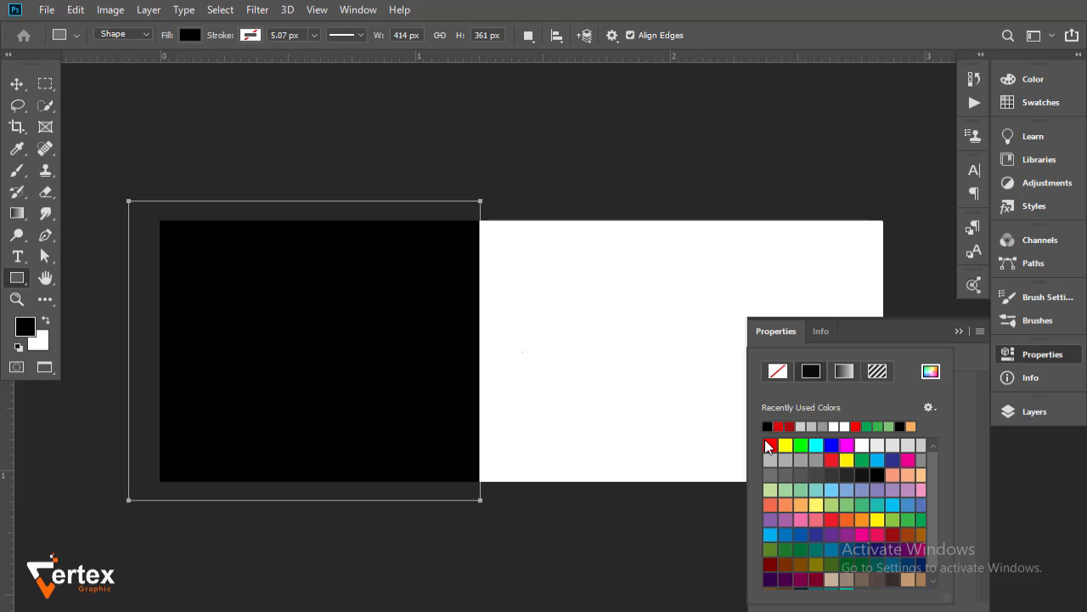
{"action": "left_click", "coordinate": [928, 374]}
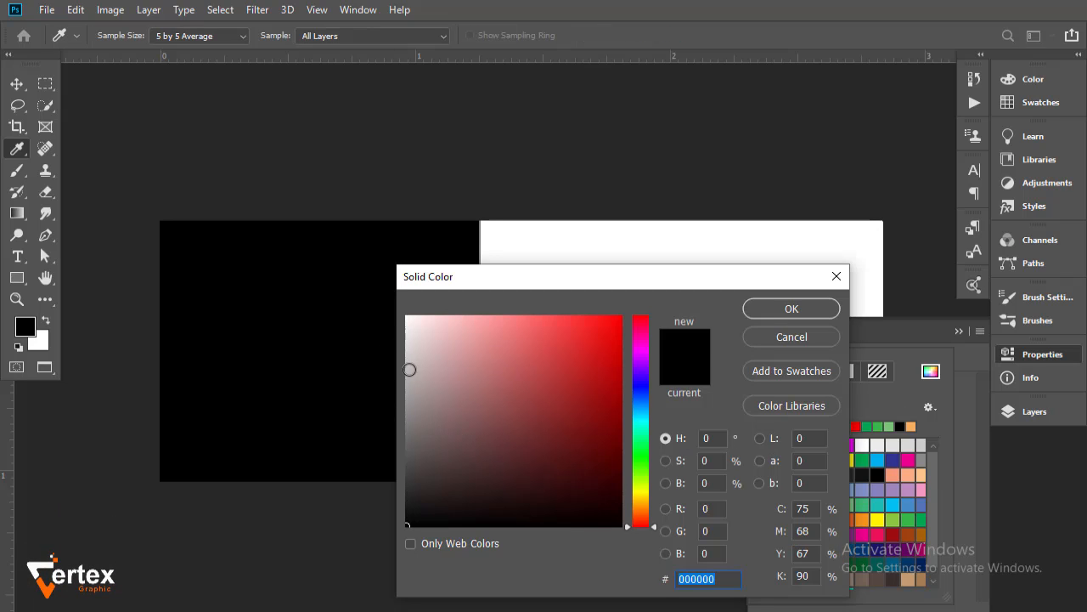
{"action": "left_click_drag", "start_coordinate": [409, 370], "coordinate": [409, 378]}
{"action": "left_click", "coordinate": [504, 427]}
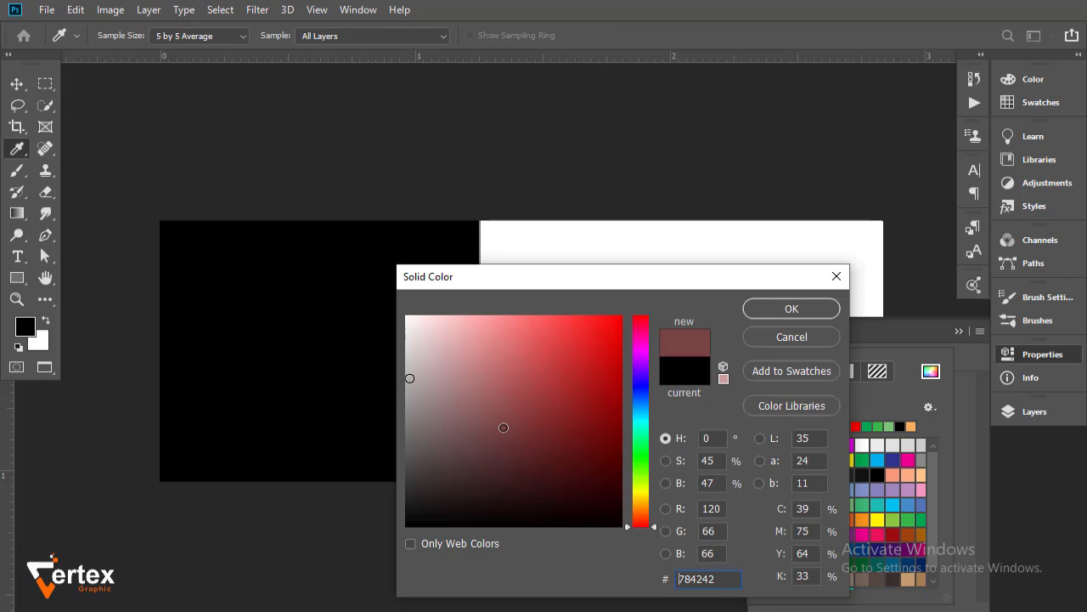
{"action": "left_click", "coordinate": [794, 308]}
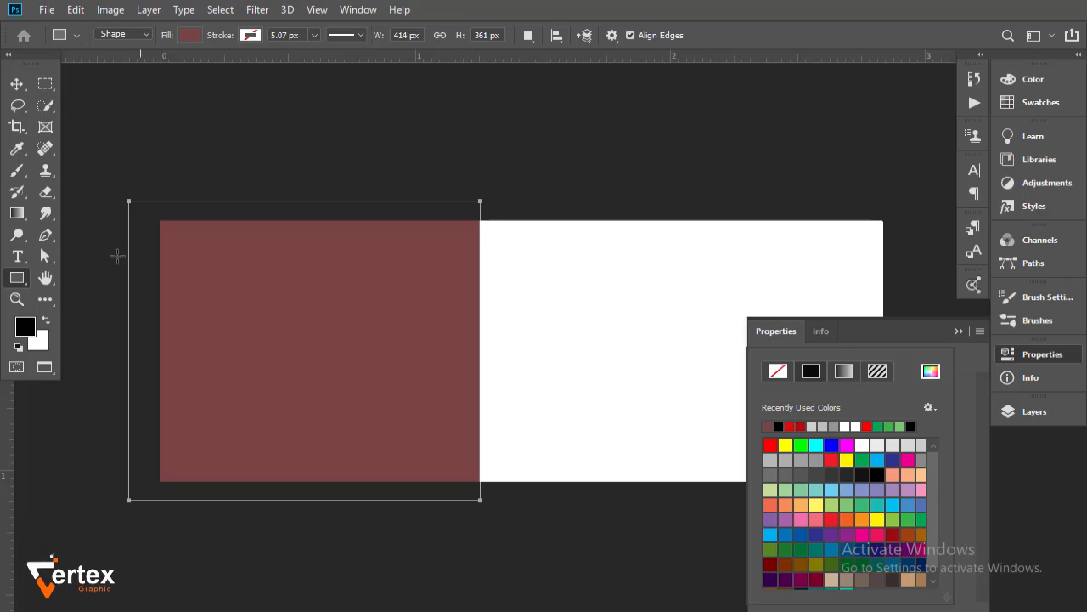
Transform the rectangle so its right side slants about 20°, with the upper corner pulled outward, and shift it slightly left
{"action": "key", "text": "v"}
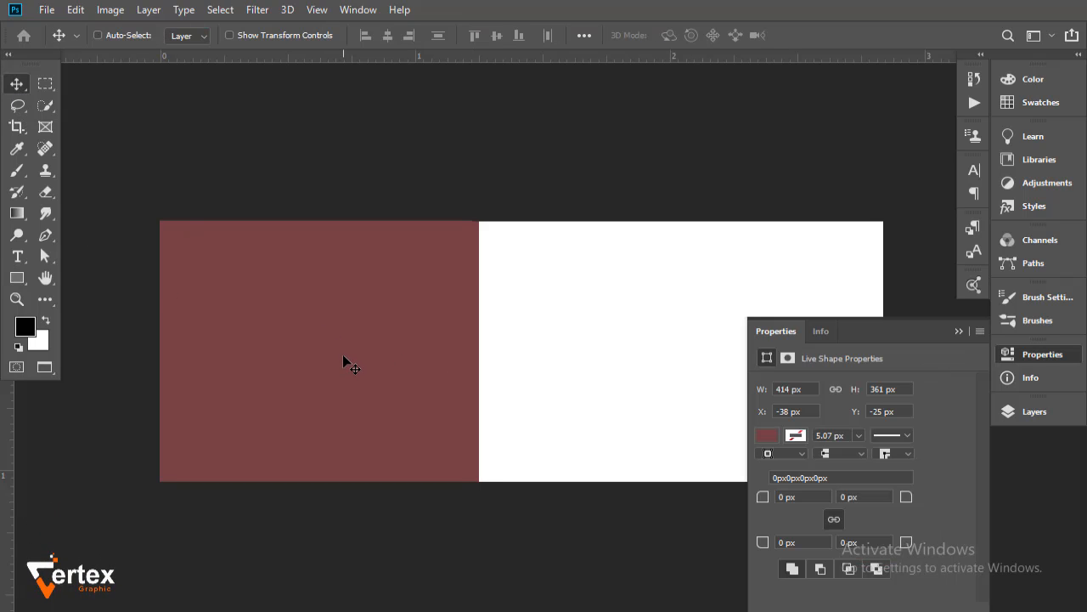
{"action": "key", "text": "ctrl+t"}
{"action": "right_click", "coordinate": [330, 340]}
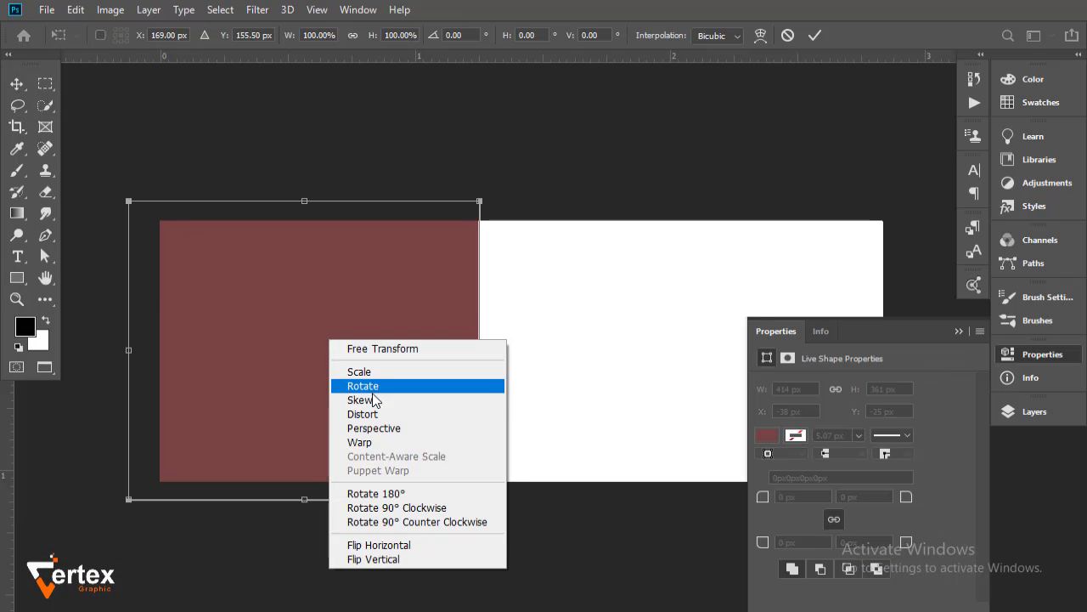
{"action": "left_click", "coordinate": [364, 387]}
{"action": "left_click_drag", "start_coordinate": [482, 205], "coordinate": [595, 215]}
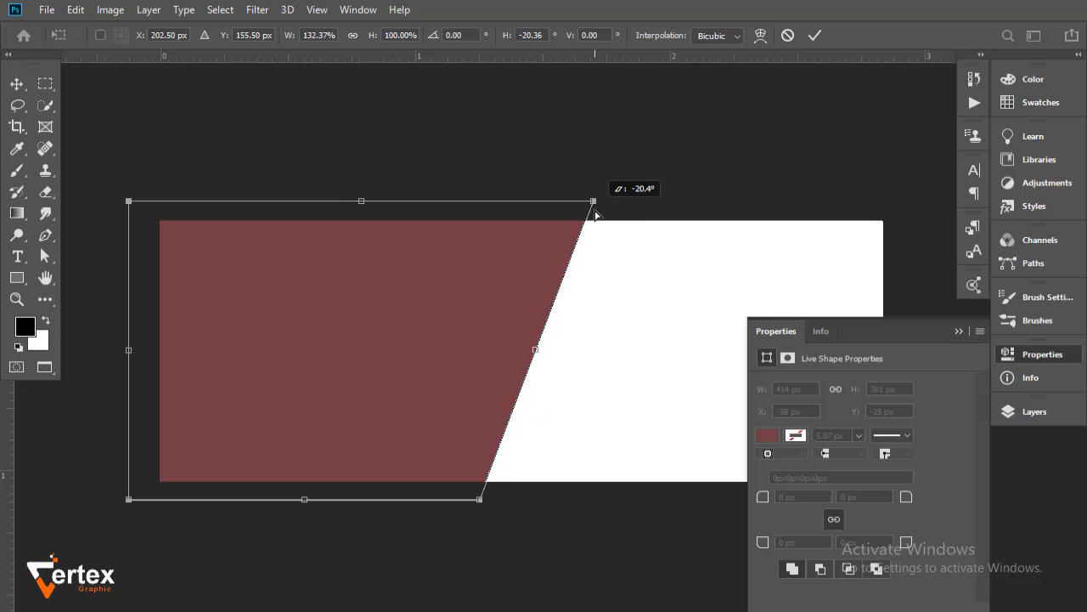
{"action": "key", "text": "Return"}
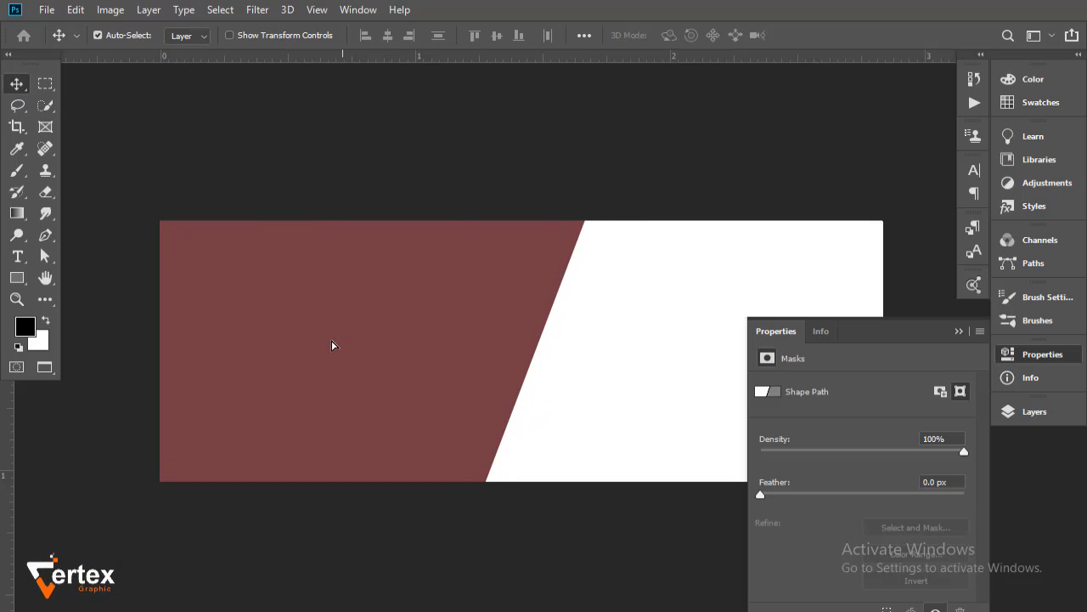
{"action": "left_click_drag", "start_coordinate": [332, 345], "coordinate": [310, 343]}
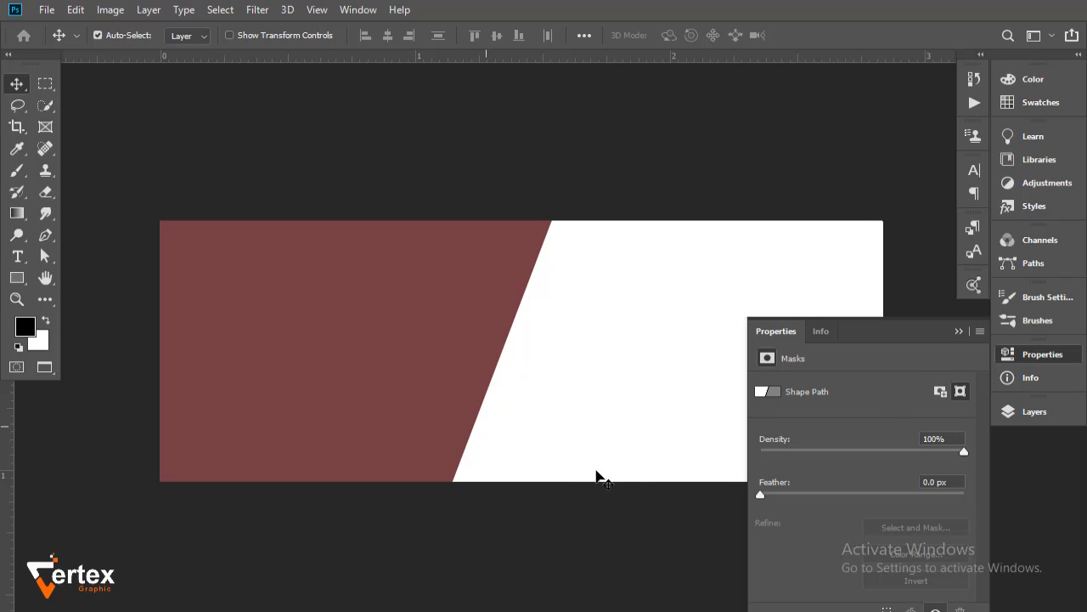
Duplicate the slanted maroon shape's layer
{"action": "left_click", "coordinate": [959, 331]}
{"action": "left_click", "coordinate": [1039, 412]}
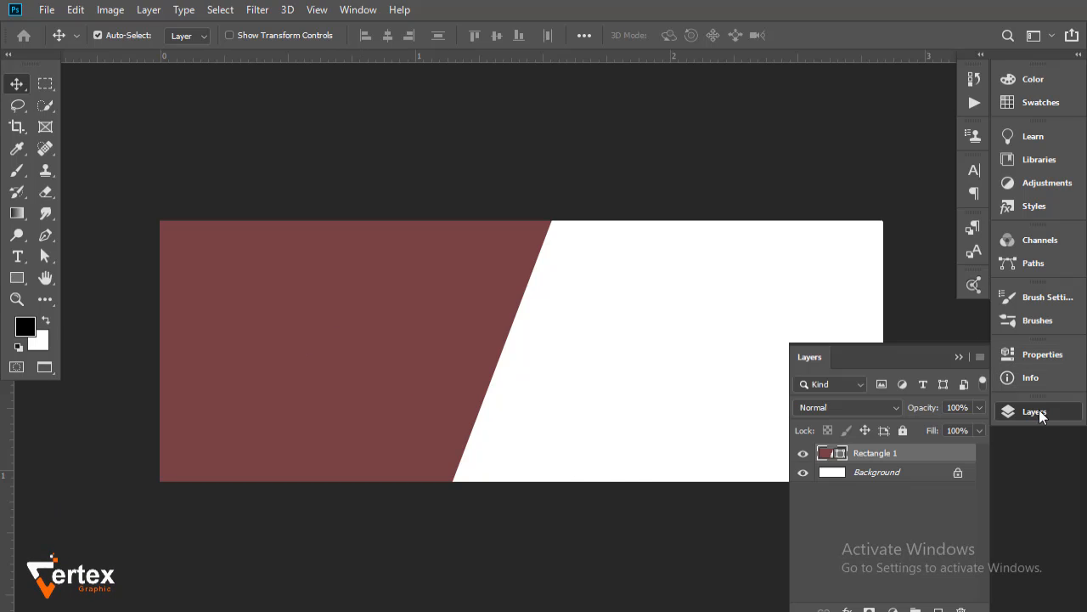
{"action": "left_click_drag", "start_coordinate": [952, 459], "coordinate": [938, 609]}
Recolour the lower of the two slanted shapes to the darker red #862e2e
{"action": "left_click", "coordinate": [888, 473]}
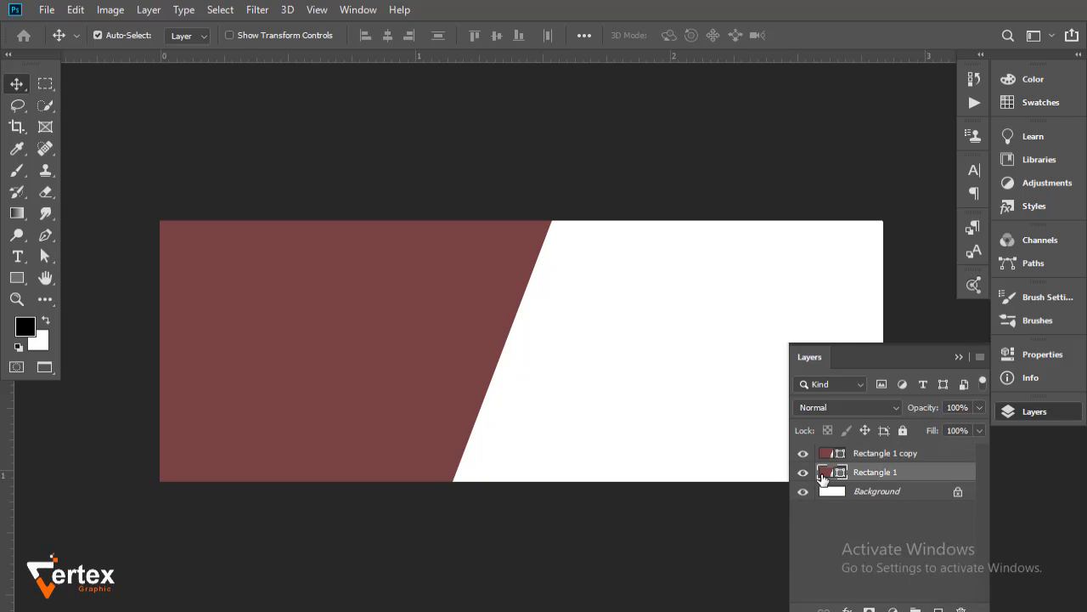
{"action": "double_click", "coordinate": [825, 473]}
{"action": "left_click_drag", "start_coordinate": [537, 414], "coordinate": [547, 415]}
{"action": "left_click", "coordinate": [799, 311]}
Rotate the dark red shape about 3.7° clockwise and shift it right so it shows as a stripe along the slanted edge
{"action": "key", "text": "ctrl+t"}
{"action": "left_click_drag", "start_coordinate": [599, 316], "coordinate": [615, 322]}
{"action": "left_click_drag", "start_coordinate": [488, 323], "coordinate": [495, 322]}
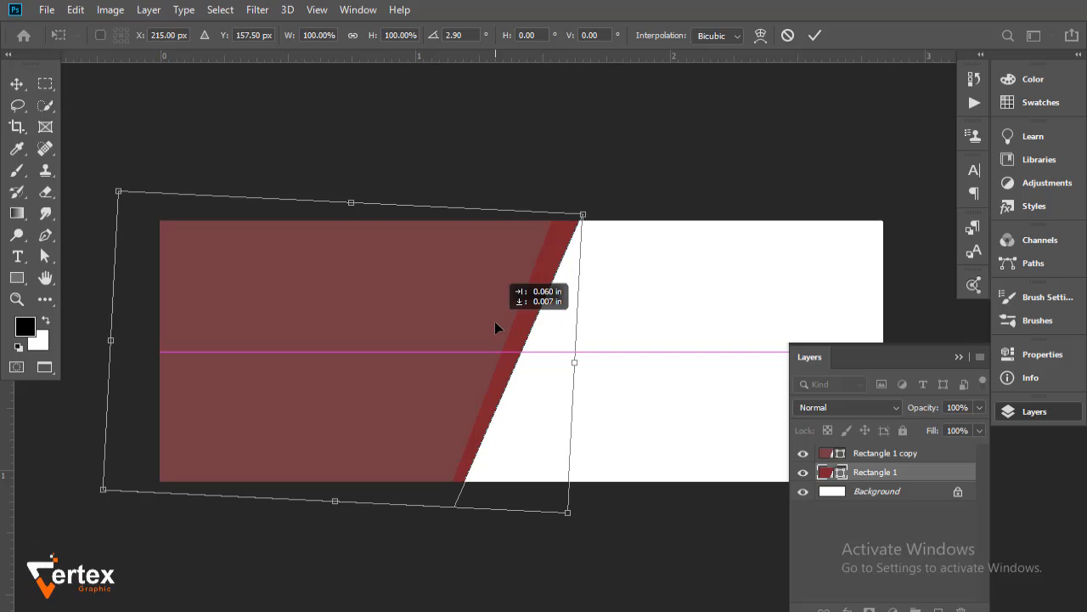
{"action": "left_click_drag", "start_coordinate": [621, 317], "coordinate": [629, 326]}
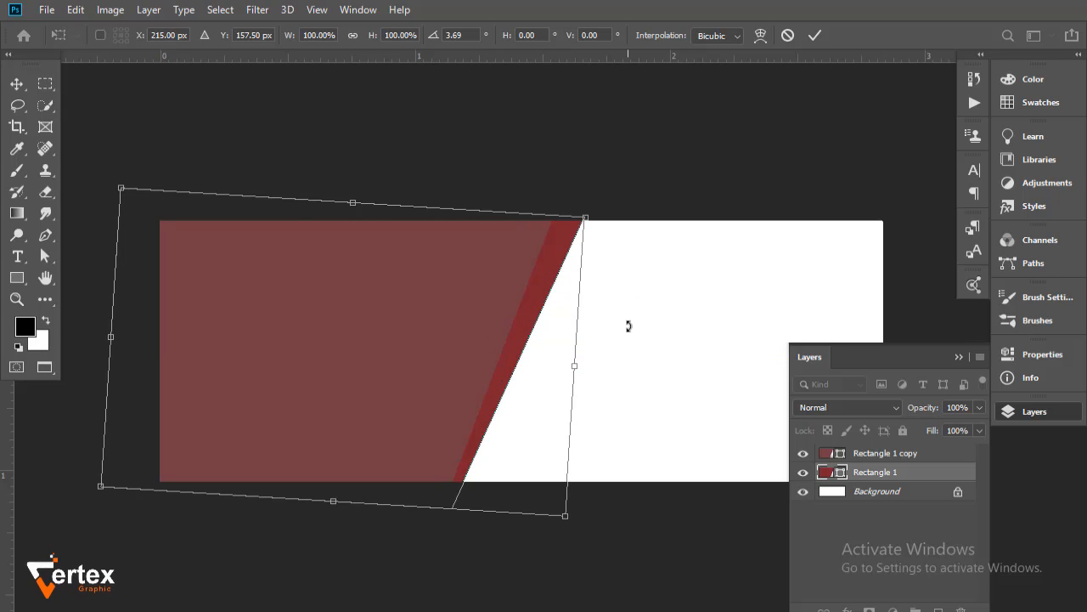
{"action": "key", "text": "Return"}
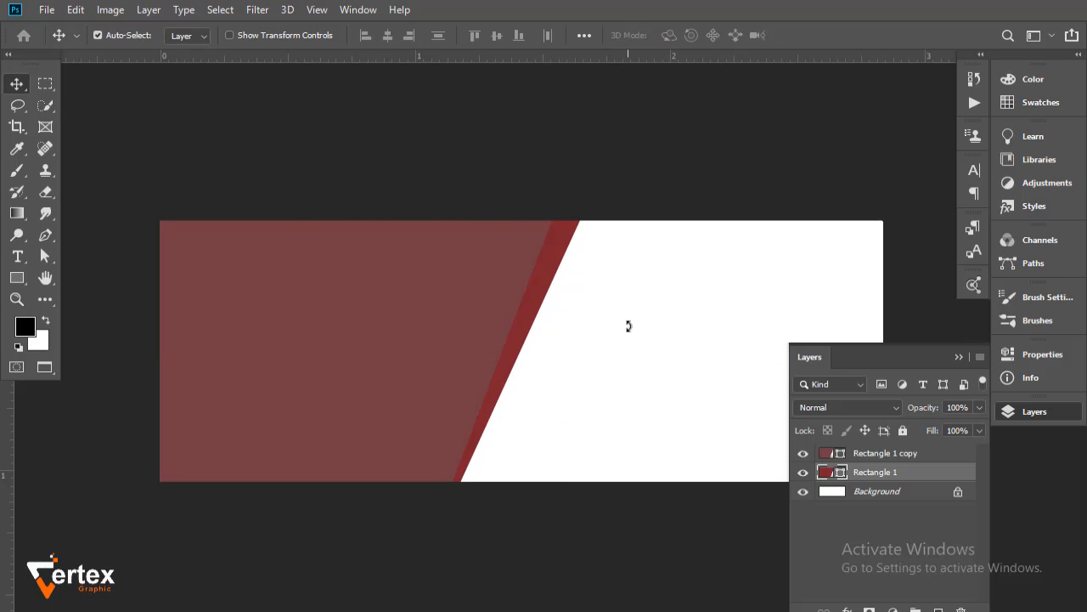
Nudge the dark red shape left so its stripe tapers to a point at the canvas's lower edge, and deselect it
{"action": "key", "text": "Left"}
{"action": "key", "text": "Left"}
{"action": "key", "text": "Left"}
{"action": "key", "text": "Left"}
{"action": "key", "text": "Left"}
{"action": "key", "text": "Left"}
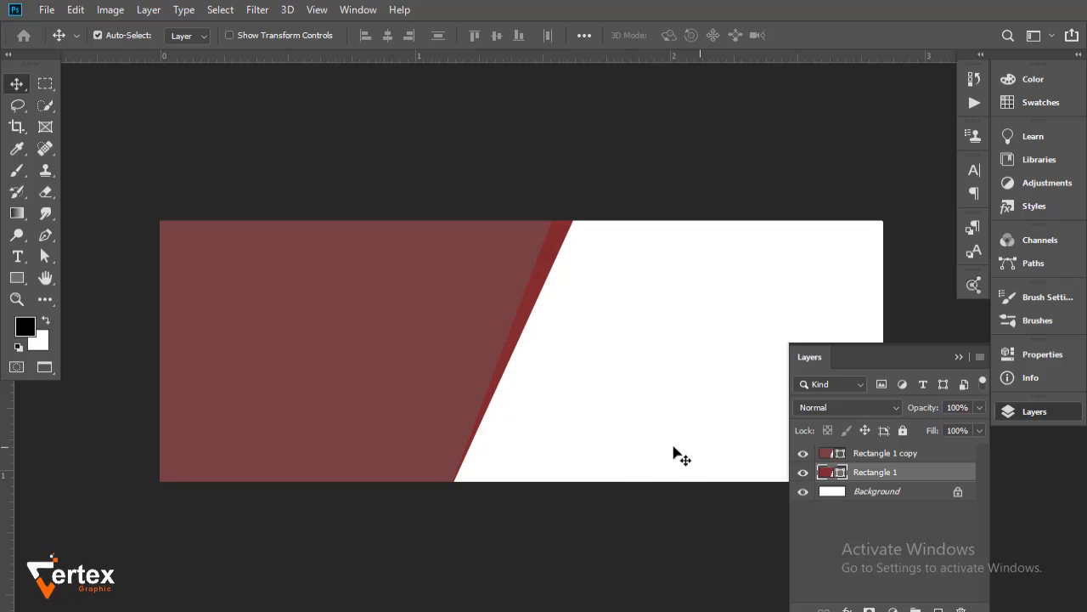
{"action": "left_click", "coordinate": [600, 525]}
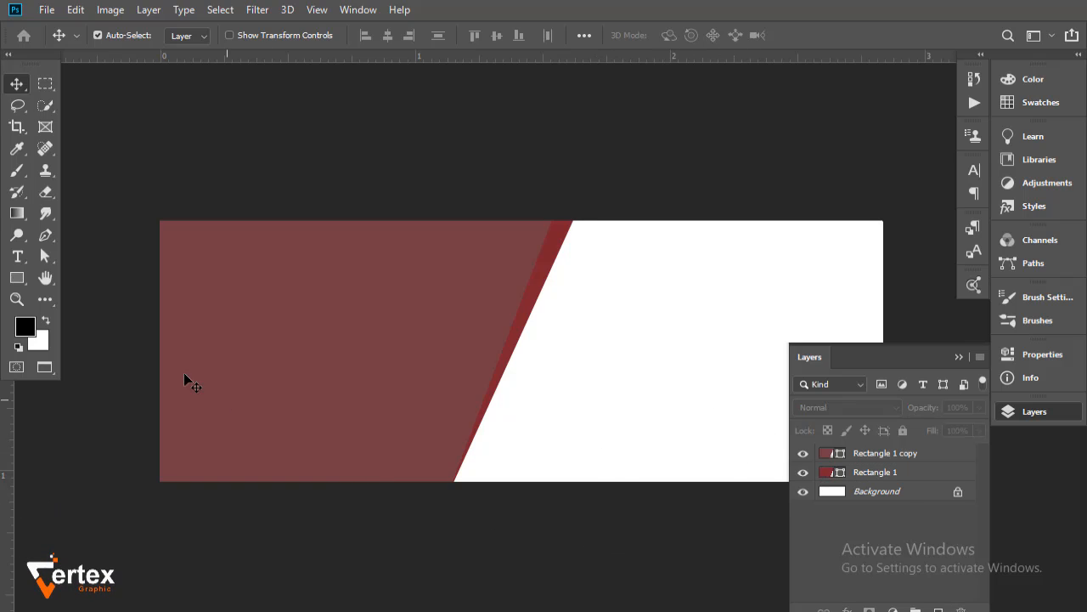
Draw a rectangle about 520 × 168 px over the canvas's upper right and fill it with the sampled maroon #784242
{"action": "left_click", "coordinate": [17, 278]}
{"action": "left_click_drag", "start_coordinate": [486, 204], "coordinate": [928, 343]}
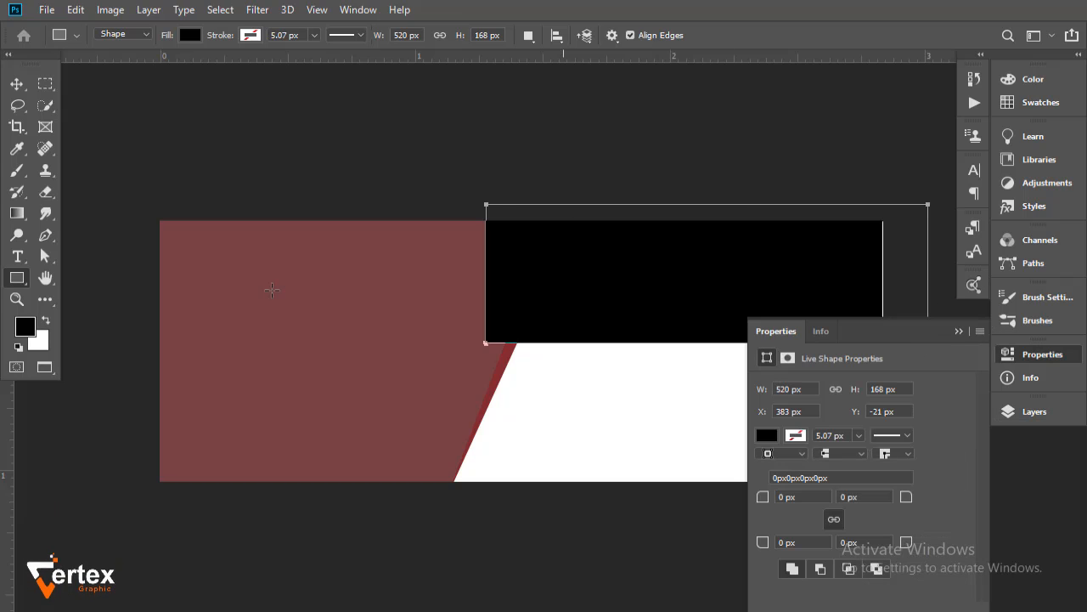
{"action": "key", "text": "v"}
{"action": "left_click", "coordinate": [766, 435]}
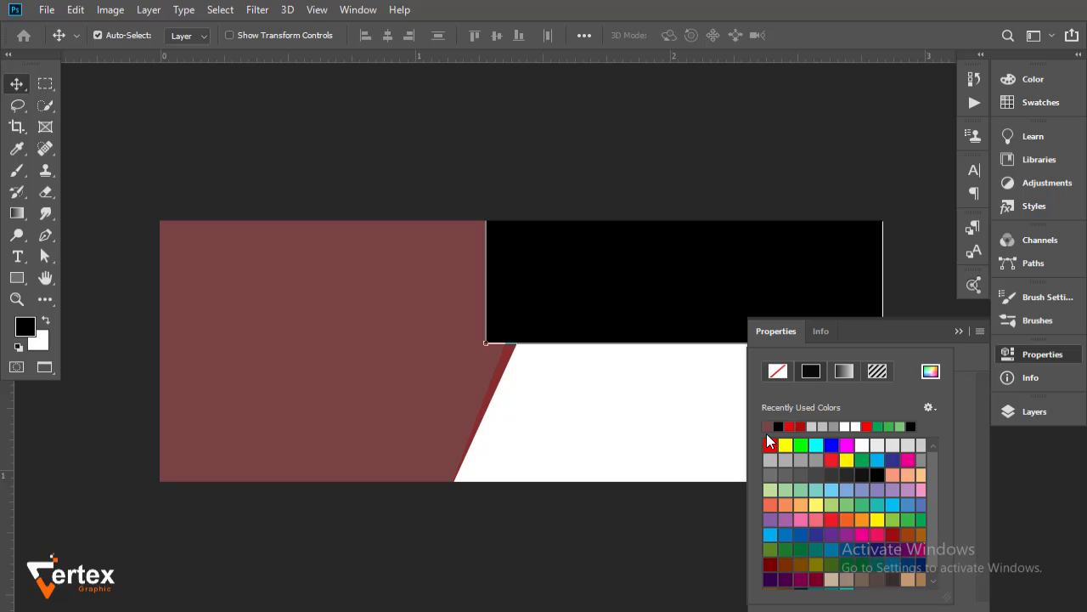
{"action": "left_click", "coordinate": [789, 426]}
{"action": "left_click", "coordinate": [800, 426]}
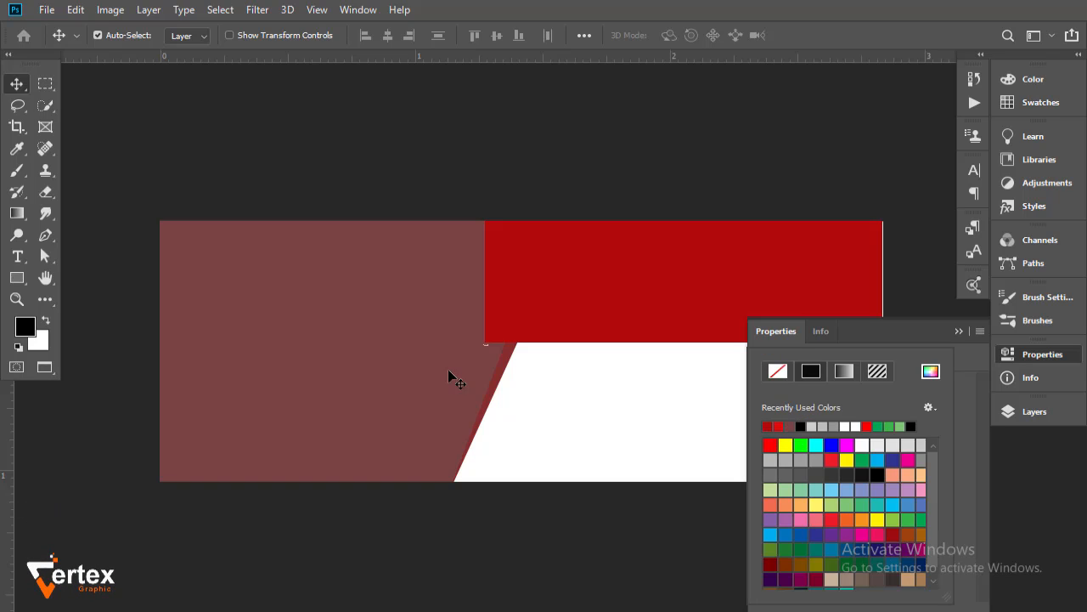
{"action": "left_click", "coordinate": [932, 370]}
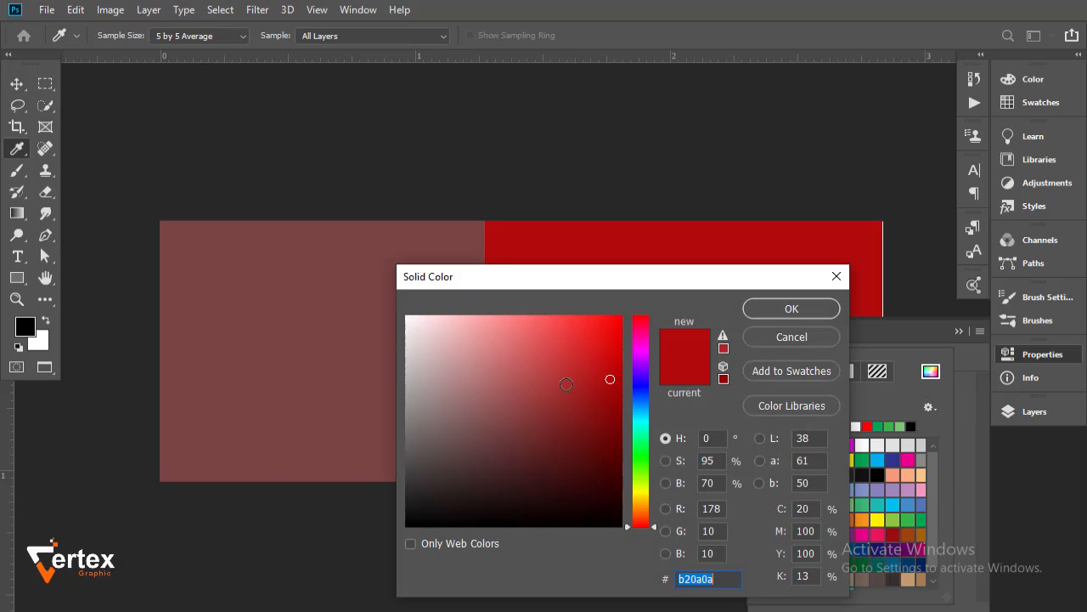
{"action": "left_click", "coordinate": [306, 340]}
{"action": "left_click", "coordinate": [800, 308]}
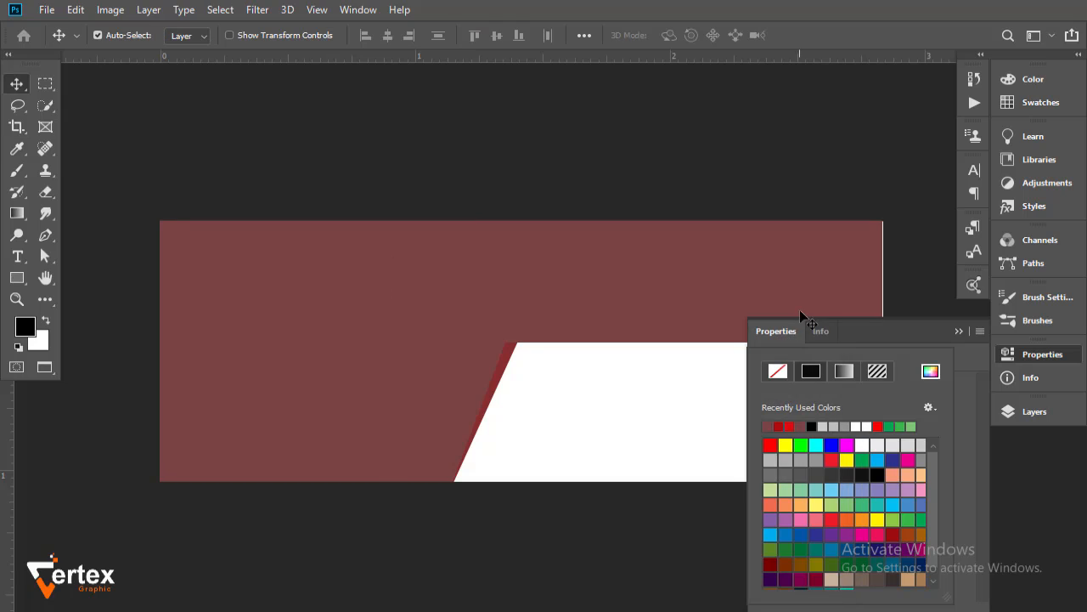
Move the upper-right rectangle's layer beneath both slanted shapes
{"action": "left_click", "coordinate": [959, 331]}
{"action": "left_click", "coordinate": [1062, 414]}
{"action": "left_click_drag", "start_coordinate": [916, 459], "coordinate": [917, 492]}
{"action": "left_click_drag", "start_coordinate": [831, 210], "coordinate": [905, 300]}
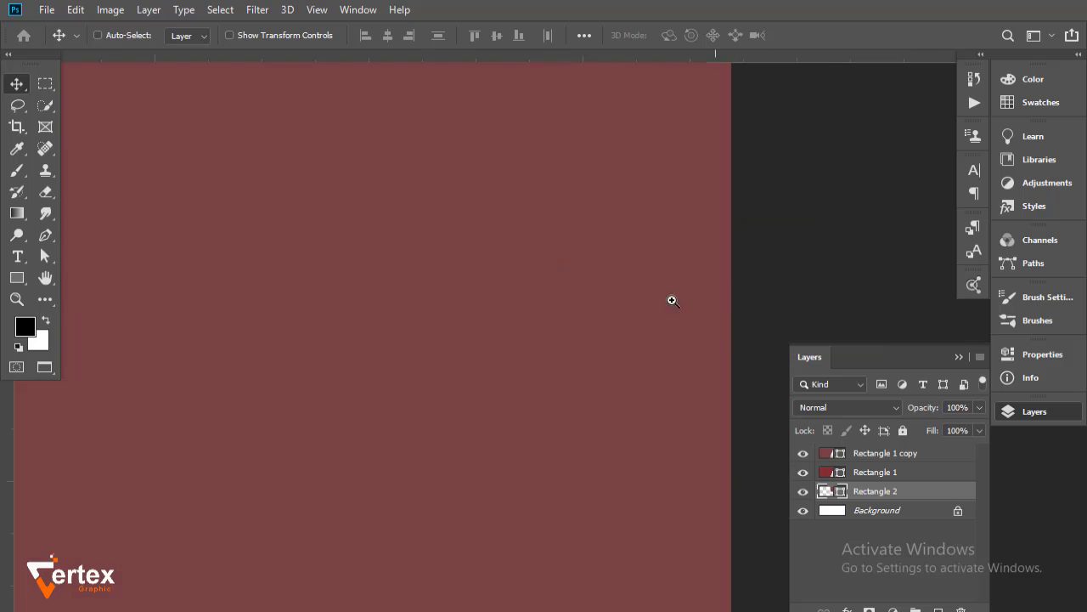
{"action": "left_click", "coordinate": [539, 275], "text": "alt"}
{"action": "left_click", "coordinate": [539, 276], "text": "alt"}
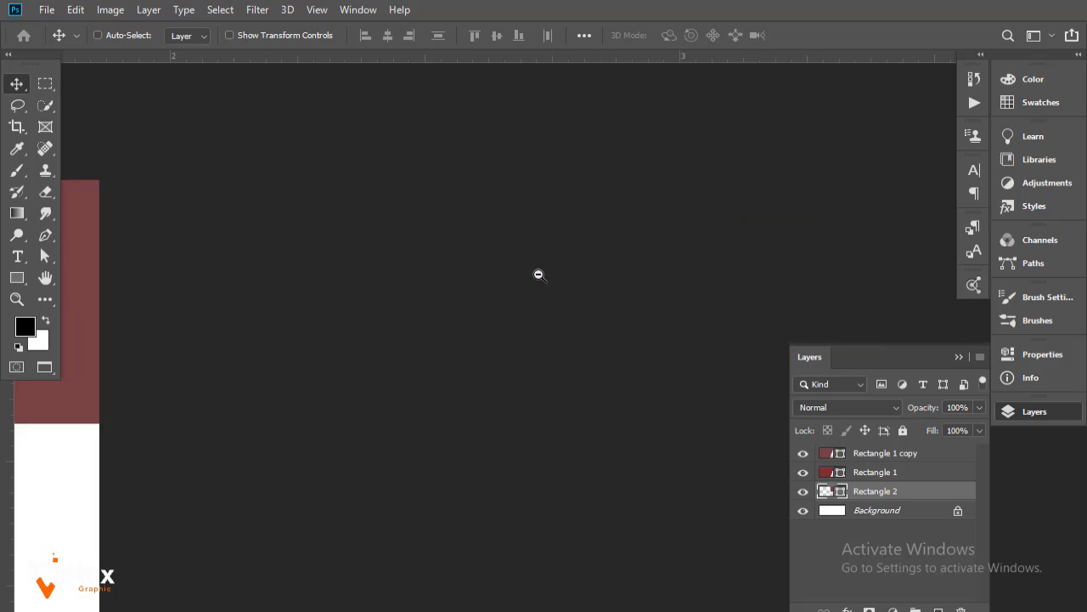
{"action": "left_click_drag", "start_coordinate": [442, 308], "coordinate": [602, 271]}
{"action": "left_click_drag", "start_coordinate": [526, 258], "coordinate": [643, 230]}
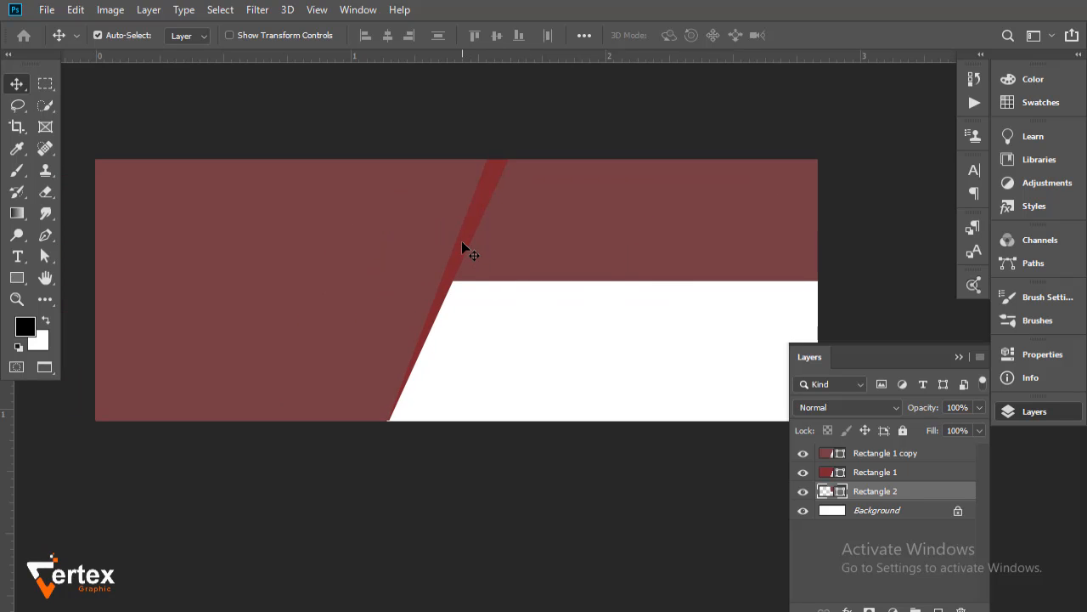
Recolour the narrow slanted stripe to pure red #ff0000
{"action": "left_click", "coordinate": [834, 474]}
{"action": "double_click", "coordinate": [828, 477]}
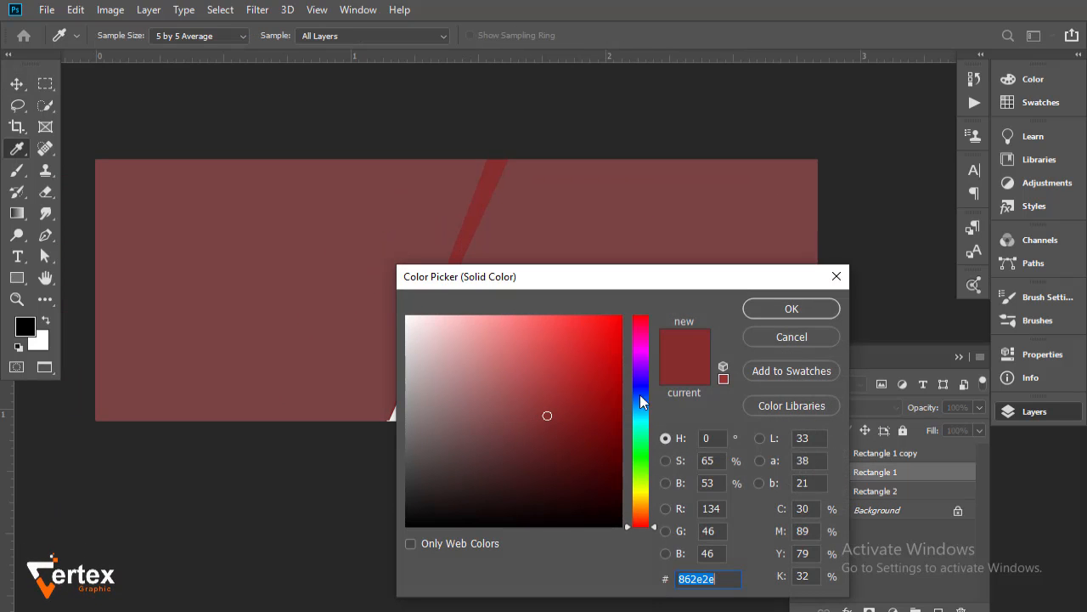
{"action": "left_click_drag", "start_coordinate": [600, 346], "coordinate": [642, 306]}
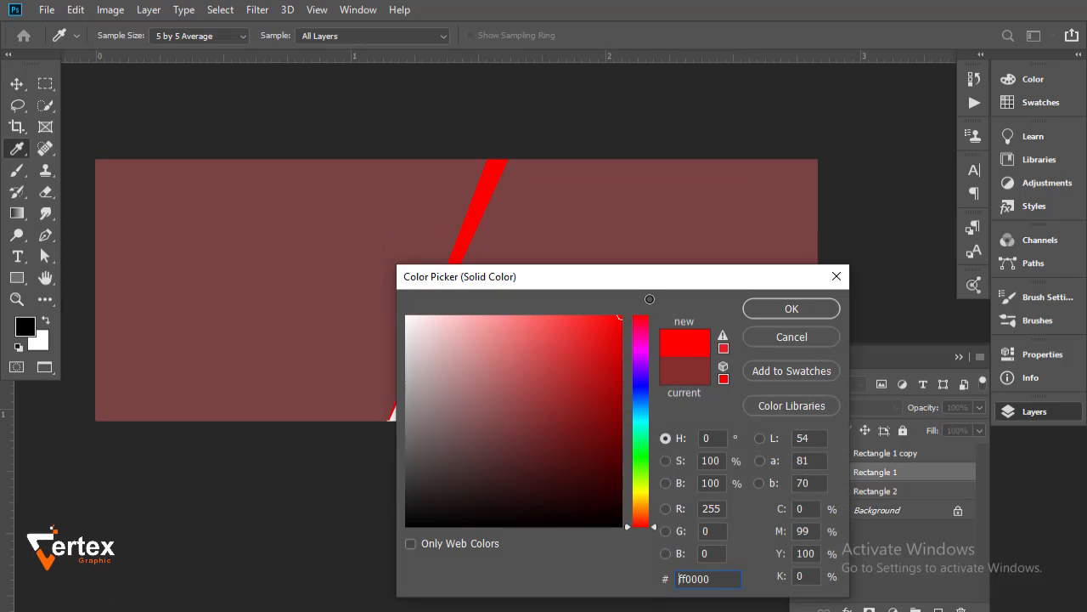
{"action": "left_click", "coordinate": [792, 308]}
Recolour the upper-right rectangle to orange #ffa800
{"action": "double_click", "coordinate": [826, 491]}
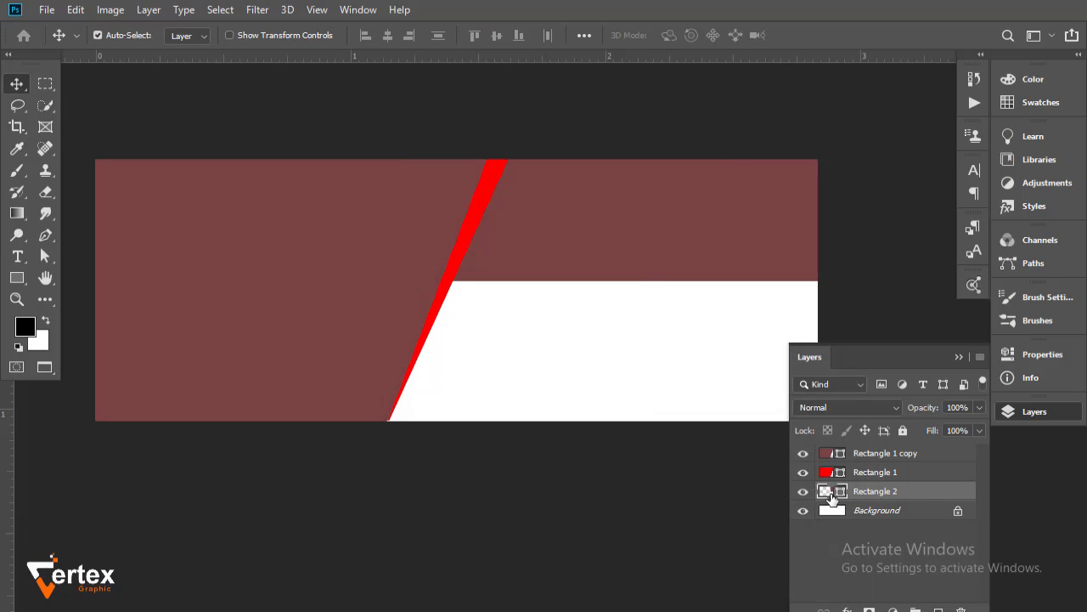
{"action": "left_click_drag", "start_coordinate": [503, 427], "coordinate": [635, 302]}
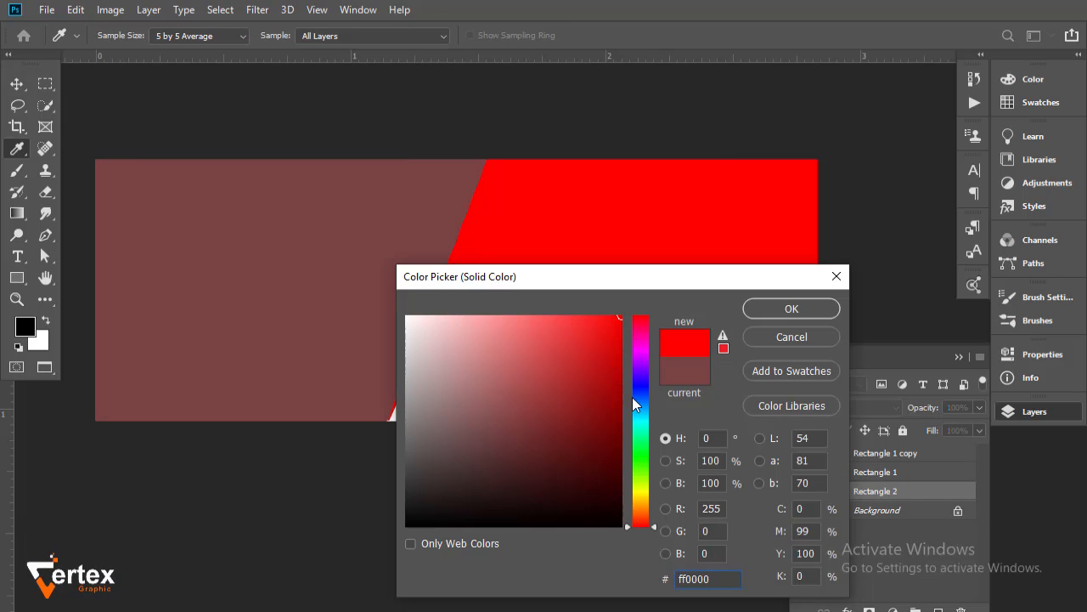
{"action": "left_click", "coordinate": [639, 494]}
{"action": "left_click_drag", "start_coordinate": [639, 495], "coordinate": [642, 503]}
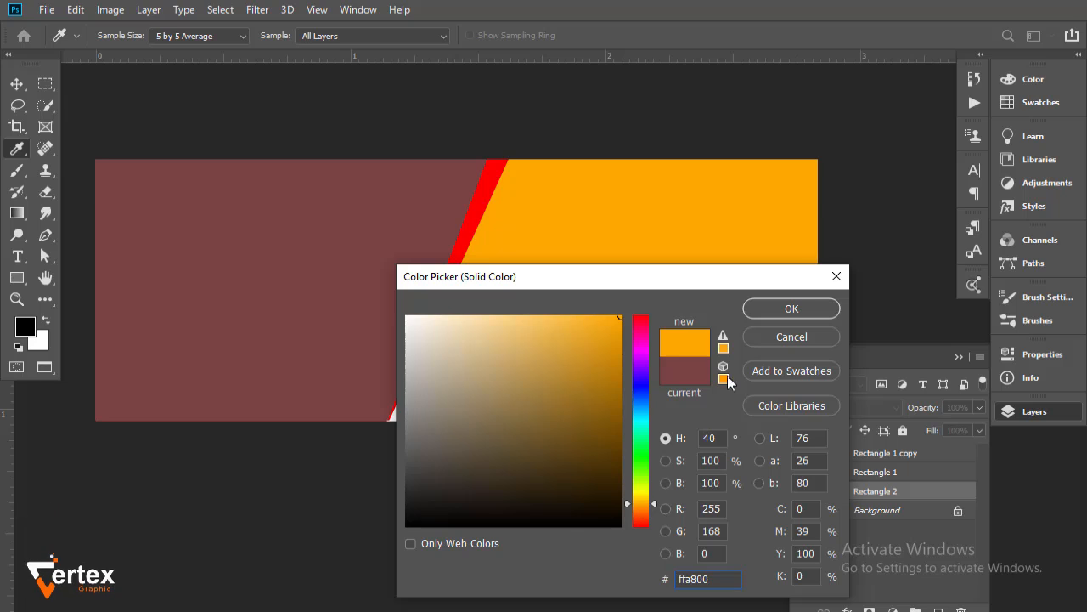
{"action": "left_click", "coordinate": [791, 309]}
Recolour the narrow slanted stripe to orange #ffa800
{"action": "key", "text": "v"}
{"action": "left_click", "coordinate": [466, 252]}
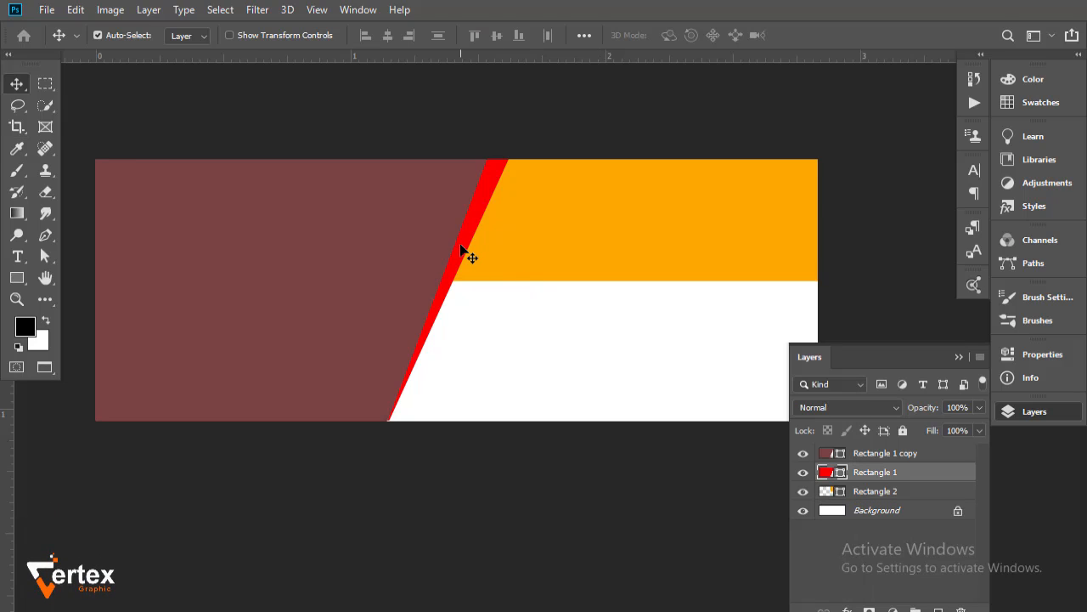
{"action": "double_click", "coordinate": [825, 471]}
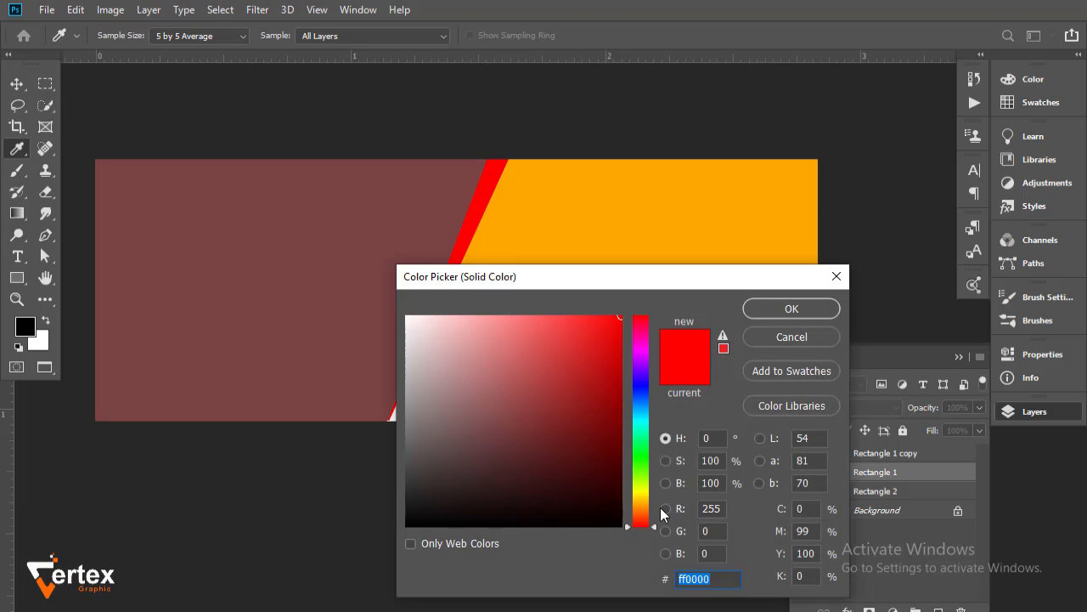
{"action": "left_click_drag", "start_coordinate": [653, 500], "coordinate": [651, 502]}
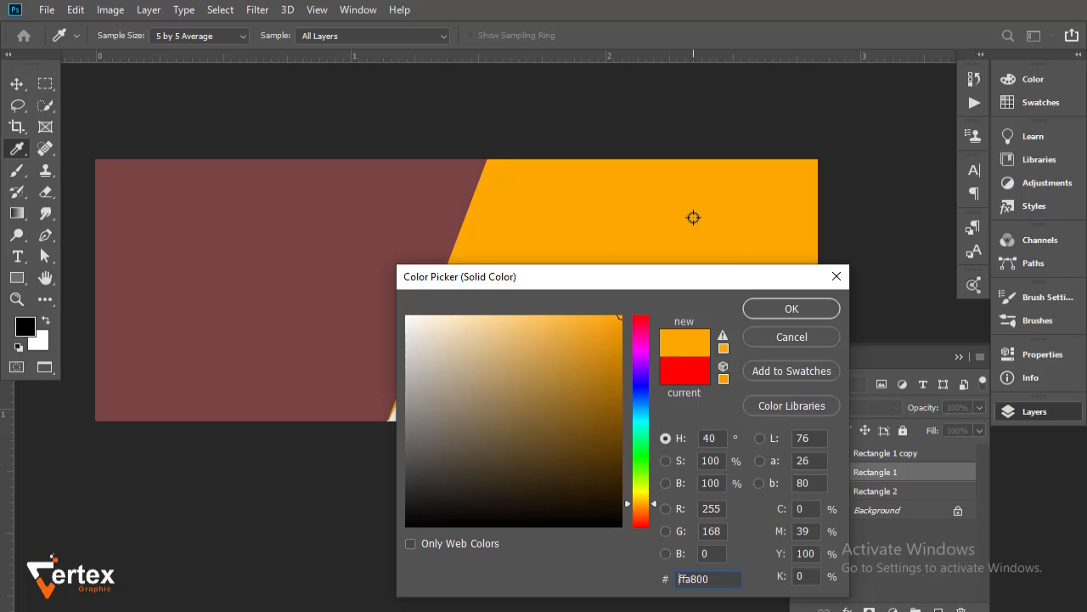
Recolour the upper-right rectangle to a deeper orange, #ff7e00
{"action": "left_click", "coordinate": [829, 491]}
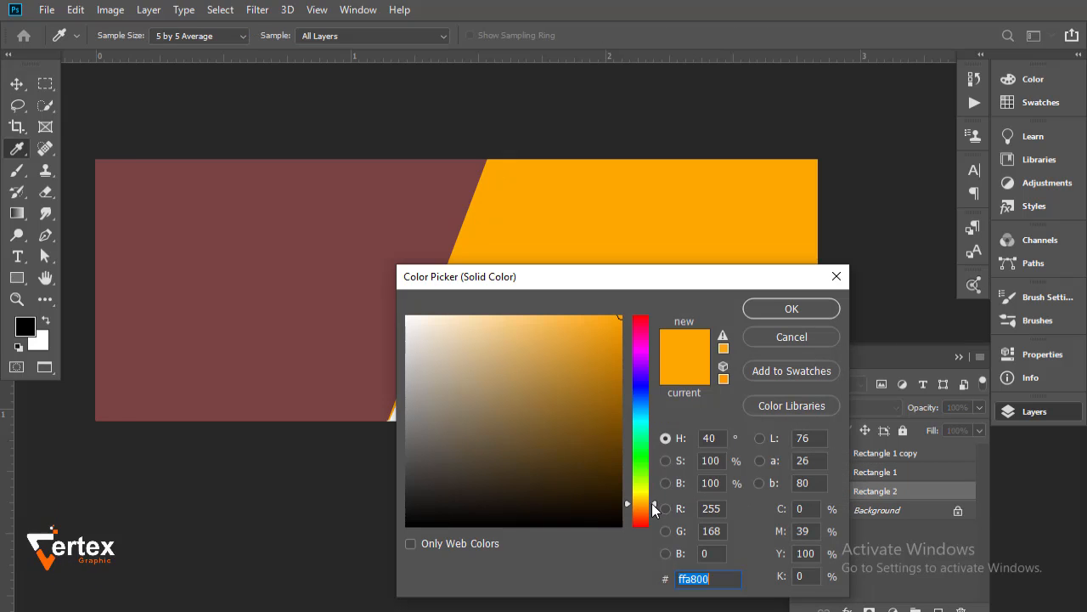
{"action": "left_click_drag", "start_coordinate": [650, 502], "coordinate": [652, 505]}
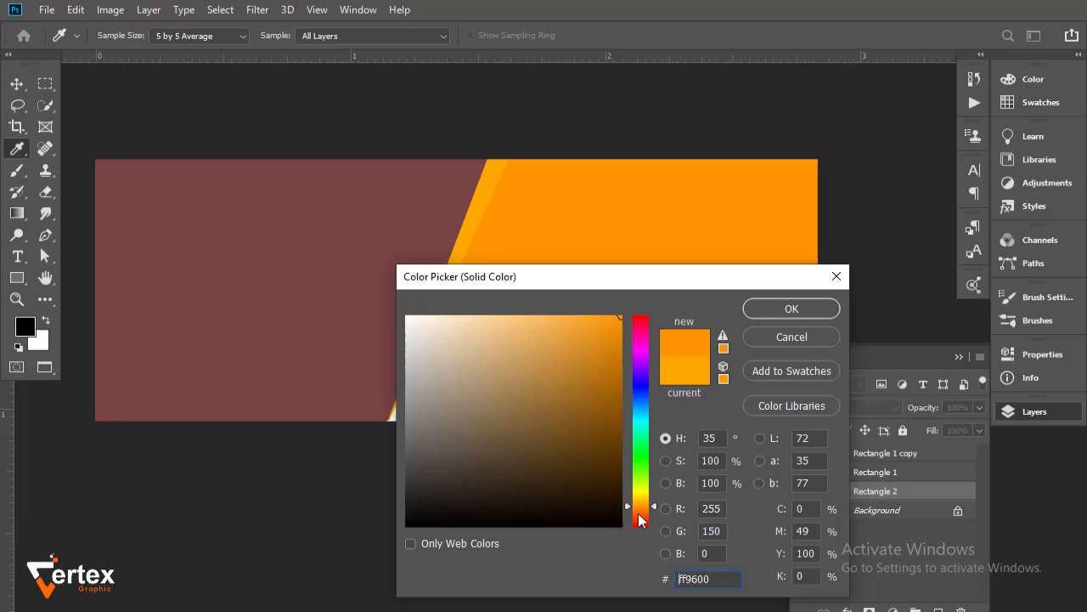
{"action": "left_click_drag", "start_coordinate": [638, 507], "coordinate": [638, 514]}
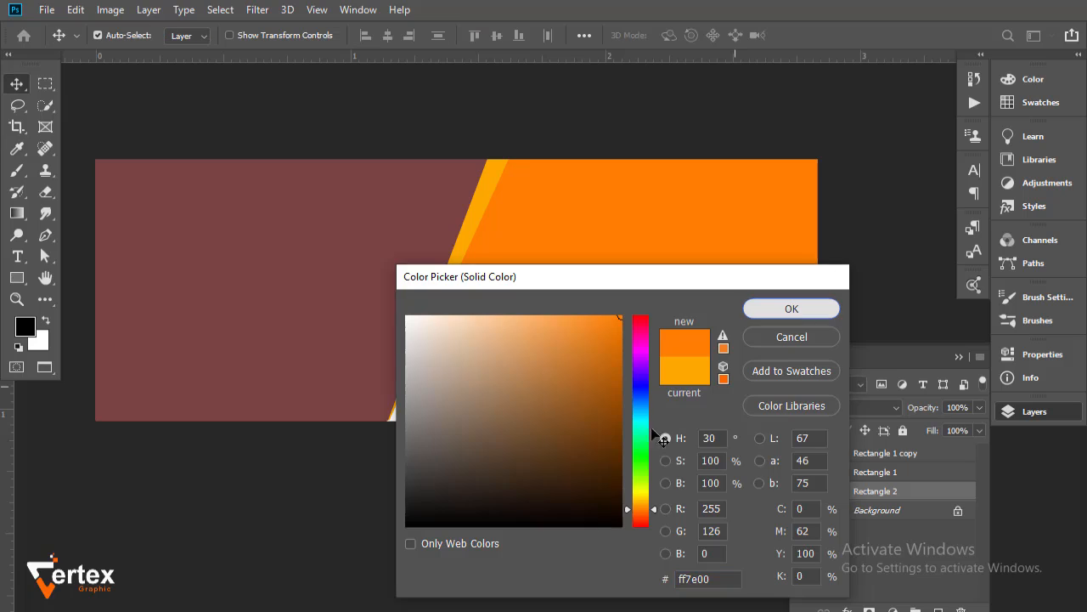
{"action": "key", "text": "Return"}
{"action": "mouse_move", "coordinate": [549, 362]}
{"action": "left_mouse_down"}
{"action": "mouse_move", "coordinate": [577, 357]}
{"action": "mouse_move", "coordinate": [546, 353]}
{"action": "left_mouse_up"}
{"action": "key", "text": "ctrl+r"}
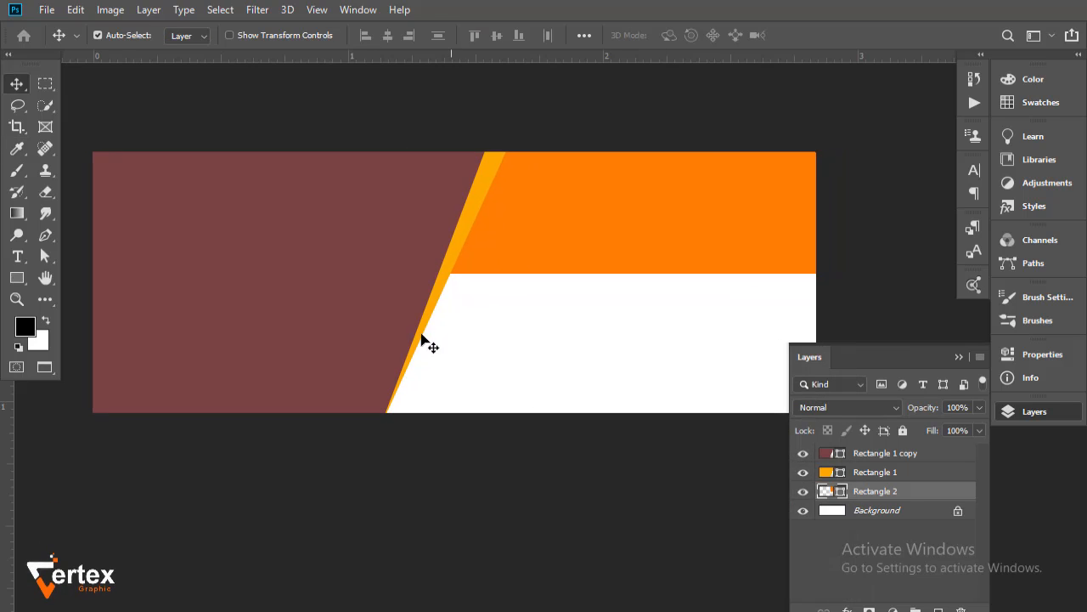
Add a Drop Shadow effect to the narrow slanted stripe's layer, Rectangle 1
{"action": "left_click", "coordinate": [416, 308]}
{"action": "left_click_drag", "start_coordinate": [533, 285], "coordinate": [583, 267]}
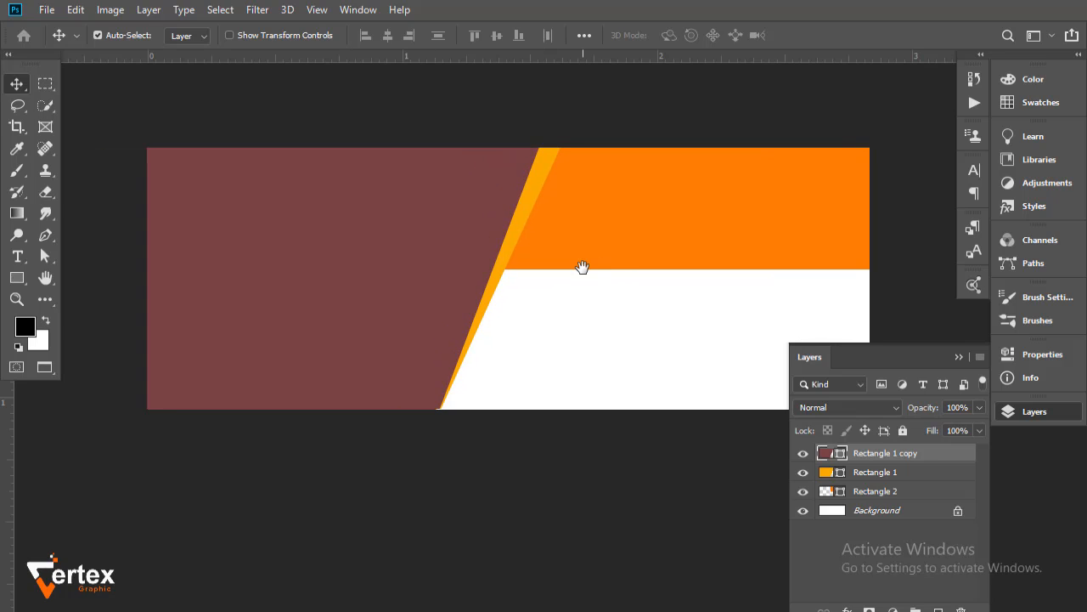
{"action": "left_click_drag", "start_coordinate": [622, 323], "coordinate": [544, 291]}
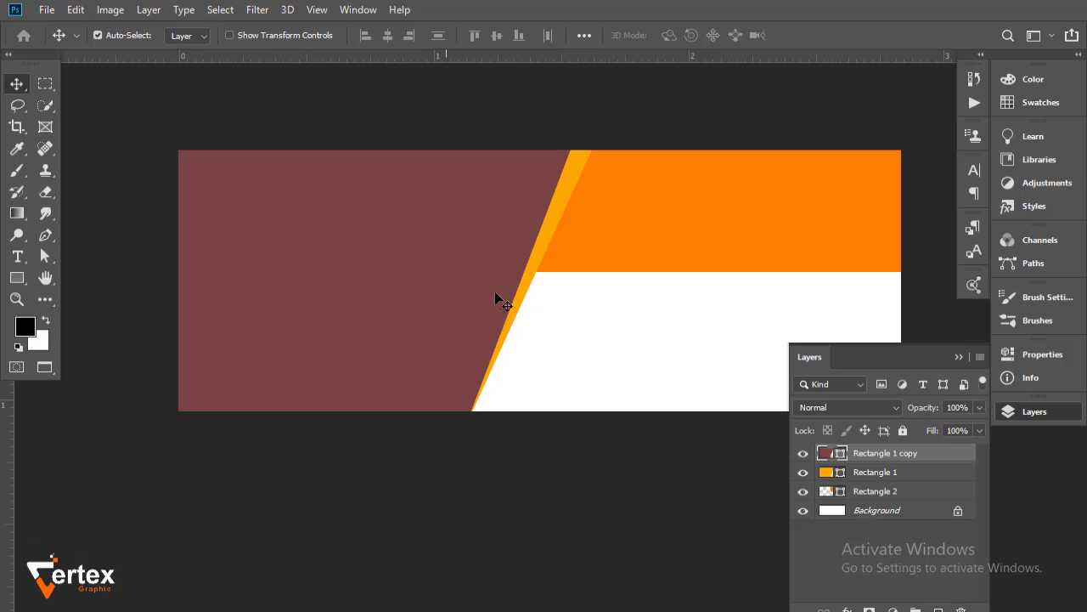
{"action": "left_click", "coordinate": [544, 242]}
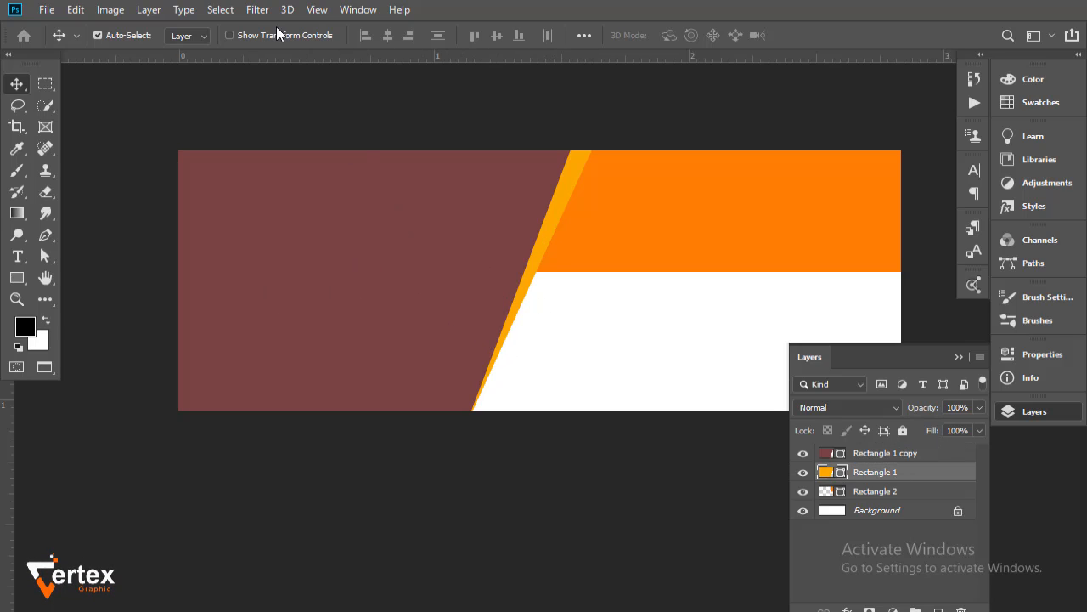
{"action": "double_click", "coordinate": [965, 479]}
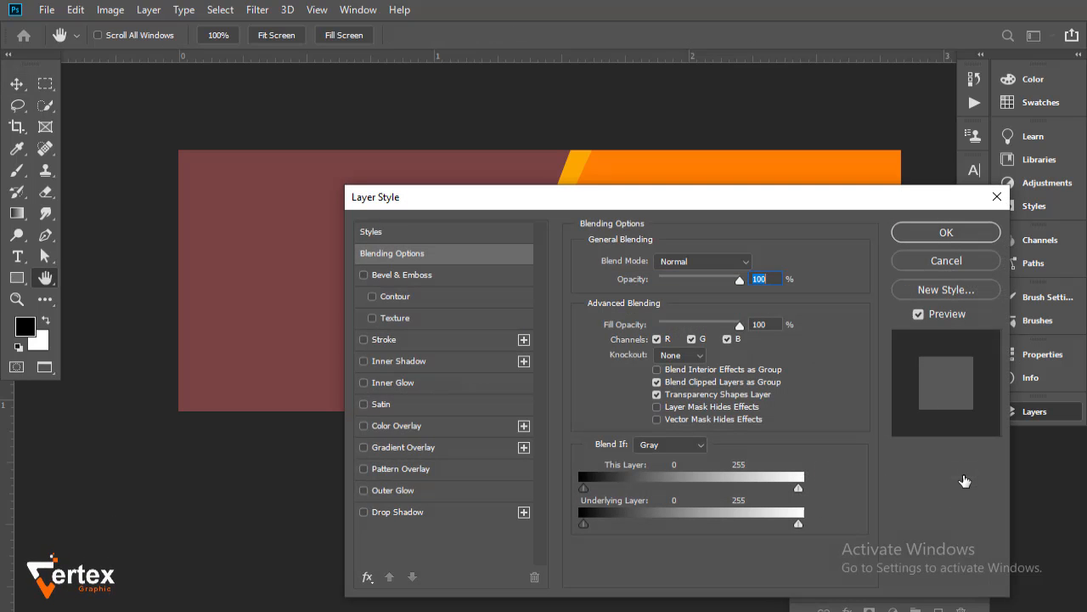
{"action": "left_click", "coordinate": [398, 512]}
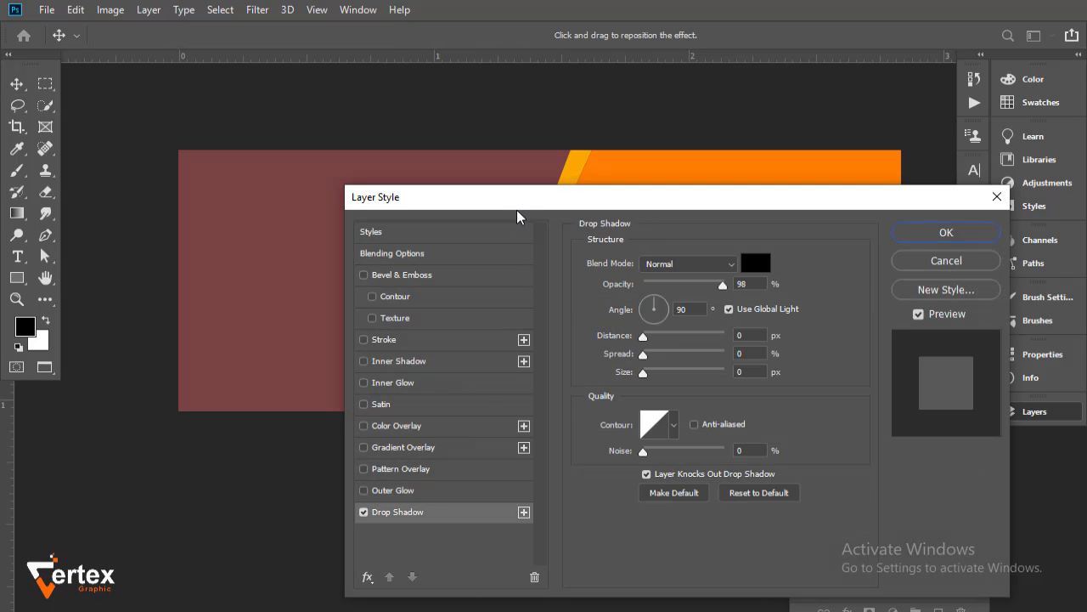
{"action": "left_click_drag", "start_coordinate": [517, 207], "coordinate": [56, 243]}
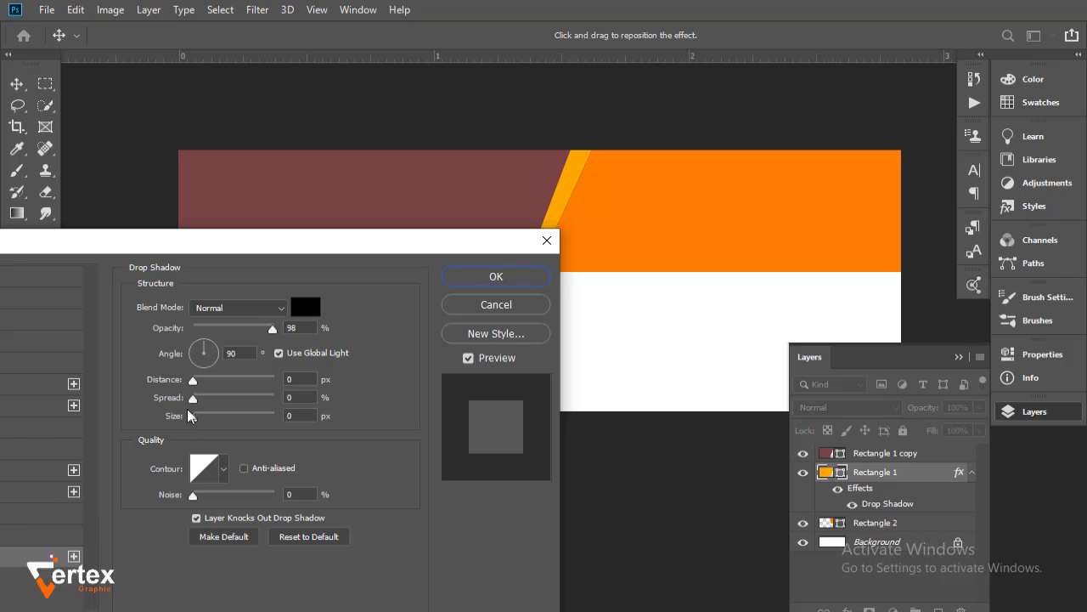
Set the stripe's drop shadow to distance 0 px, spread 11% and size 18 px
{"action": "mouse_move", "coordinate": [196, 399]}
{"action": "left_mouse_down"}
{"action": "mouse_move", "coordinate": [223, 380]}
{"action": "mouse_move", "coordinate": [193, 396]}
{"action": "mouse_move", "coordinate": [208, 417]}
{"action": "mouse_move", "coordinate": [194, 400]}
{"action": "left_mouse_up"}
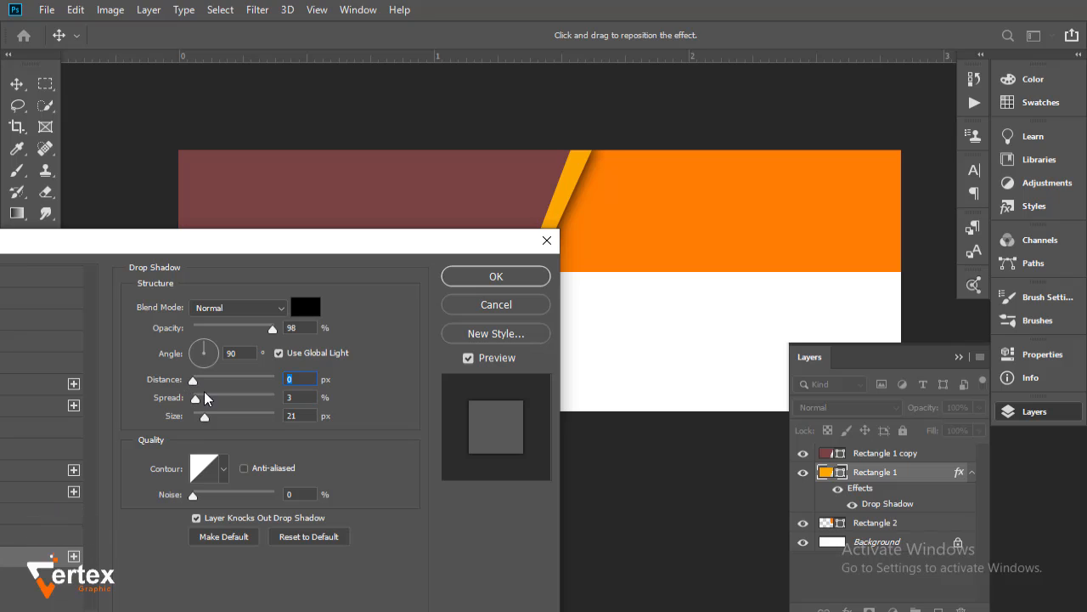
{"action": "mouse_move", "coordinate": [196, 381]}
{"action": "left_mouse_down"}
{"action": "mouse_move", "coordinate": [218, 381]}
{"action": "mouse_move", "coordinate": [176, 384]}
{"action": "left_mouse_up"}
{"action": "left_click", "coordinate": [206, 418]}
{"action": "left_click_drag", "start_coordinate": [205, 418], "coordinate": [239, 401]}
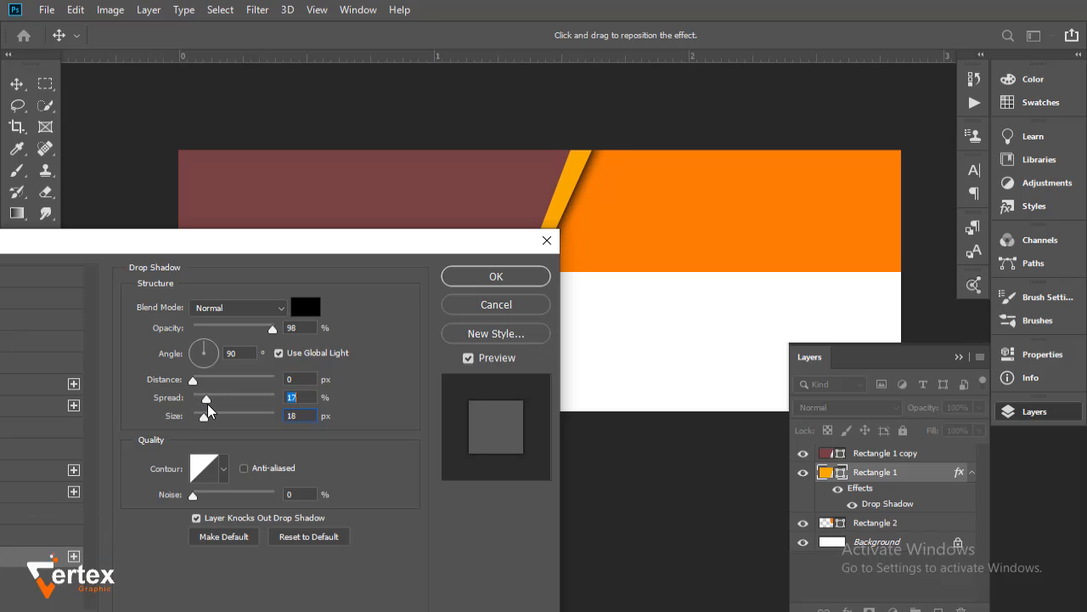
{"action": "left_click", "coordinate": [501, 277]}
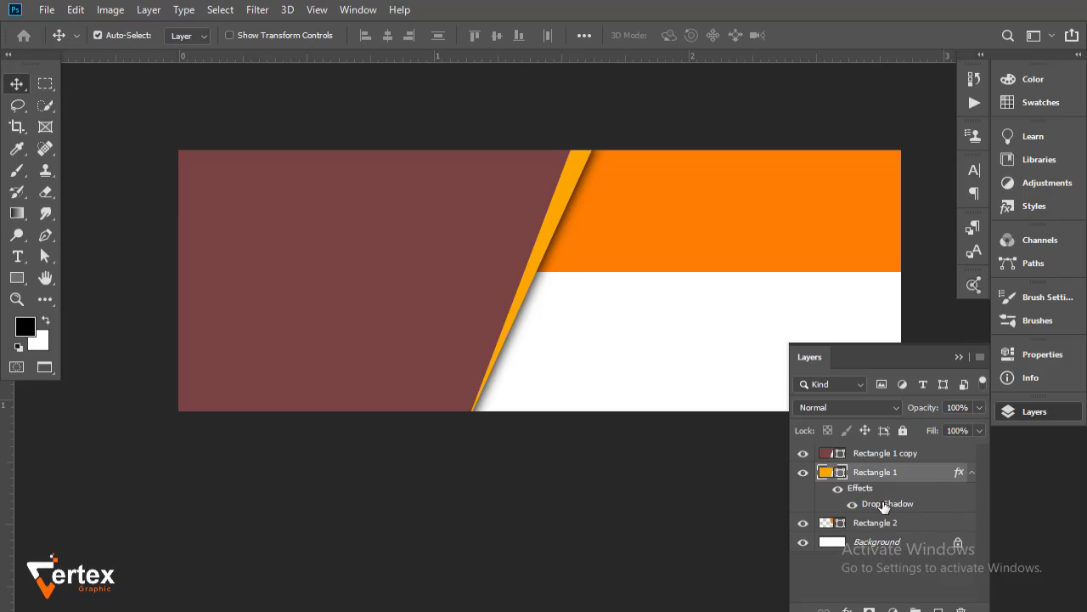
Lower the stripe's drop shadow opacity to 39%, apply it and deselect the layer
{"action": "double_click", "coordinate": [887, 506]}
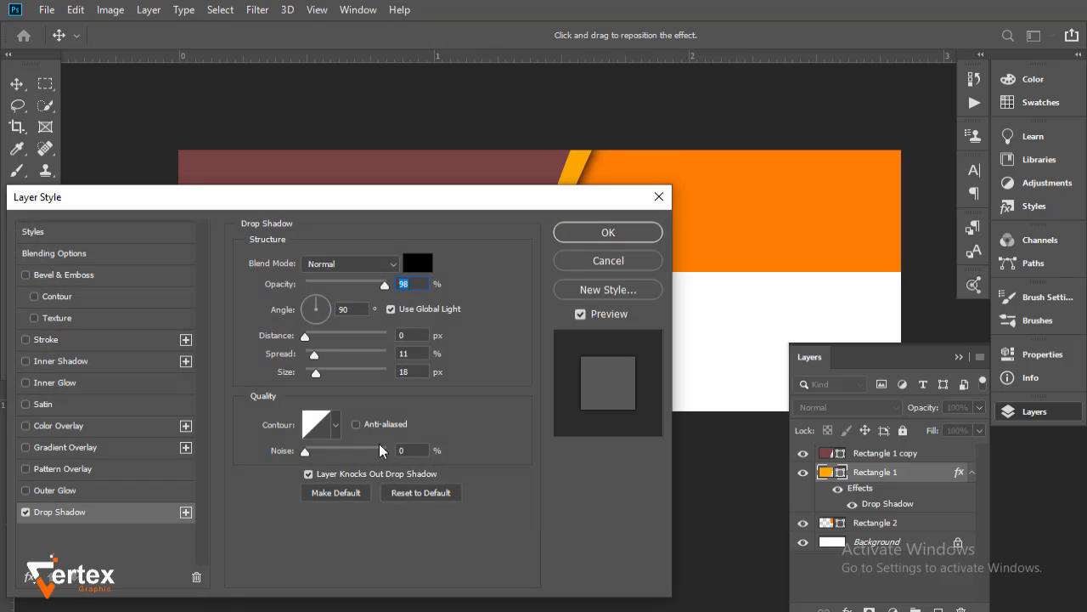
{"action": "left_click_drag", "start_coordinate": [345, 287], "coordinate": [334, 285]}
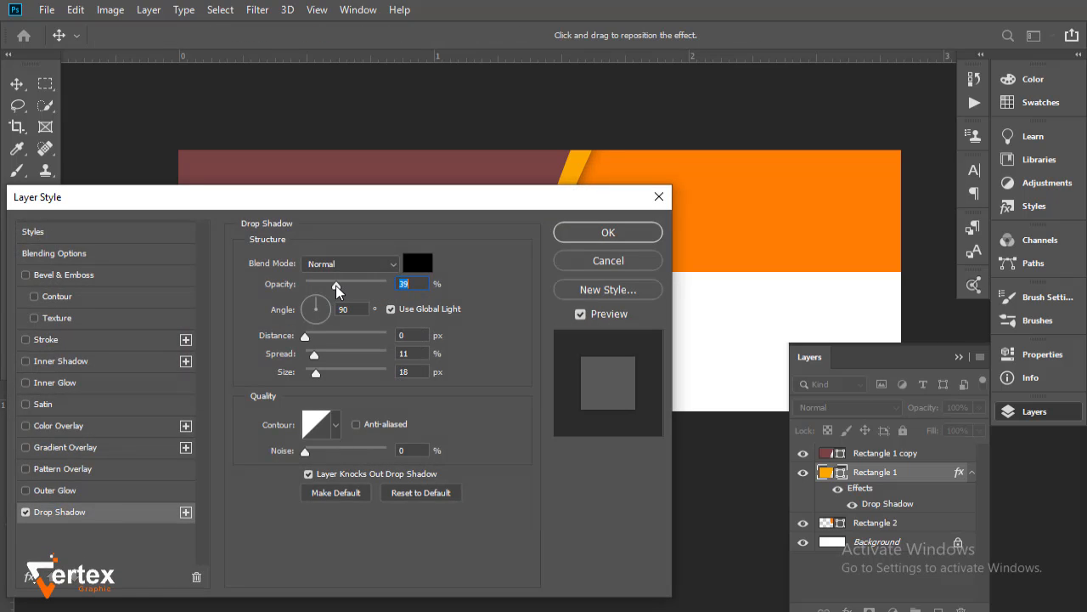
{"action": "left_click", "coordinate": [607, 234]}
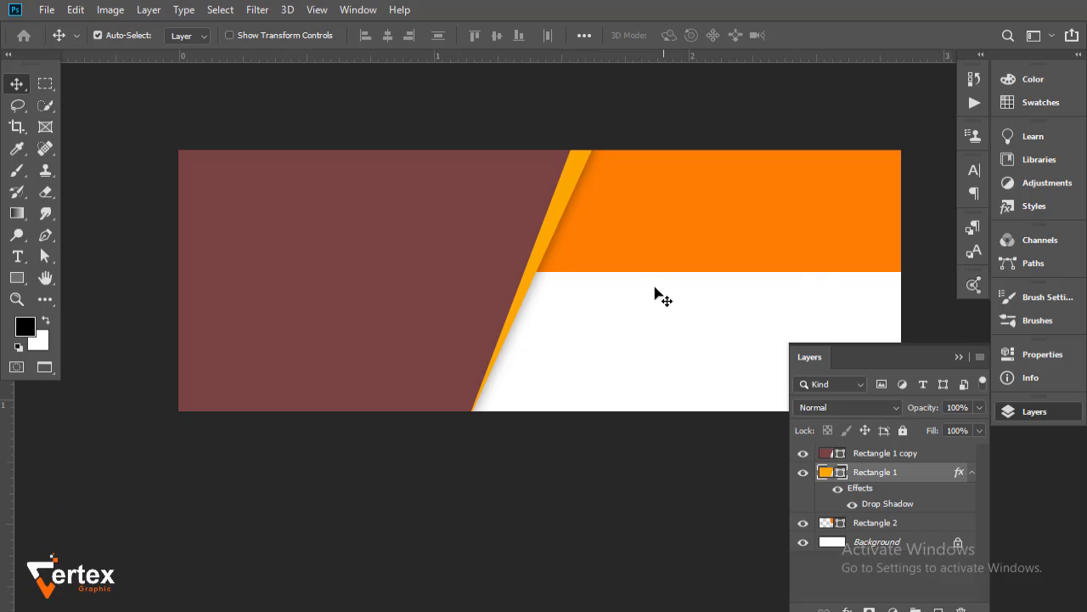
{"action": "left_click_drag", "start_coordinate": [634, 275], "coordinate": [641, 277]}
{"action": "left_click_drag", "start_coordinate": [545, 280], "coordinate": [490, 269]}
{"action": "key", "text": "ctrl+r"}
{"action": "left_click", "coordinate": [634, 550]}
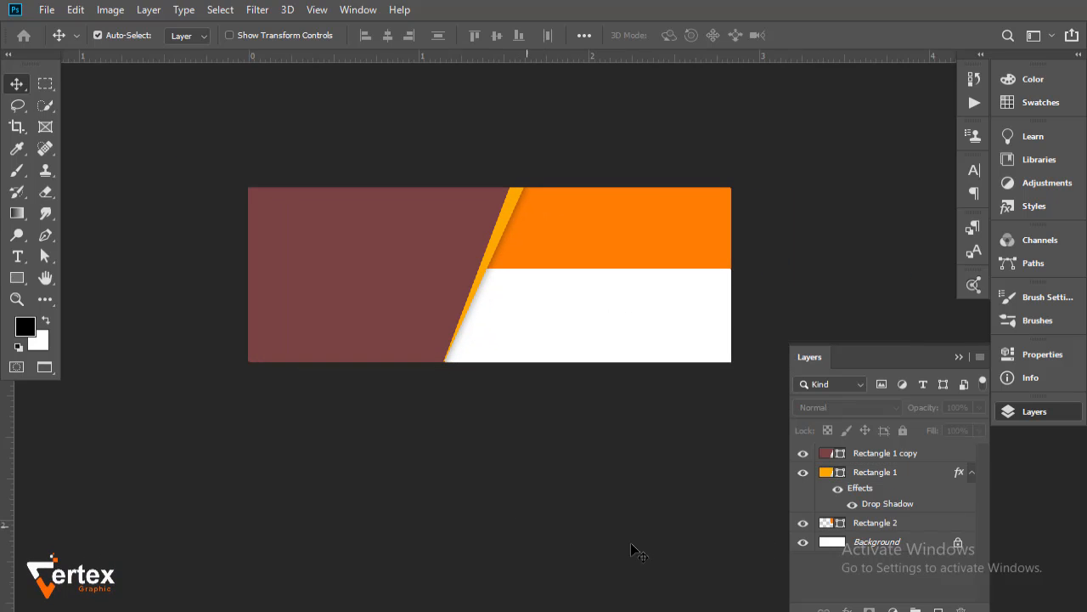
Place the winding-road photo over the brown slanted shape and clip it to that shape's layer
{"action": "left_click", "coordinate": [970, 472]}
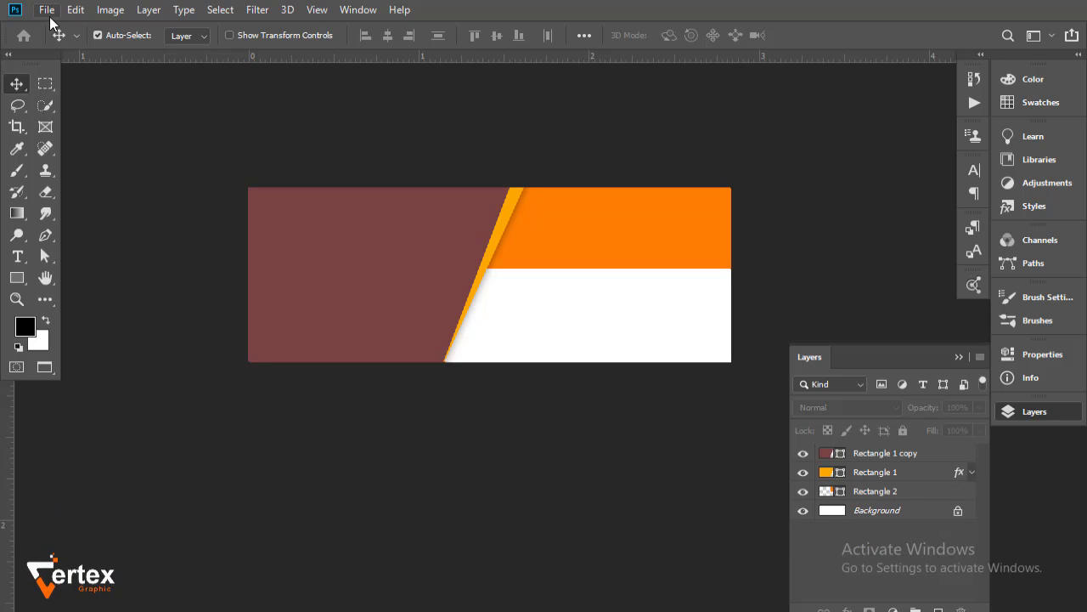
{"action": "left_click", "coordinate": [76, 9]}
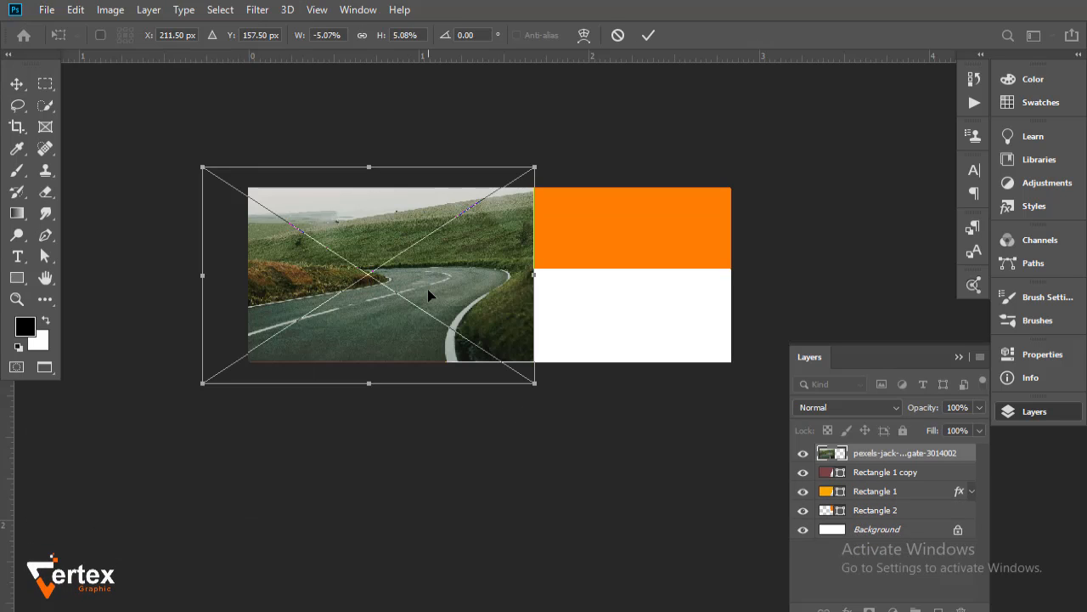
{"action": "key", "text": "Return"}
{"action": "left_click", "coordinate": [417, 287]}
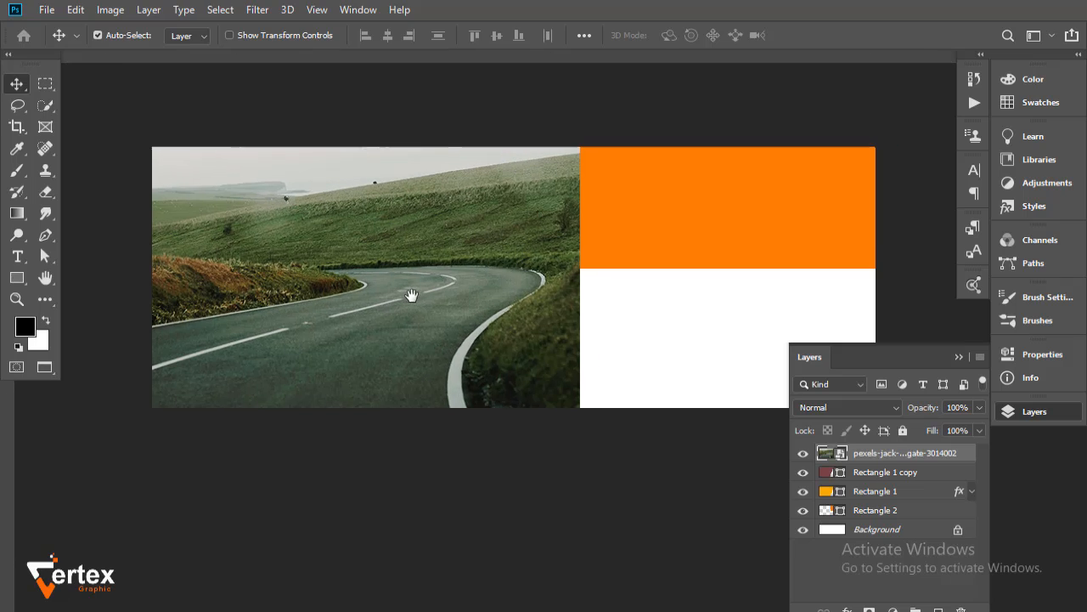
{"action": "left_click", "coordinate": [880, 462], "text": "alt"}
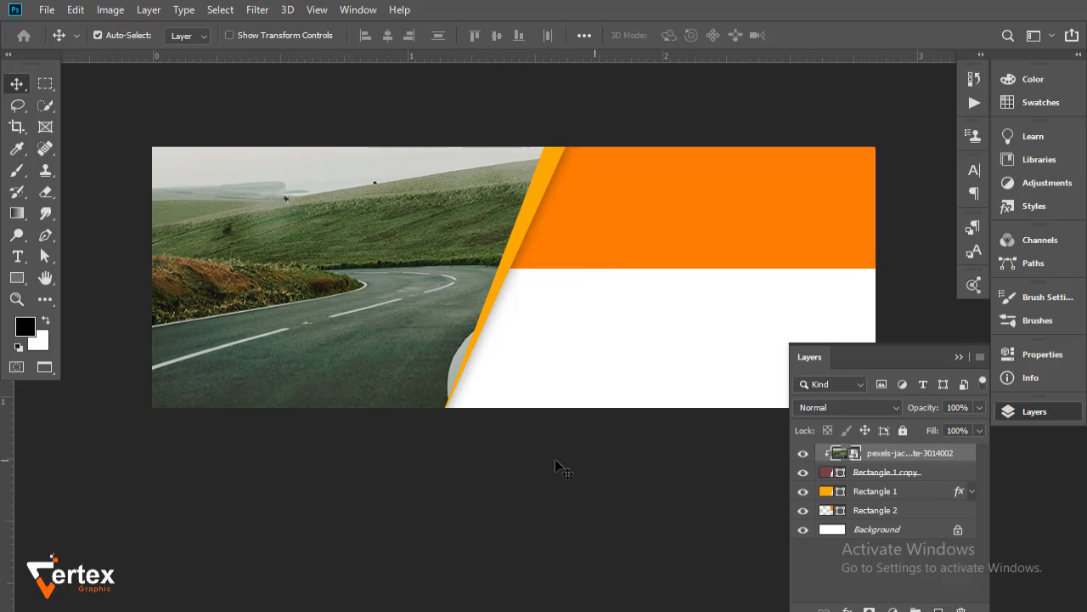
Enlarge the clipped road photo slightly so dark asphalt fills the slanted shape's lower corner beside the stripe
{"action": "key", "text": "ctrl+t"}
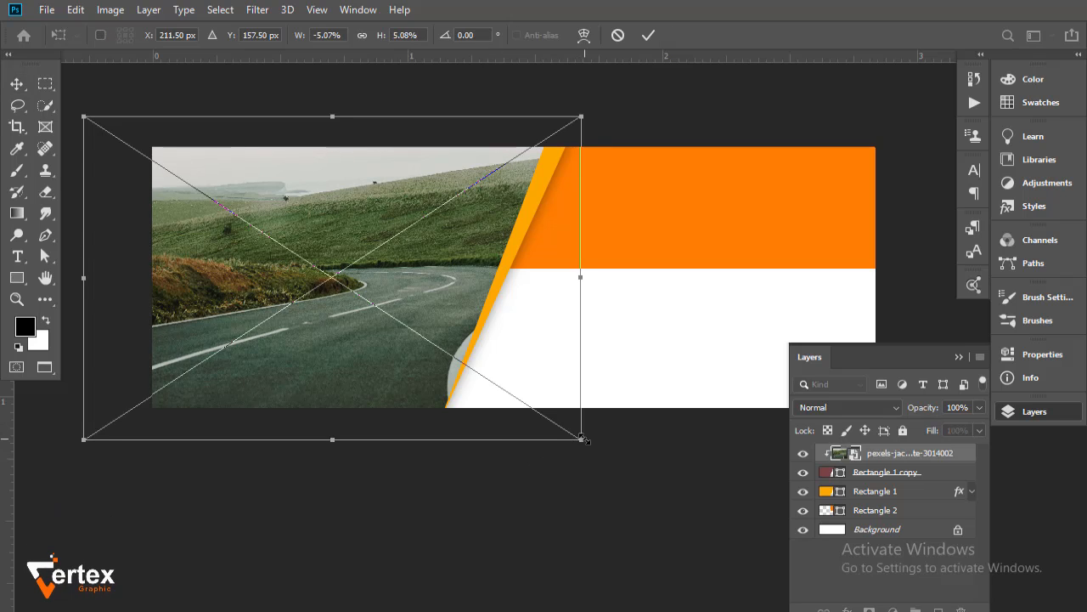
{"action": "left_click_drag", "start_coordinate": [583, 450], "coordinate": [600, 460]}
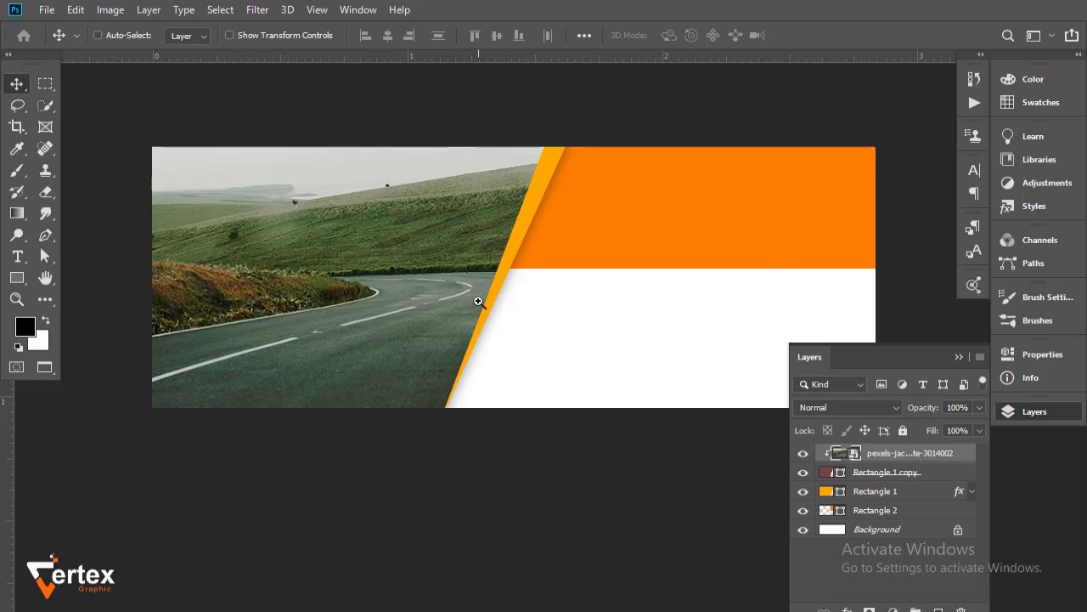
{"action": "left_click", "coordinate": [480, 300], "text": "ctrl"}
{"action": "left_click", "coordinate": [435, 274], "text": "ctrl+alt"}
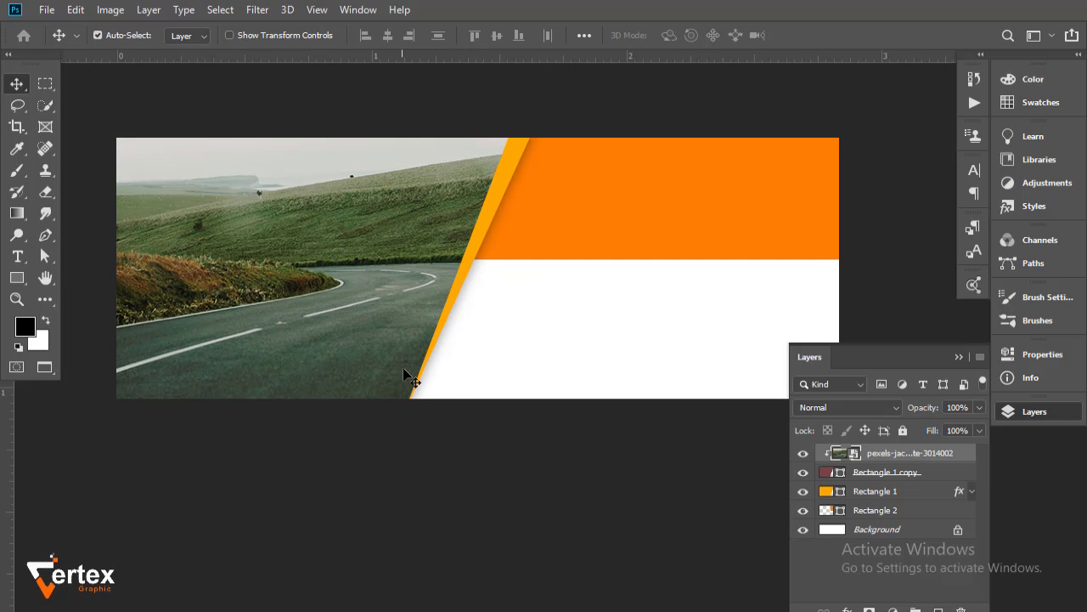
{"action": "left_click", "coordinate": [80, 180]}
Place the car image pngwing.com (19) above the road photo and shift it left across the slanted stripe
{"action": "left_click", "coordinate": [46, 10]}
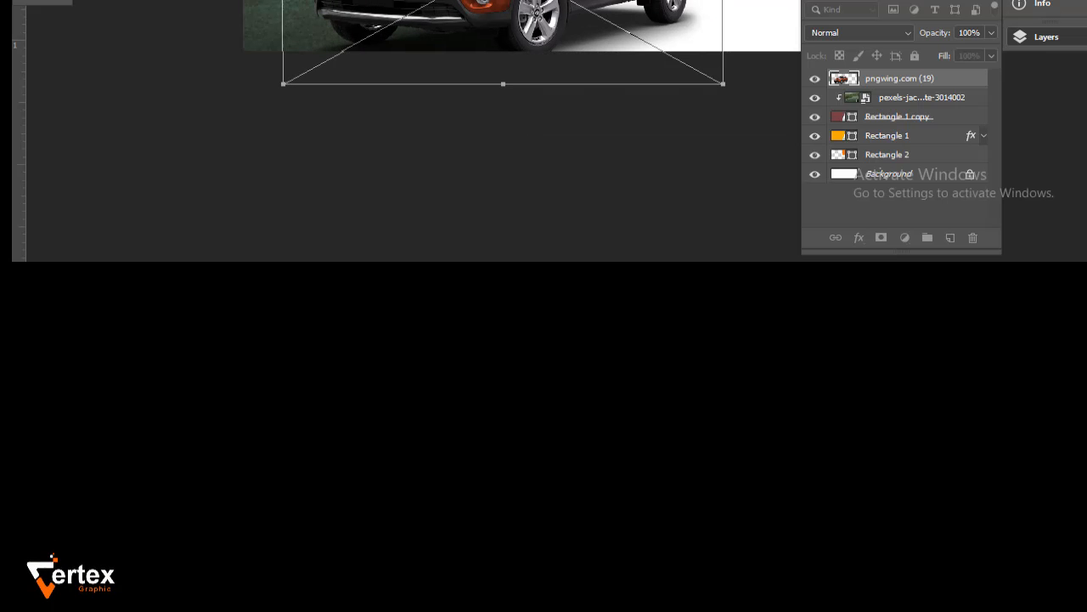
{"action": "left_click_drag", "start_coordinate": [502, 2], "coordinate": [462, 2]}
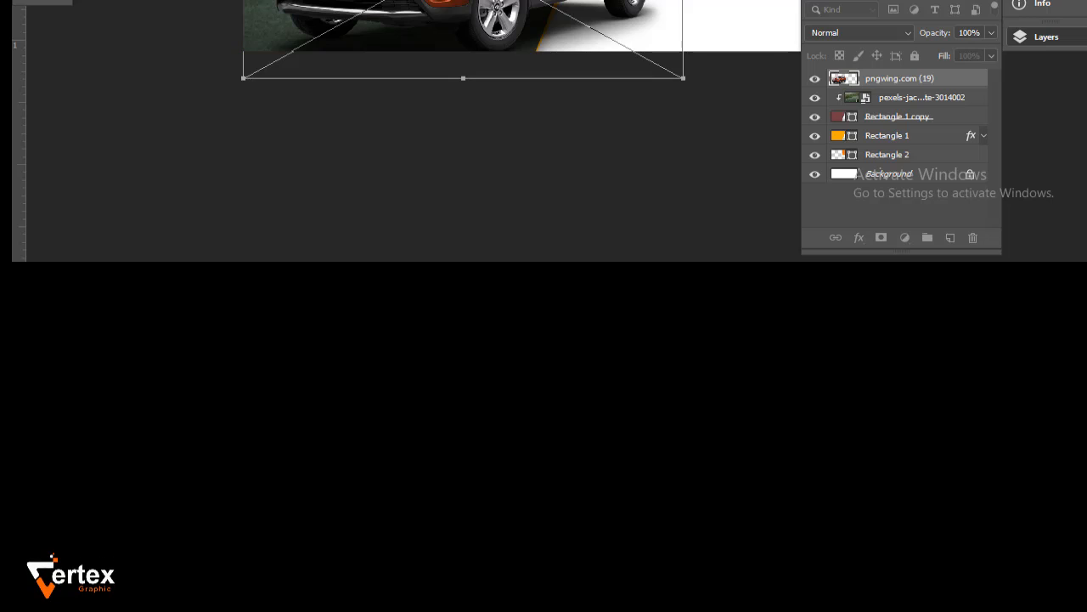
{"action": "key", "text": "Return"}
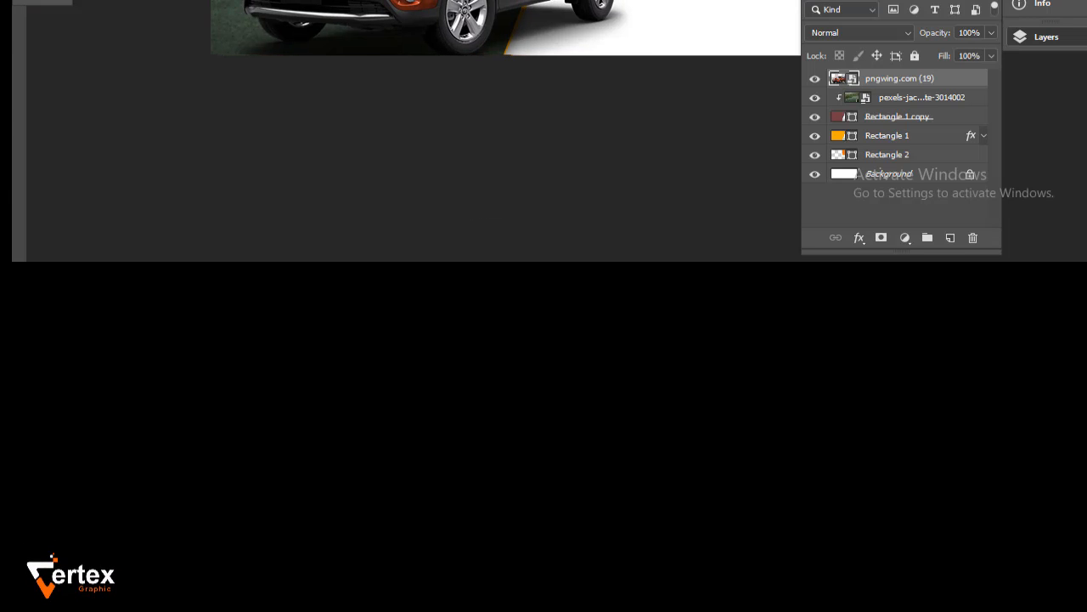
{"action": "left_click_drag", "start_coordinate": [505, 3], "coordinate": [501, 3]}
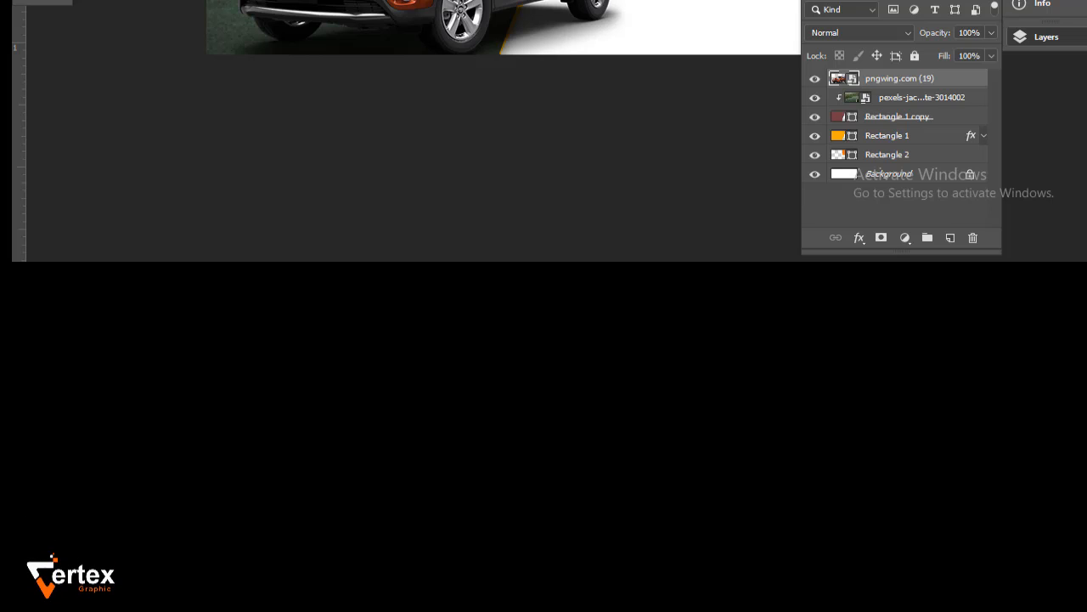
{"action": "left_click_drag", "start_coordinate": [503, 4], "coordinate": [427, 6]}
{"action": "left_click", "coordinate": [595, 110]}
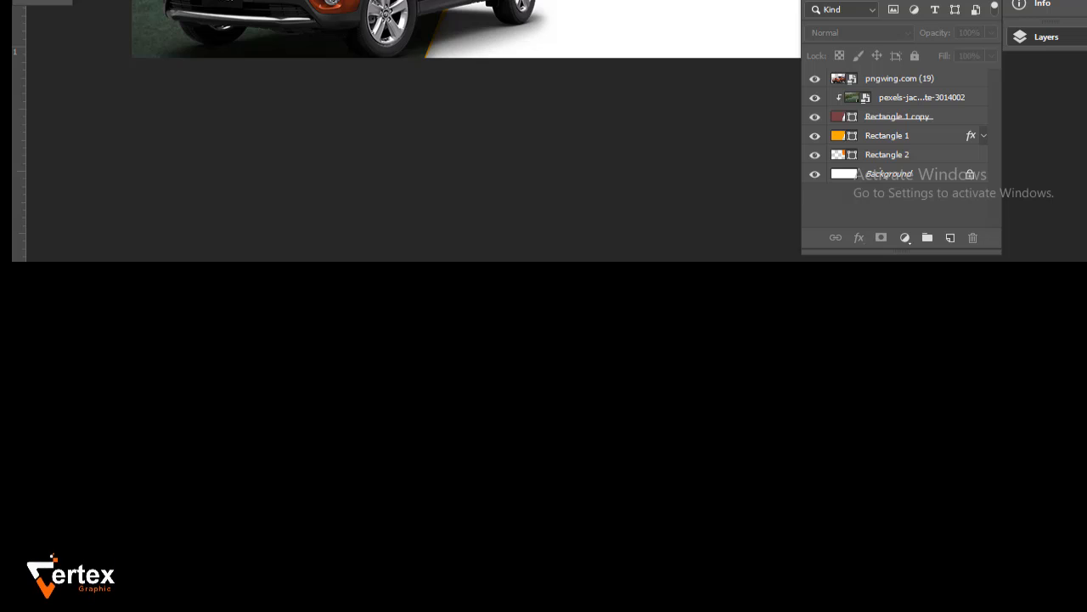
Draw a wide, thin rectangle across the lower edge of the orange area, beside the car, and fill it with #ffa800
{"action": "scroll", "coordinate": [594, 111], "scroll_direction": "up", "scroll_amount": 5}
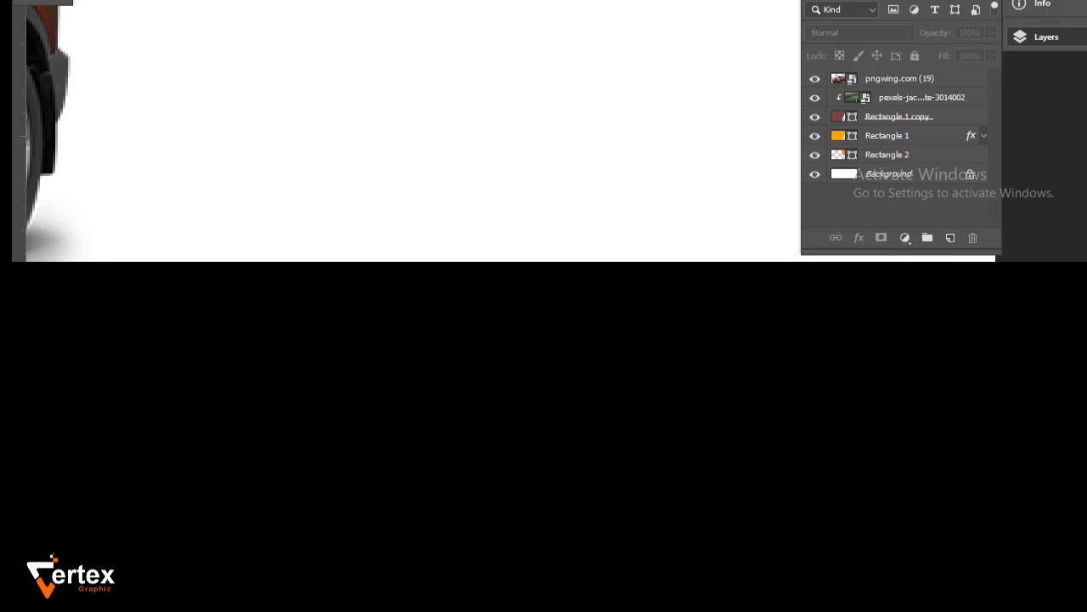
{"action": "left_click_drag", "start_coordinate": [111, 2], "coordinate": [595, 3]}
{"action": "left_click", "coordinate": [993, 2]}
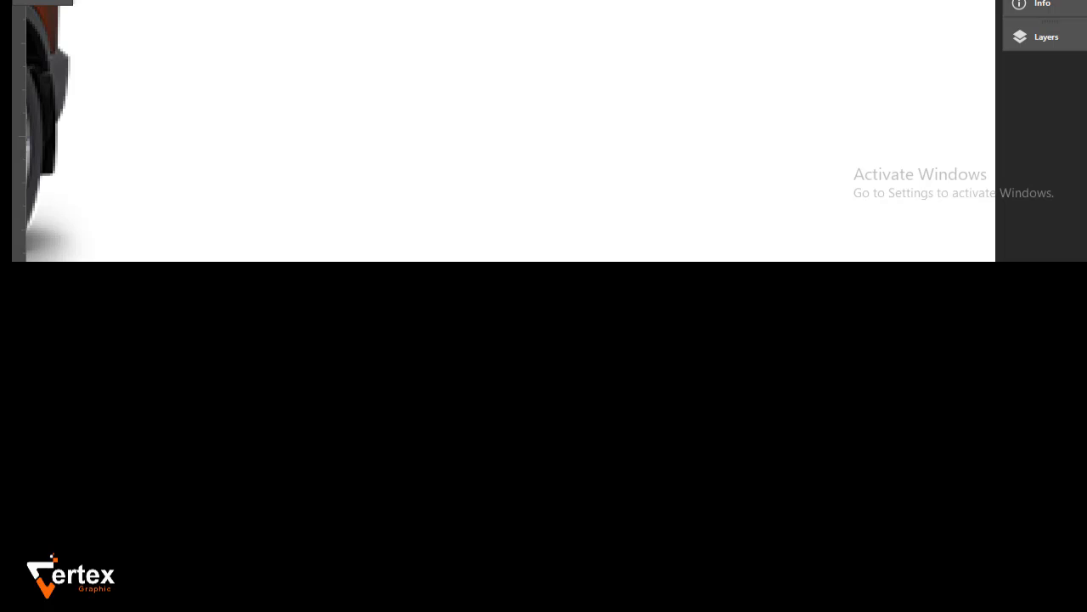
{"action": "left_click_drag", "start_coordinate": [425, 2], "coordinate": [580, 126]}
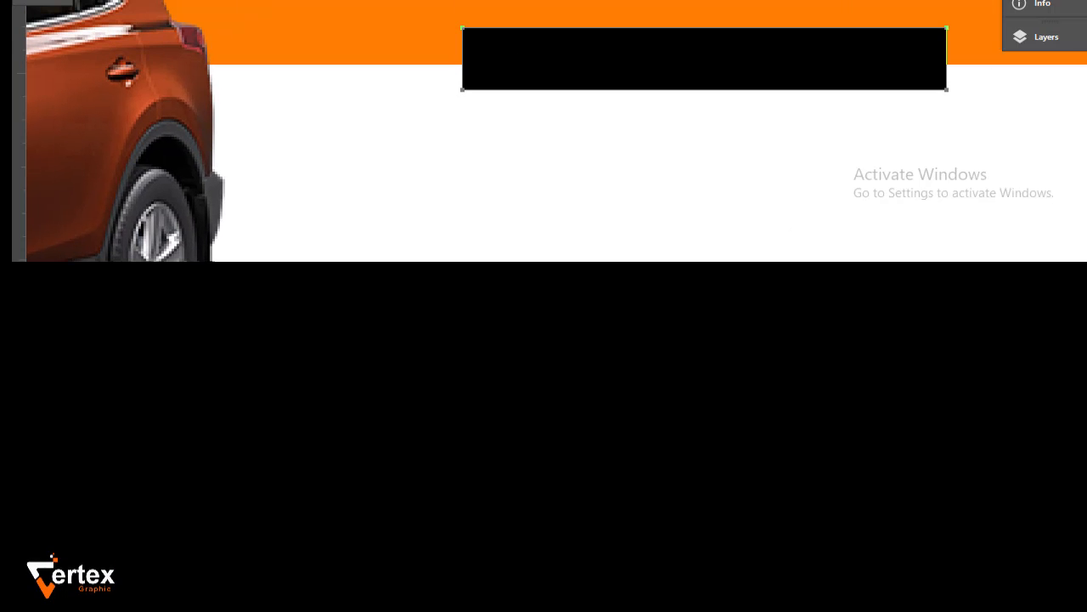
{"action": "type", "text": "ffa500"}
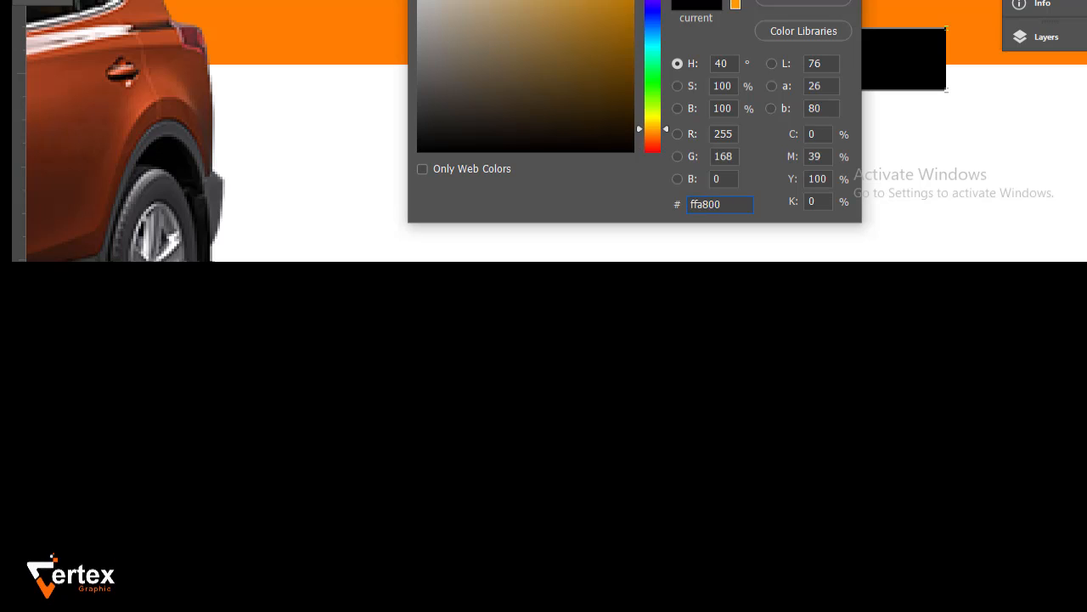
{"action": "key", "text": "Return"}
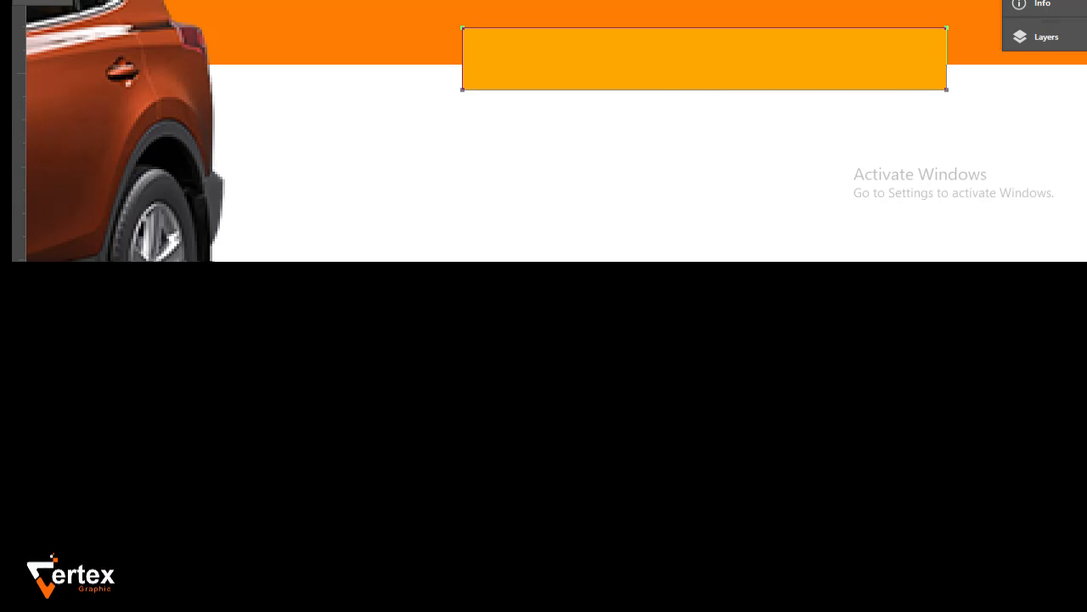
{"action": "left_click", "coordinate": [1054, 48]}
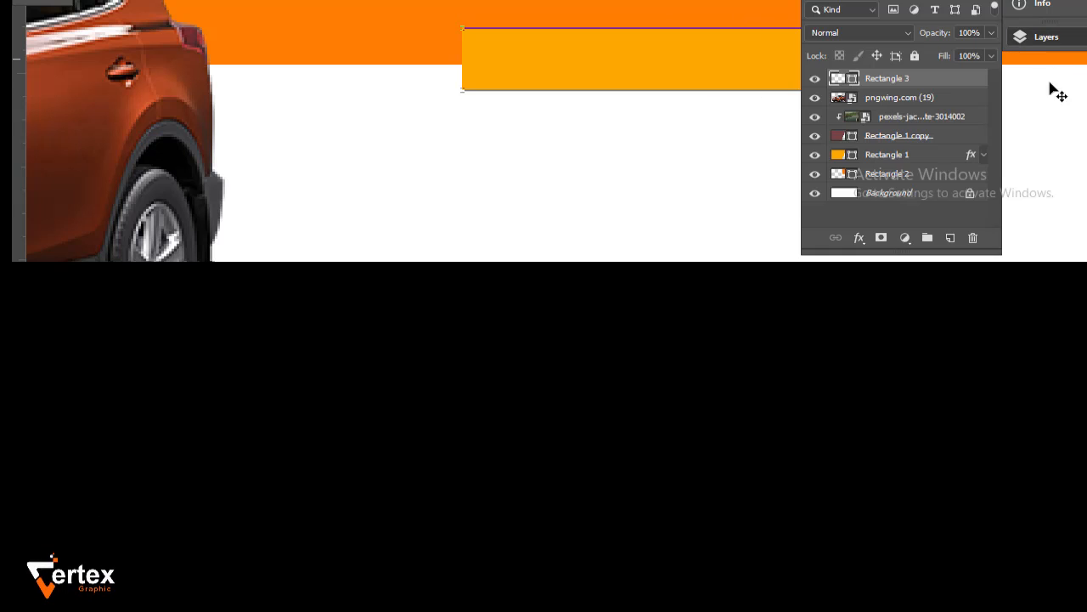
Reduce the yellow rectangle's height slightly by lowering its upper edge
{"action": "scroll", "coordinate": [594, 18], "scroll_direction": "down", "scroll_amount": 5}
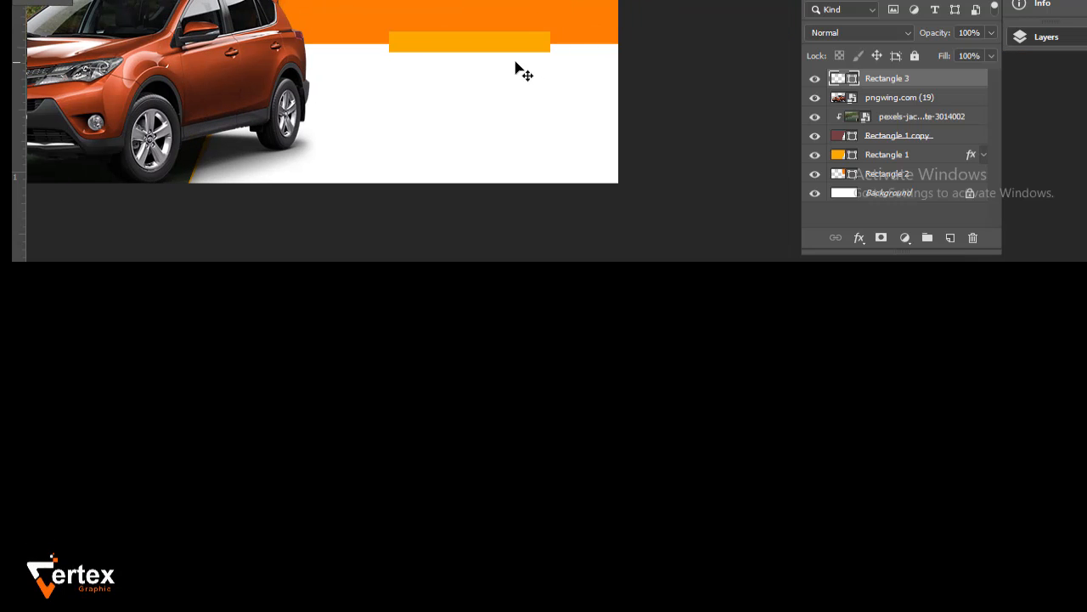
{"action": "key", "text": "ctrl+t"}
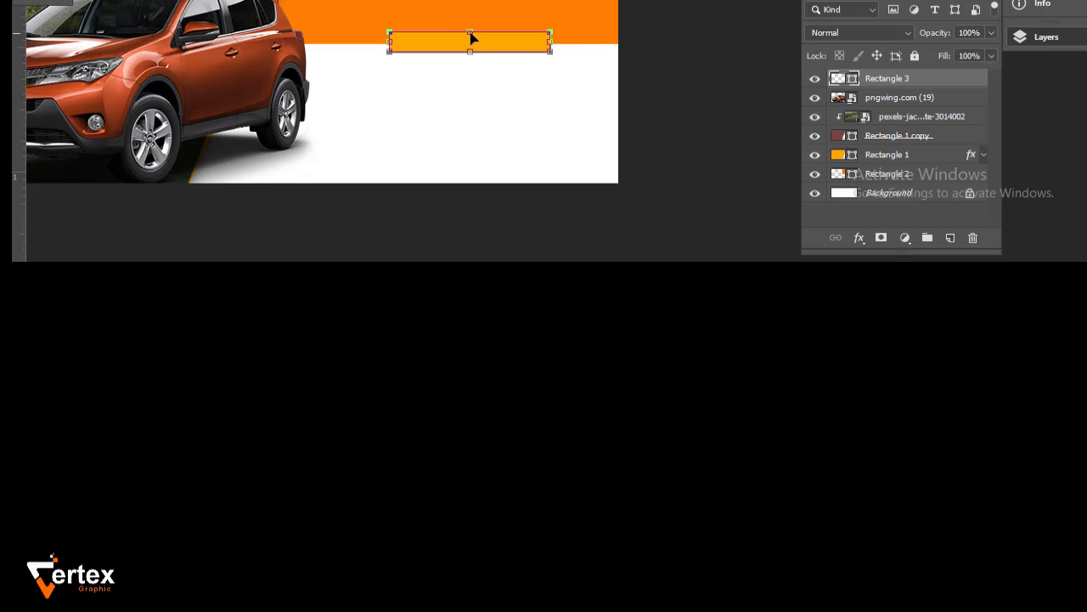
{"action": "left_click_drag", "start_coordinate": [473, 33], "coordinate": [473, 35]}
{"action": "key", "text": "Return"}
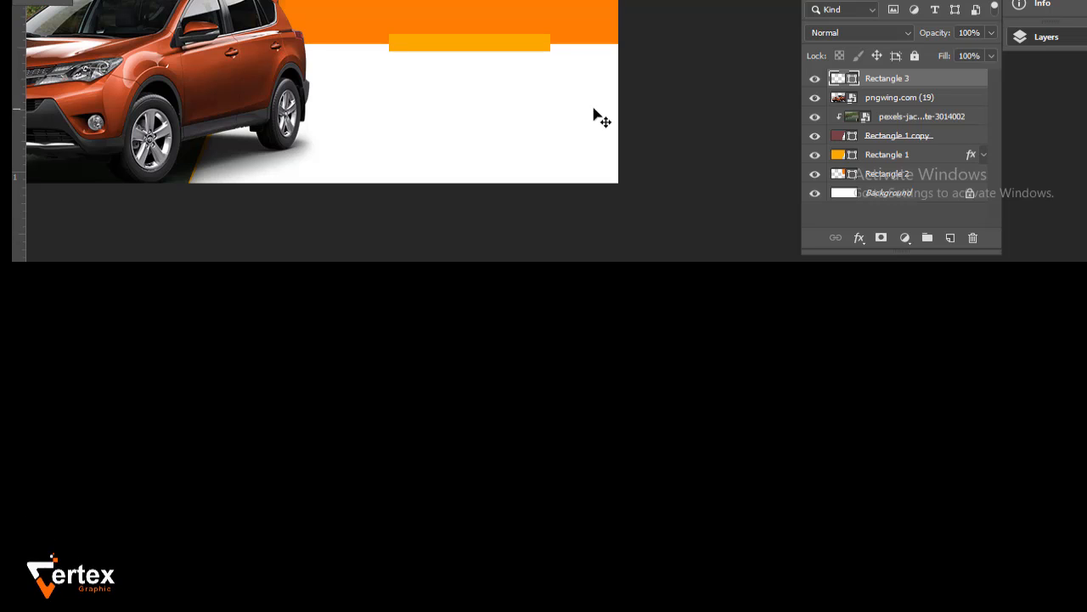
Duplicate the yellow rectangle's layer and recolor the lower Rectangle 3 to #000000
{"action": "left_click", "coordinate": [920, 102]}
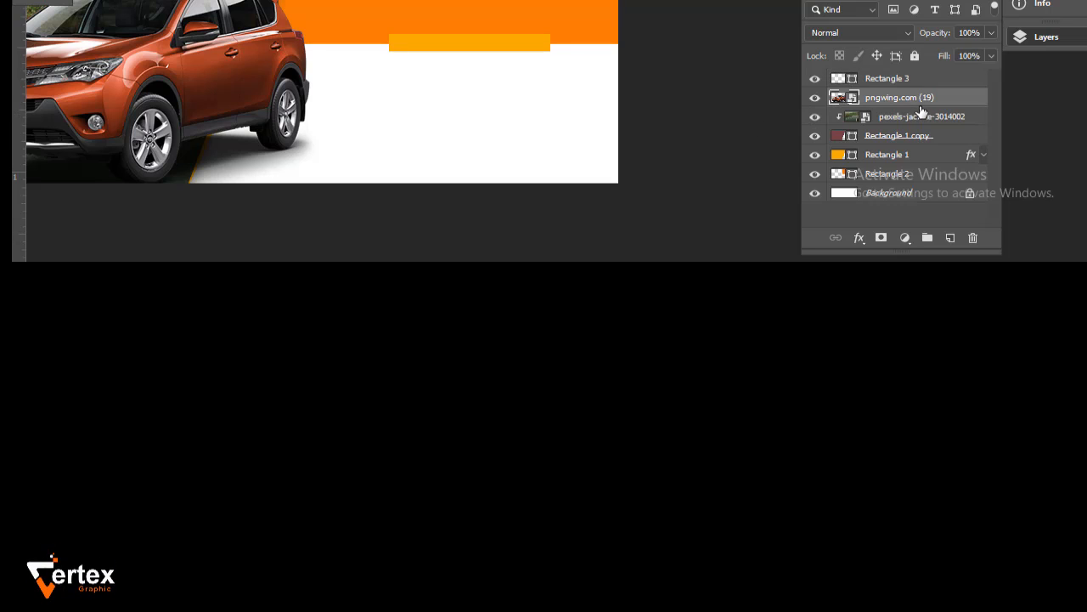
{"action": "left_click_drag", "start_coordinate": [924, 85], "coordinate": [951, 238]}
{"action": "key", "text": "alt+bracketleft"}
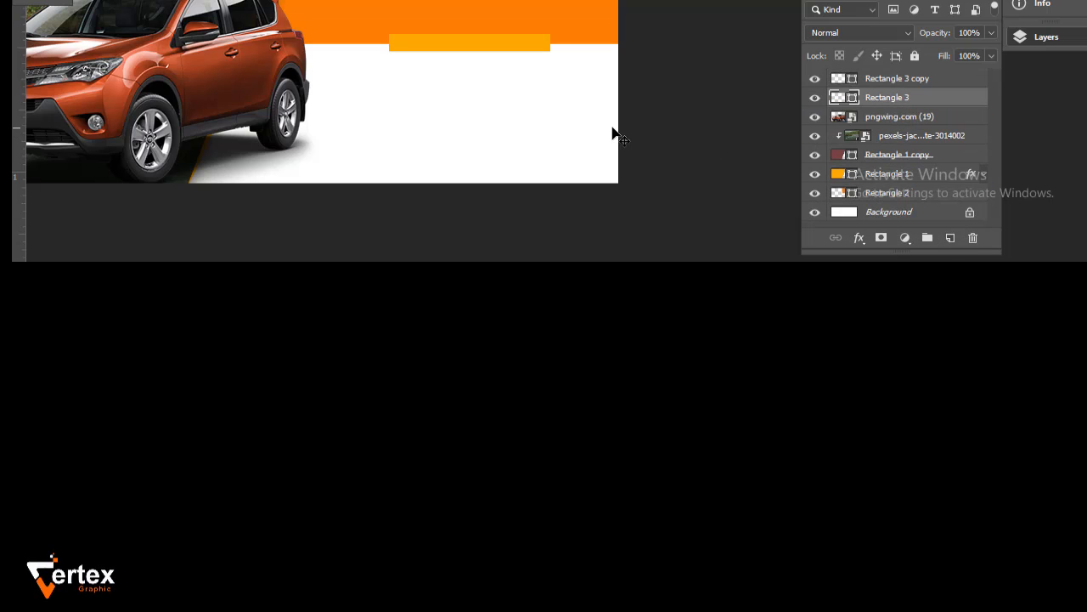
{"action": "double_click", "coordinate": [838, 97]}
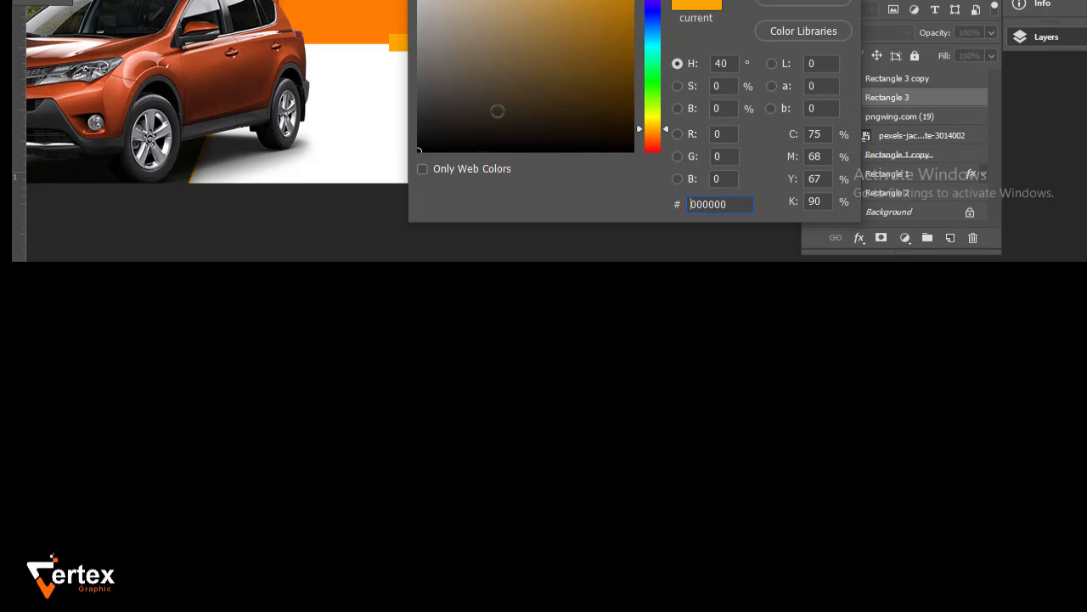
{"action": "key", "text": "Return"}
Distort the black rectangle so its lower corner farthest from the car extends slightly beyond the yellow bar
{"action": "left_click_drag", "start_coordinate": [550, 73], "coordinate": [497, 108]}
{"action": "key", "text": "ctrl+t"}
{"action": "right_click", "coordinate": [532, 4]}
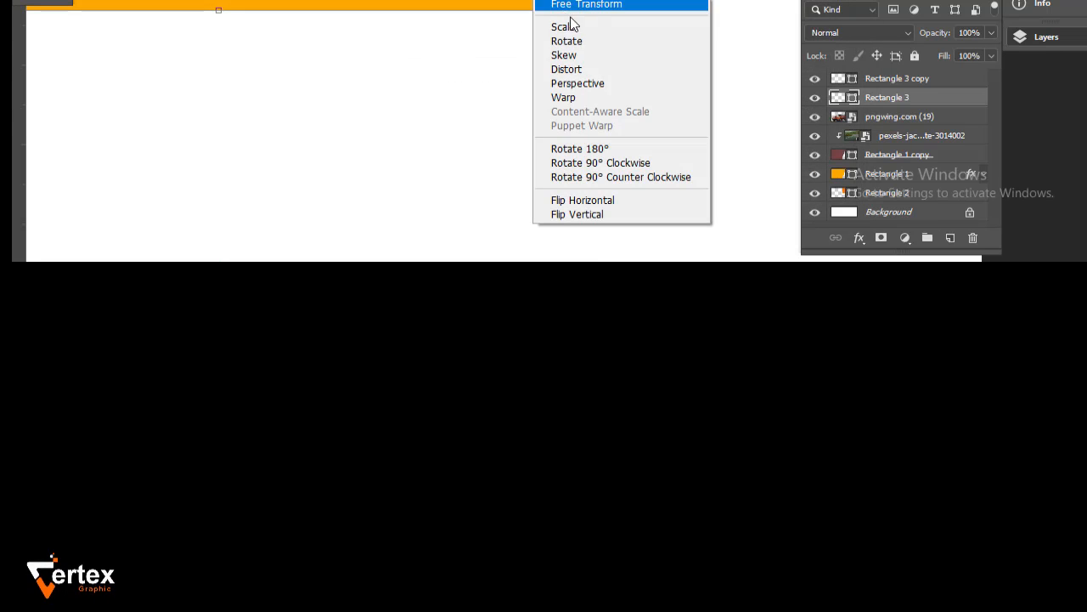
{"action": "left_click", "coordinate": [592, 68]}
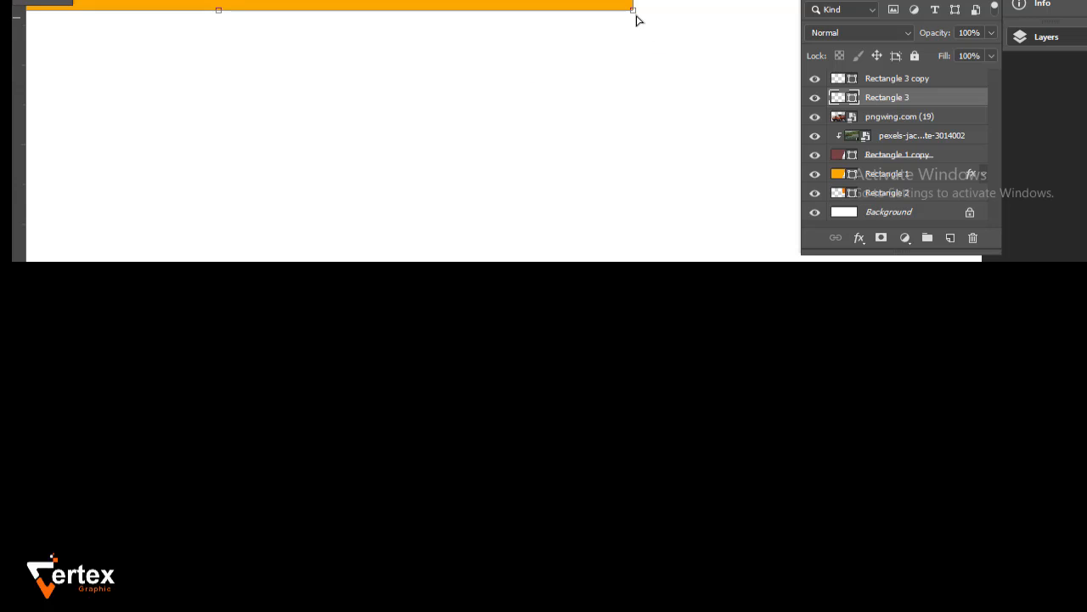
{"action": "left_click_drag", "start_coordinate": [638, 19], "coordinate": [653, 29]}
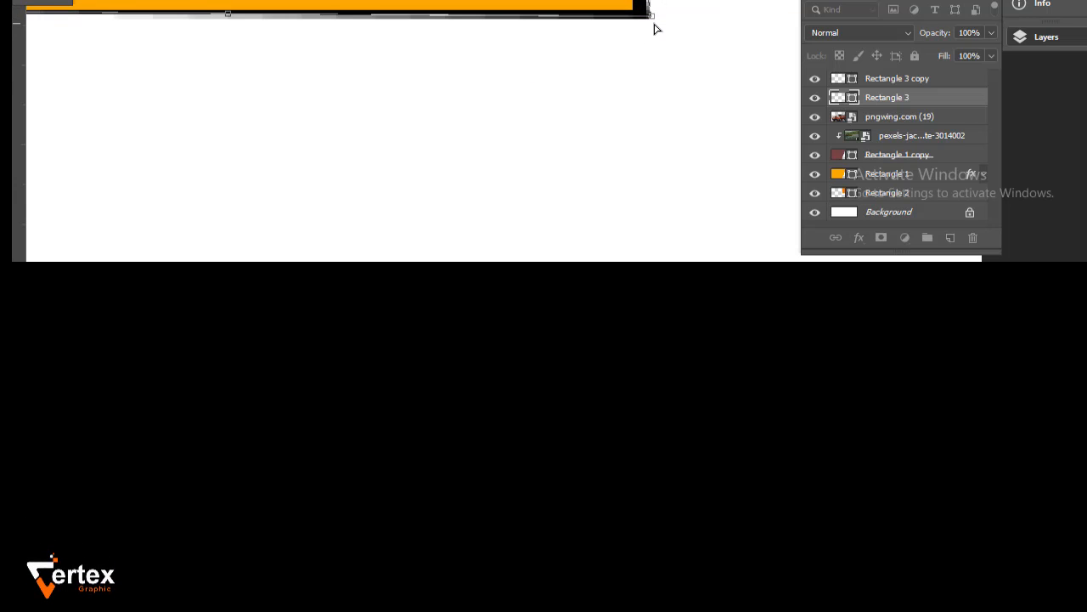
{"action": "key", "text": "Return"}
Lower the black rectangle's opacity to 73%
{"action": "left_click", "coordinate": [991, 32]}
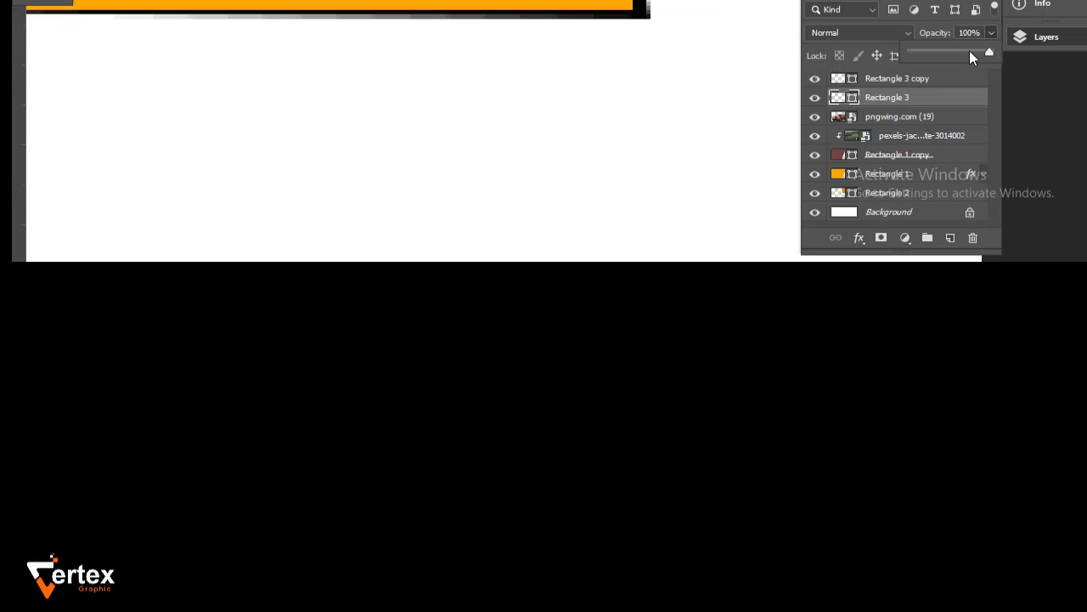
{"action": "left_click_drag", "start_coordinate": [970, 50], "coordinate": [964, 51]}
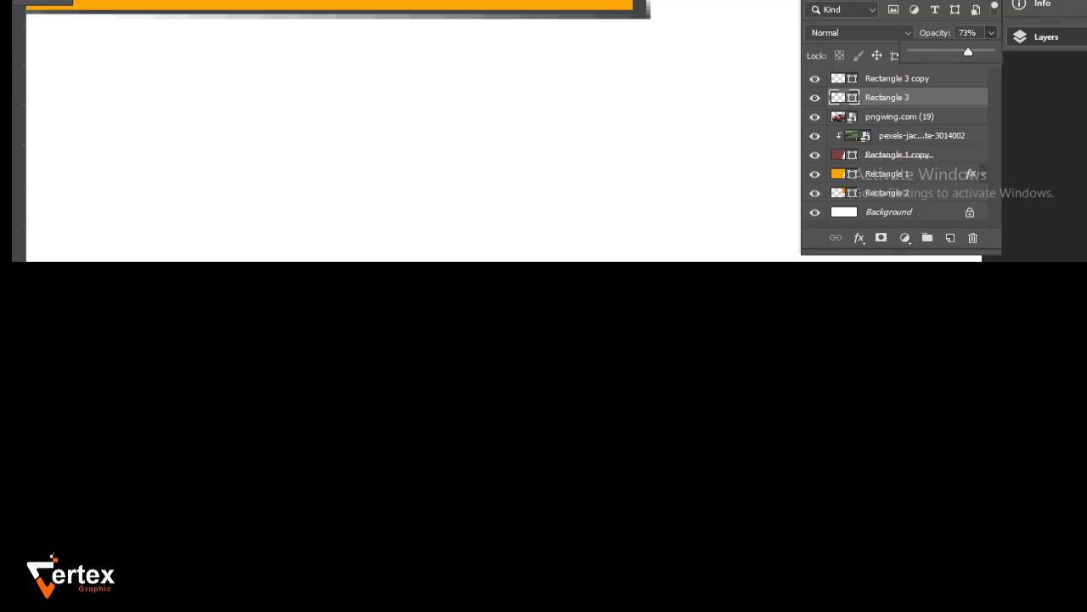
{"action": "key", "text": "Return"}
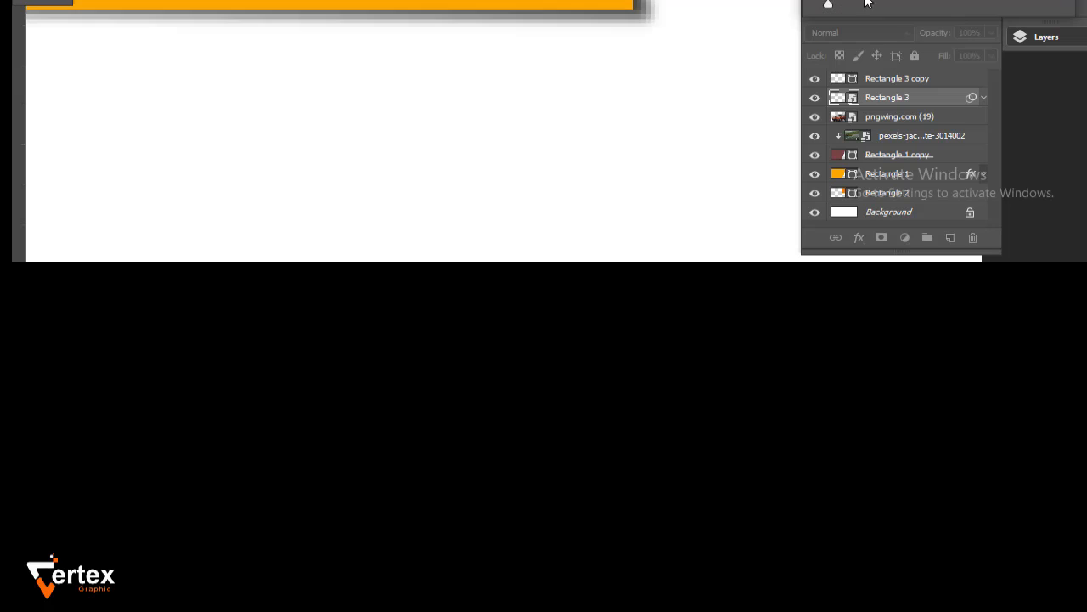
Soften the black rectangle into a shadow with a Gaussian Blur smart filter and nudge it slightly down
{"action": "left_click_drag", "start_coordinate": [828, 5], "coordinate": [824, 4]}
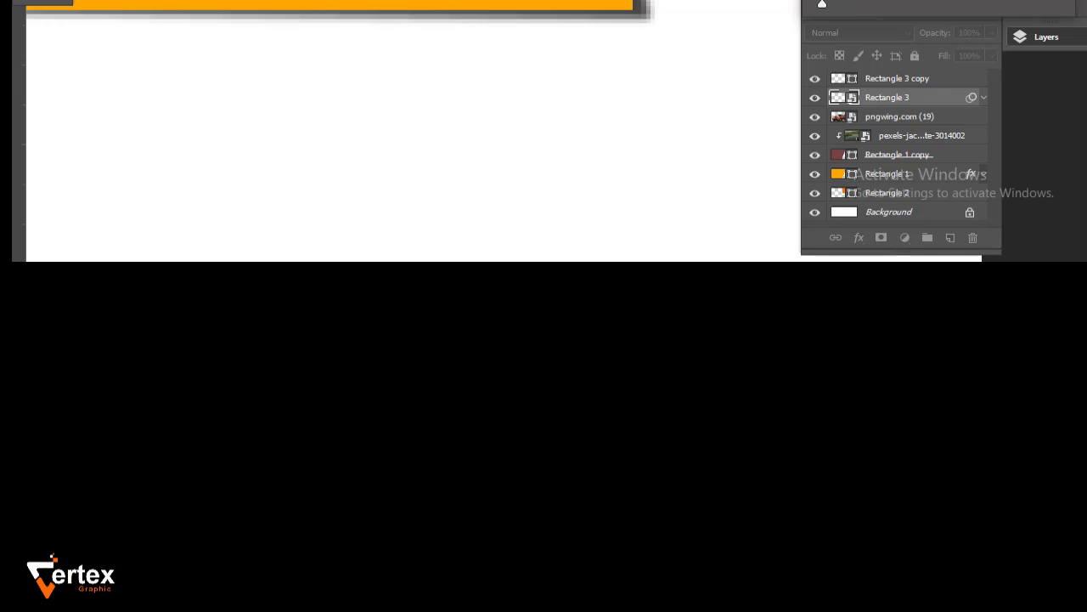
{"action": "key", "text": "Return"}
{"action": "key", "text": "Down"}
{"action": "key", "text": "Down"}
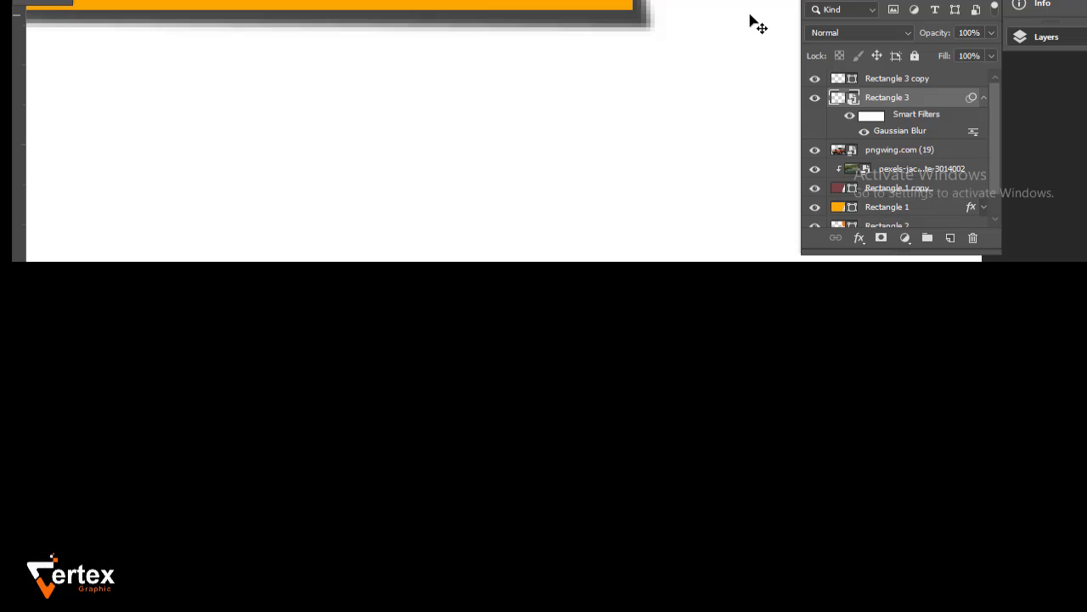
{"action": "key", "text": "Up"}
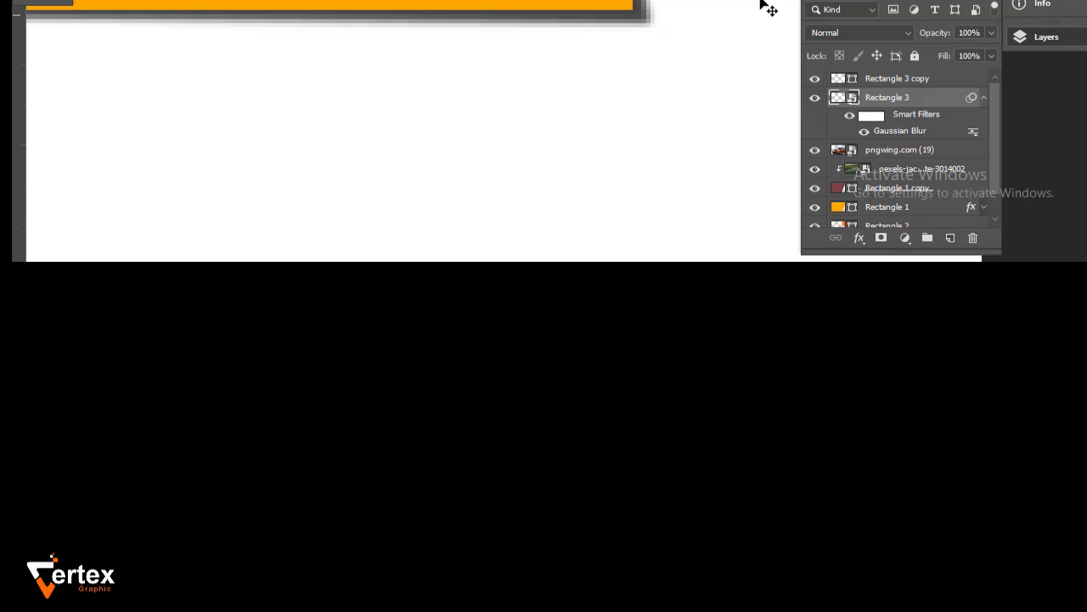
Distort the blurred shadow so its lower corner nearest the car tucks up beneath the yellow bar
{"action": "key", "text": "ctrl+minus"}
{"action": "key", "text": "ctrl+minus"}
{"action": "key", "text": "ctrl+minus"}
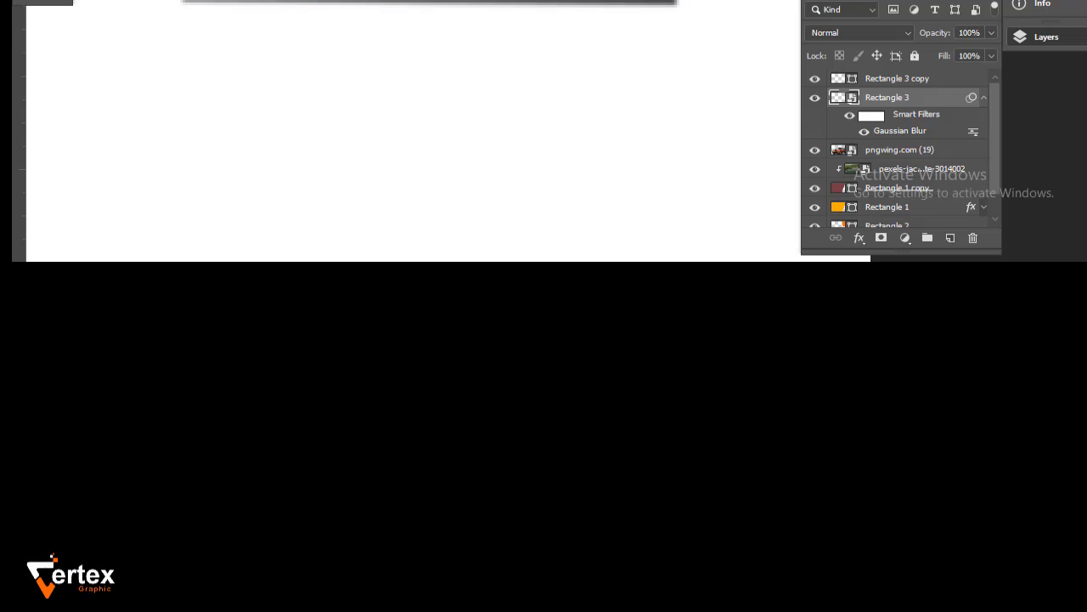
{"action": "key", "text": "ctrl+t"}
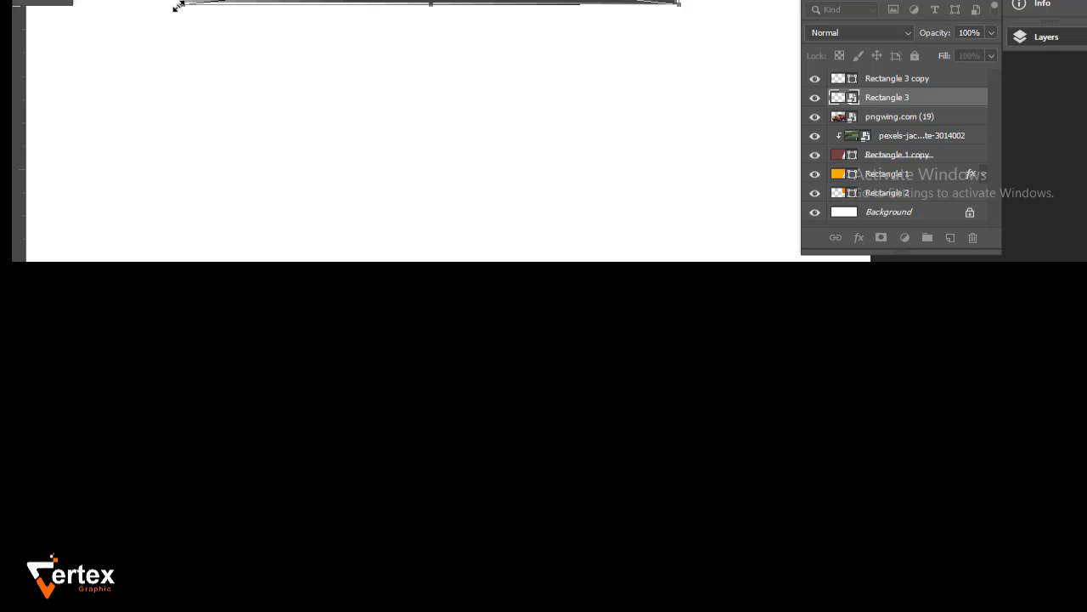
{"action": "left_click_drag", "start_coordinate": [176, 7], "coordinate": [186, 3]}
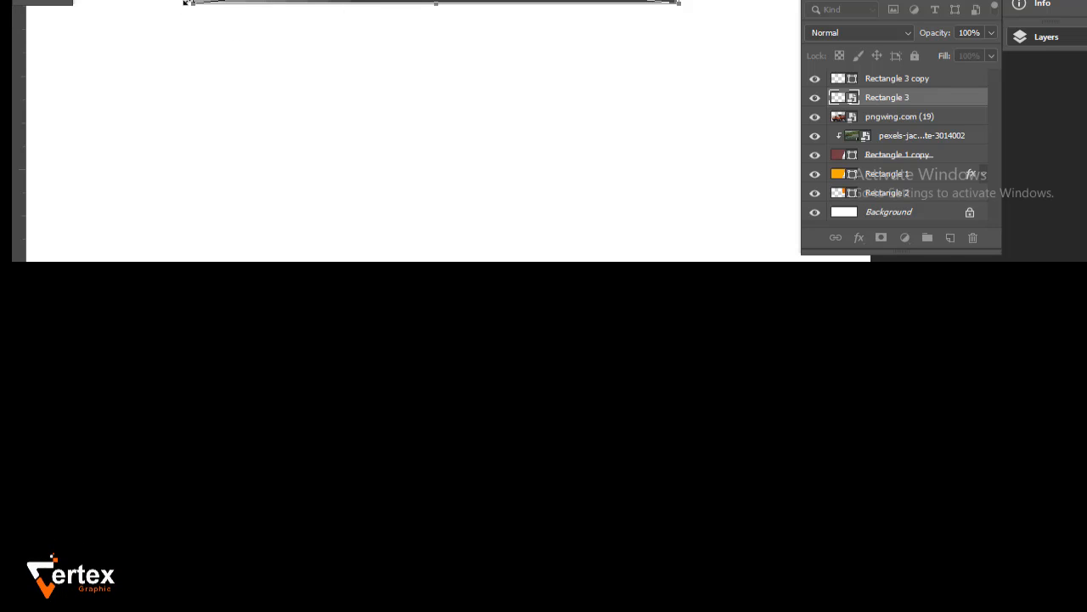
{"action": "right_click", "coordinate": [241, 3]}
{"action": "left_click", "coordinate": [245, 52]}
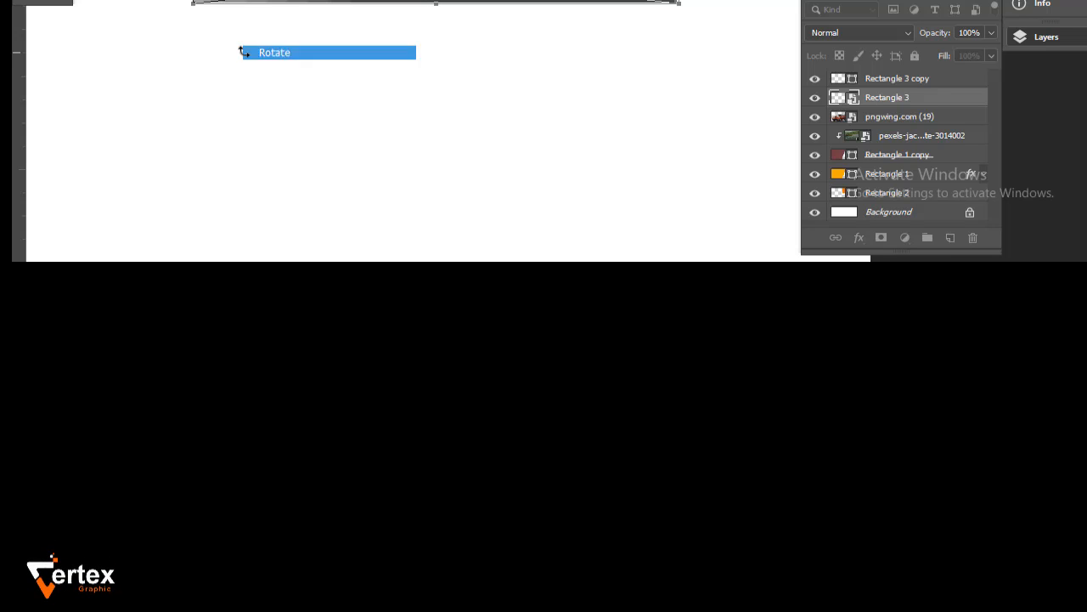
{"action": "right_click", "coordinate": [235, 5]}
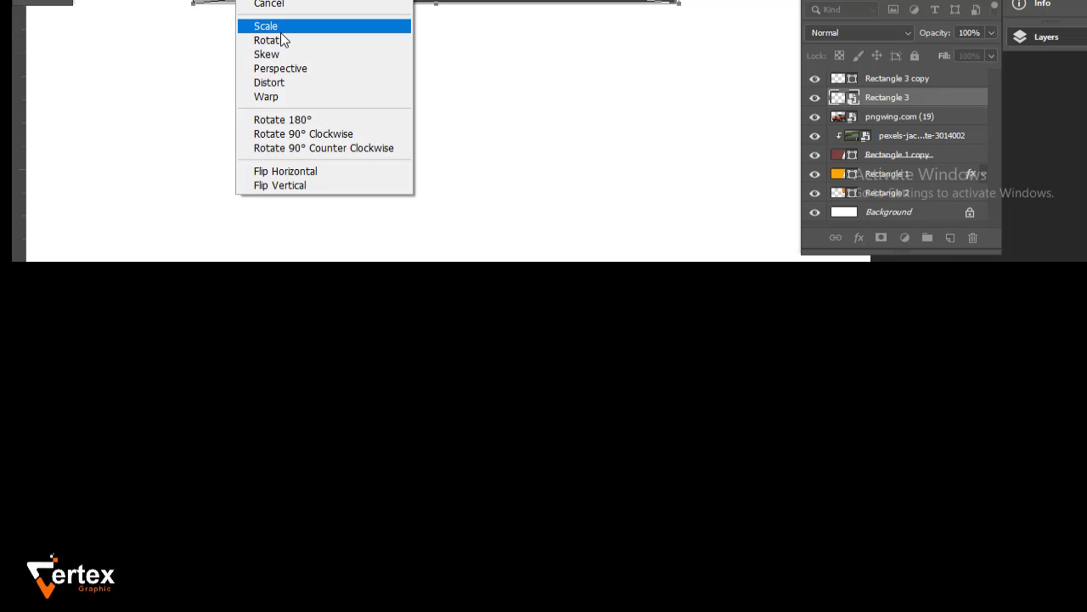
{"action": "left_click", "coordinate": [280, 83]}
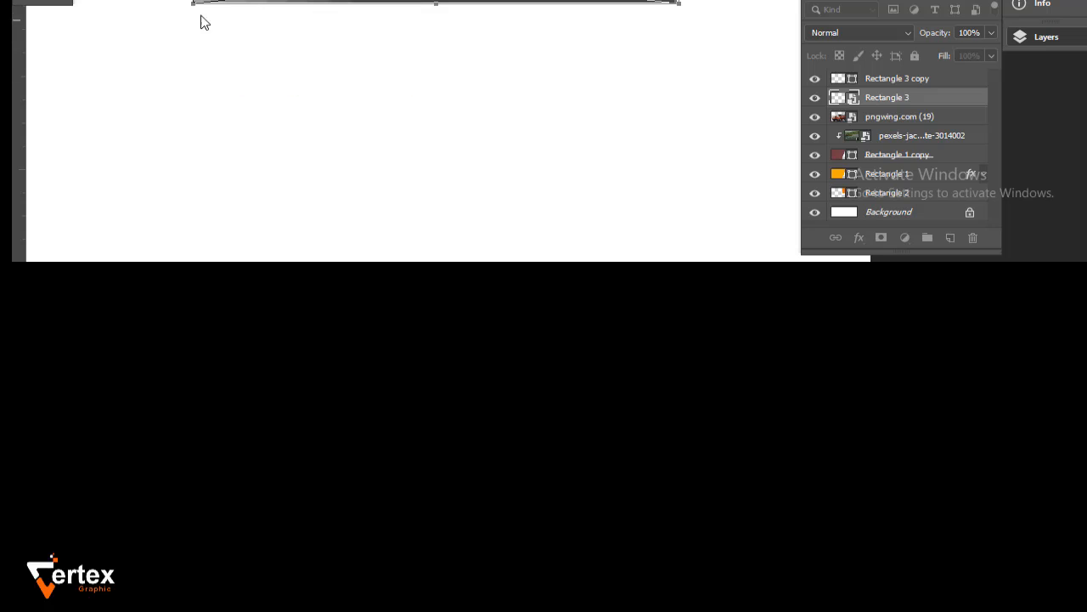
{"action": "left_click_drag", "start_coordinate": [194, 3], "coordinate": [187, 2]}
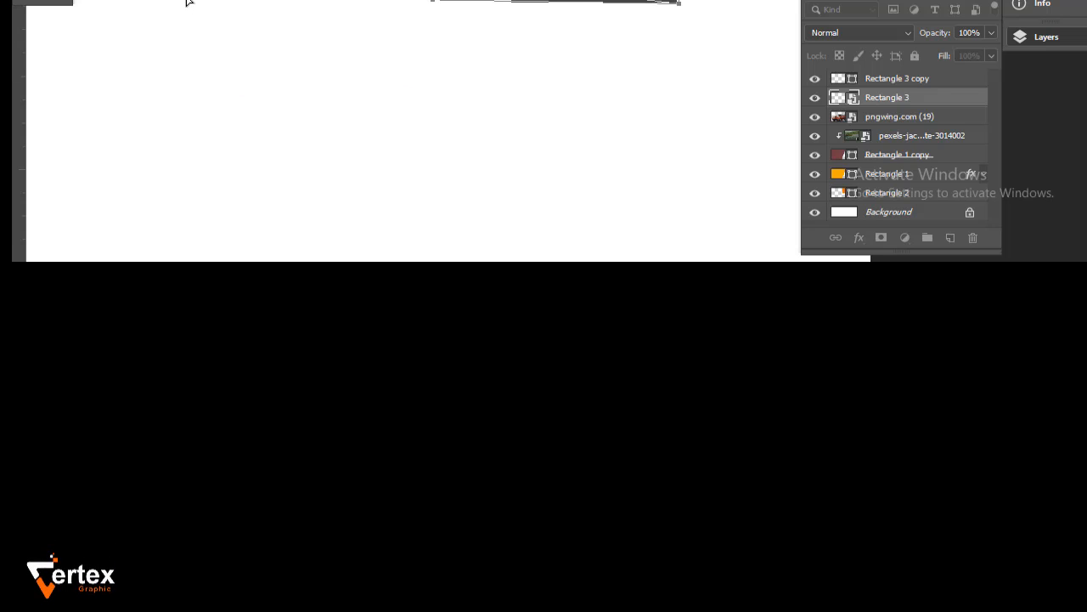
{"action": "key", "text": "Return"}
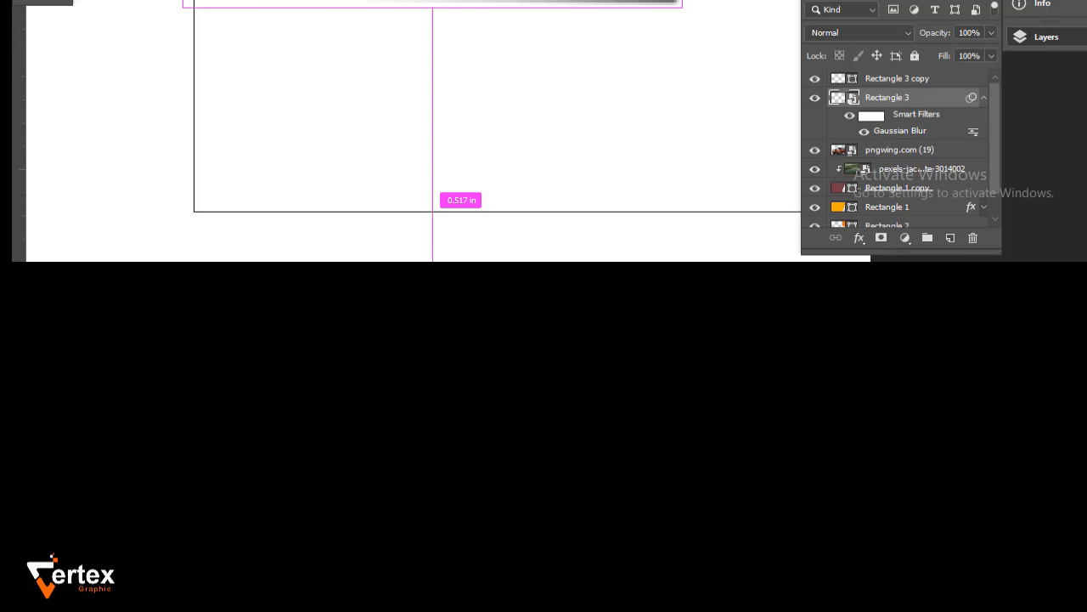
Examine the yellow bar's shadow up close and against the whole banner
{"action": "key", "text": "ctrl+minus"}
{"action": "key", "text": "ctrl+minus"}
{"action": "key", "text": "ctrl"}
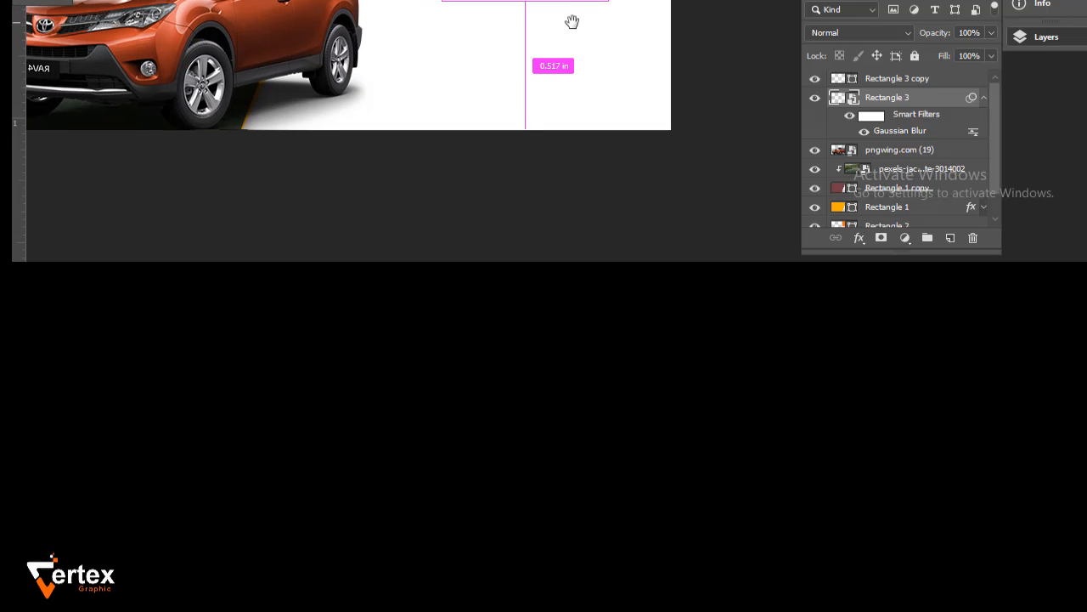
{"action": "key", "text": "ctrl+plus"}
{"action": "key", "text": "ctrl+plus"}
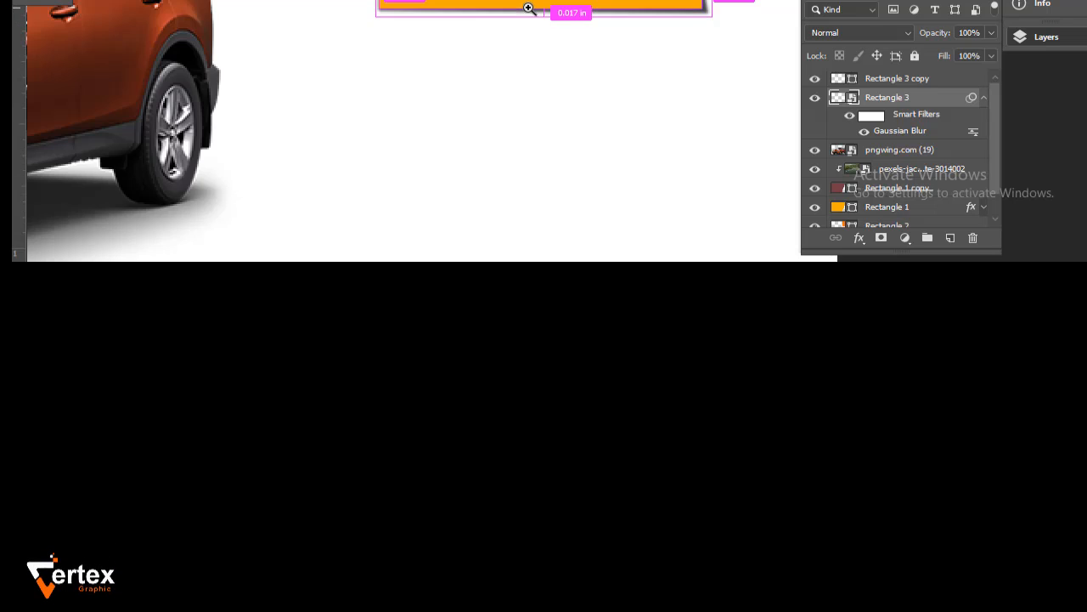
{"action": "left_click_drag", "start_coordinate": [478, 20], "coordinate": [606, 165]}
{"action": "key", "text": "ctrl"}
{"action": "key", "text": "ctrl+minus"}
{"action": "key", "text": "ctrl+minus"}
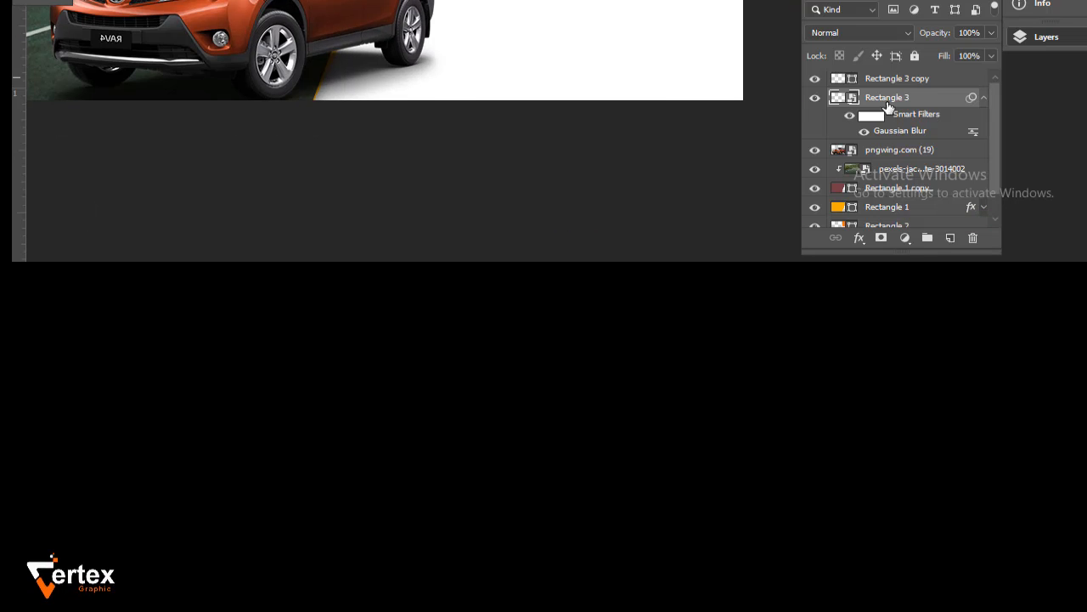
Duplicate the car image layer pngwing.com (19)
{"action": "left_click_drag", "start_coordinate": [926, 150], "coordinate": [950, 237]}
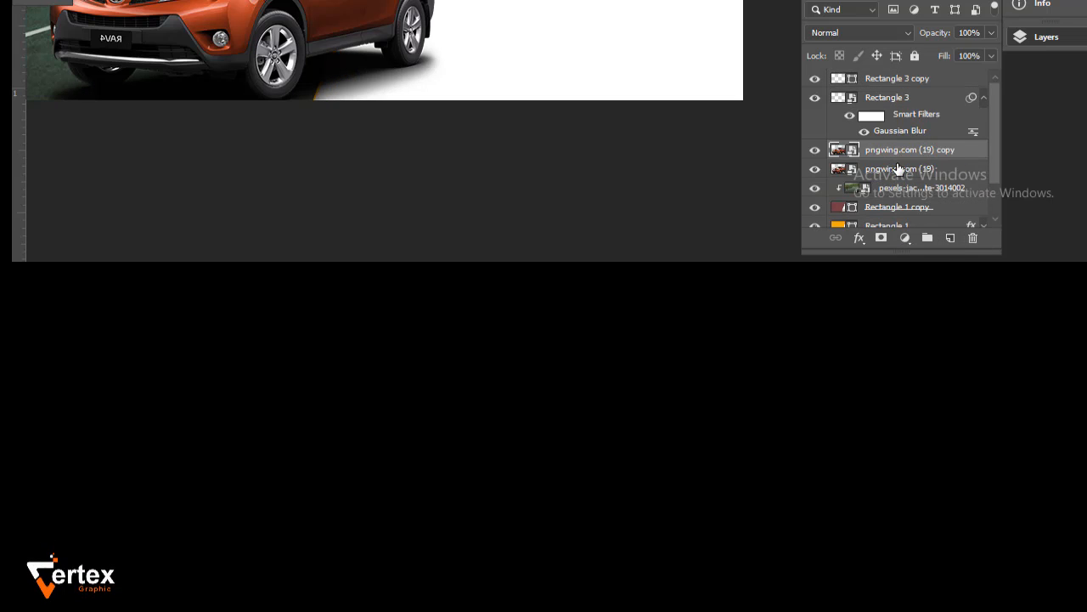
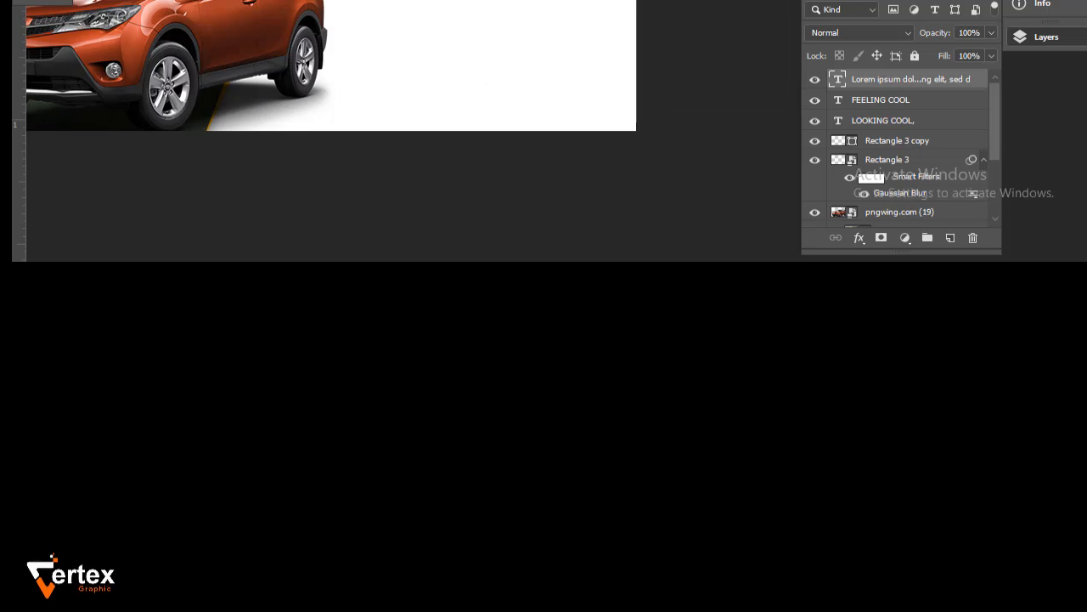
{"action": "left_click", "coordinate": [499, 19]}
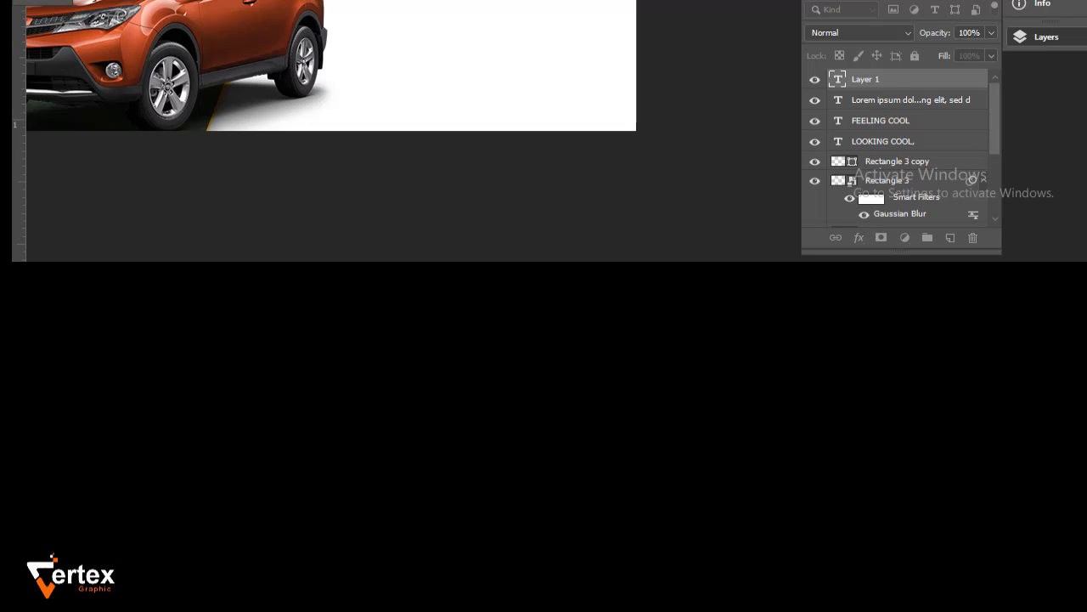
{"action": "key", "text": "ctrl+Return"}
{"action": "left_click_drag", "start_coordinate": [408, 0], "coordinate": [639, 73]}
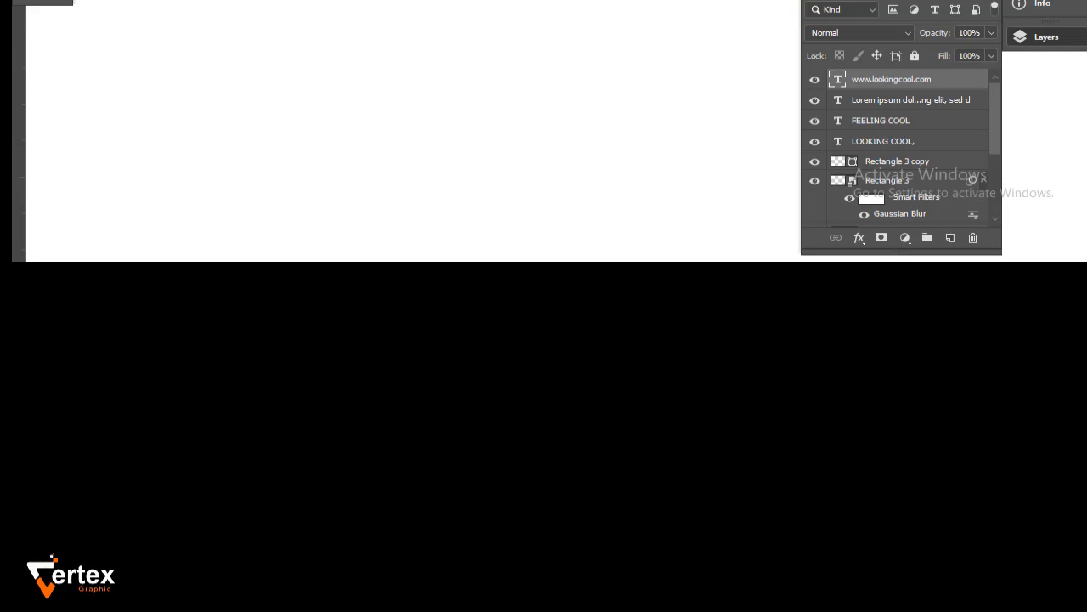
{"action": "key", "text": "ctrl+minus"}
{"action": "key", "text": "ctrl+minus"}
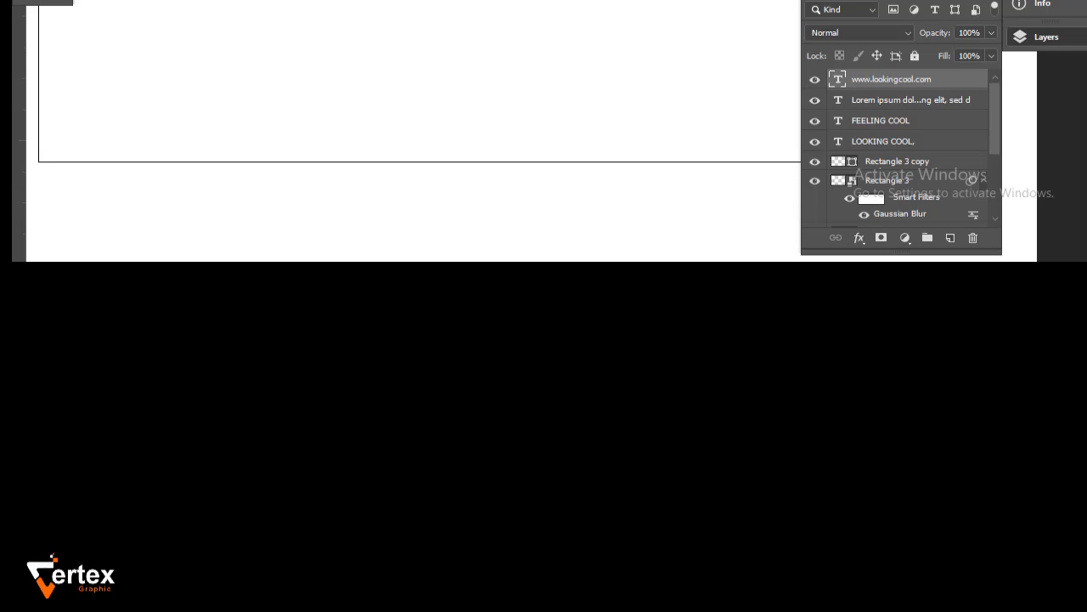
{"action": "key", "text": "ctrl+minus"}
{"action": "key", "text": "ctrl+minus"}
{"action": "key", "text": "ctrl+minus"}
{"action": "key", "text": "ctrl+minus"}
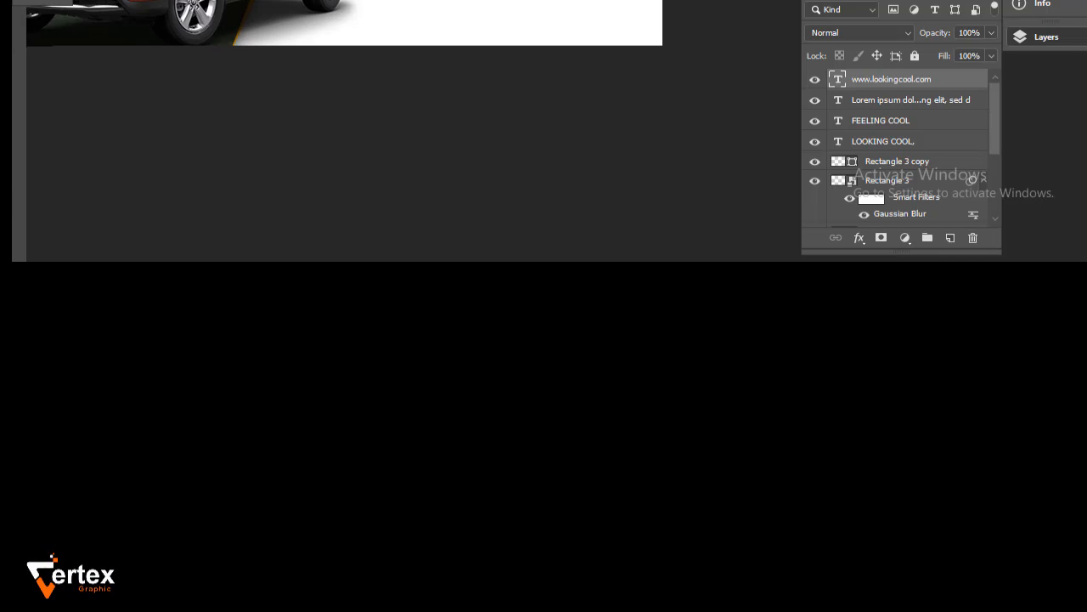
Add the text line HUM SAB KI PEHLI CHOICE in the white area near the banner's lower edge
{"action": "scroll", "coordinate": [357, 24], "scroll_direction": "down", "scroll_amount": 1}
{"action": "mouse_move", "coordinate": [356, 23]}
{"action": "left_mouse_down"}
{"action": "mouse_move", "coordinate": [411, 15]}
{"action": "mouse_move", "coordinate": [367, 19]}
{"action": "left_mouse_up"}
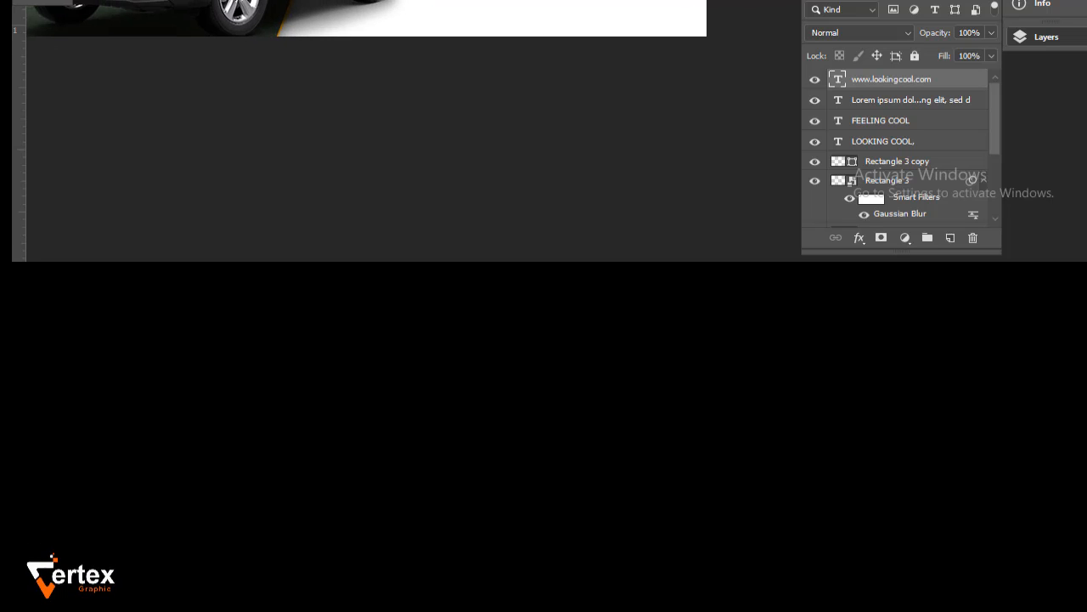
{"action": "left_click", "coordinate": [552, 24]}
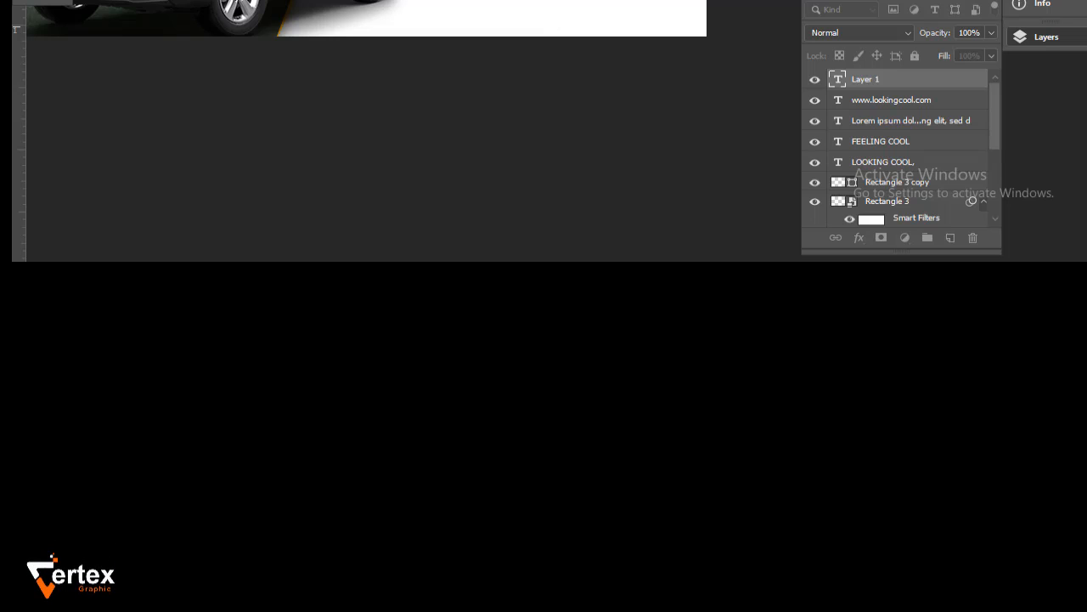
{"action": "key", "text": "ctrl+Return"}
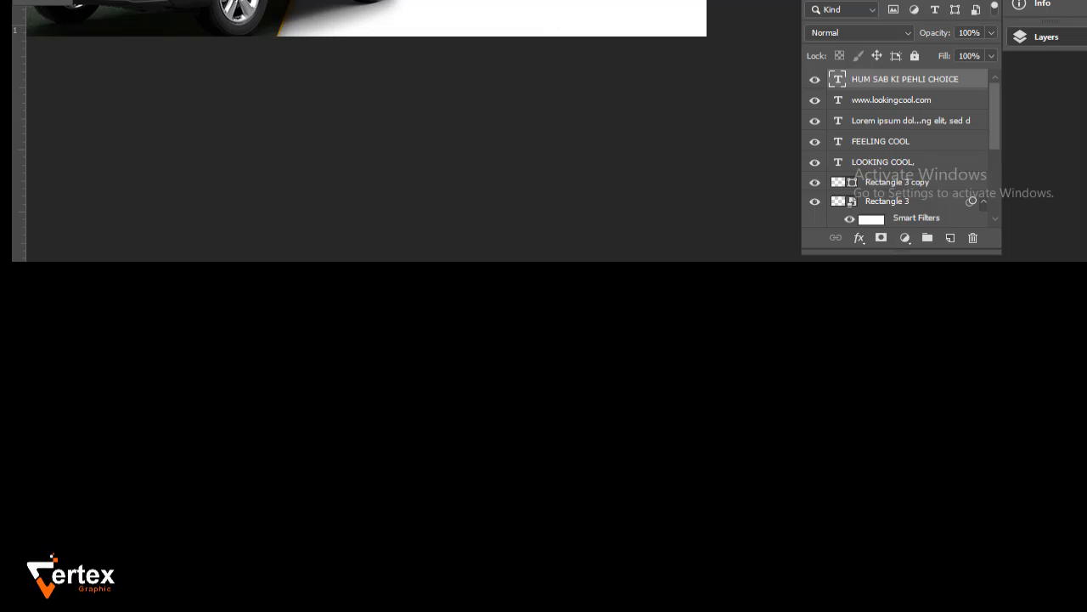
Resize and position the HUM SAB KI PEHLI CHOICE text line in the white area and adjust its font style
{"action": "mouse_move", "coordinate": [491, 121]}
{"action": "left_mouse_down"}
{"action": "mouse_move", "coordinate": [434, 196]}
{"action": "mouse_move", "coordinate": [403, 205]}
{"action": "left_mouse_up"}
{"action": "key", "text": "Return"}
{"action": "left_click_drag", "start_coordinate": [586, 4], "coordinate": [683, 53]}
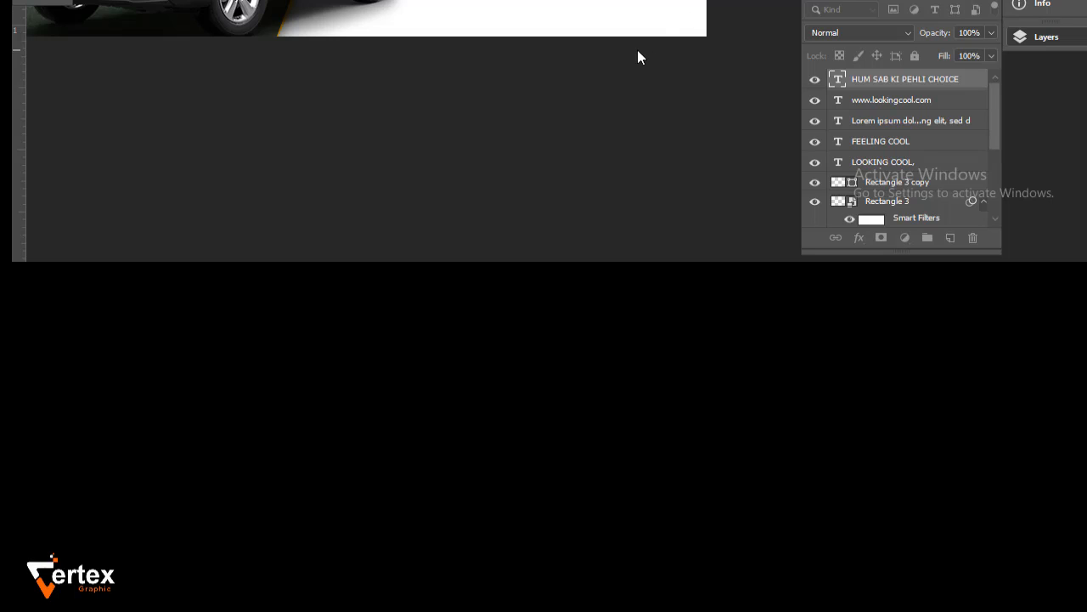
{"action": "key", "text": "Return"}
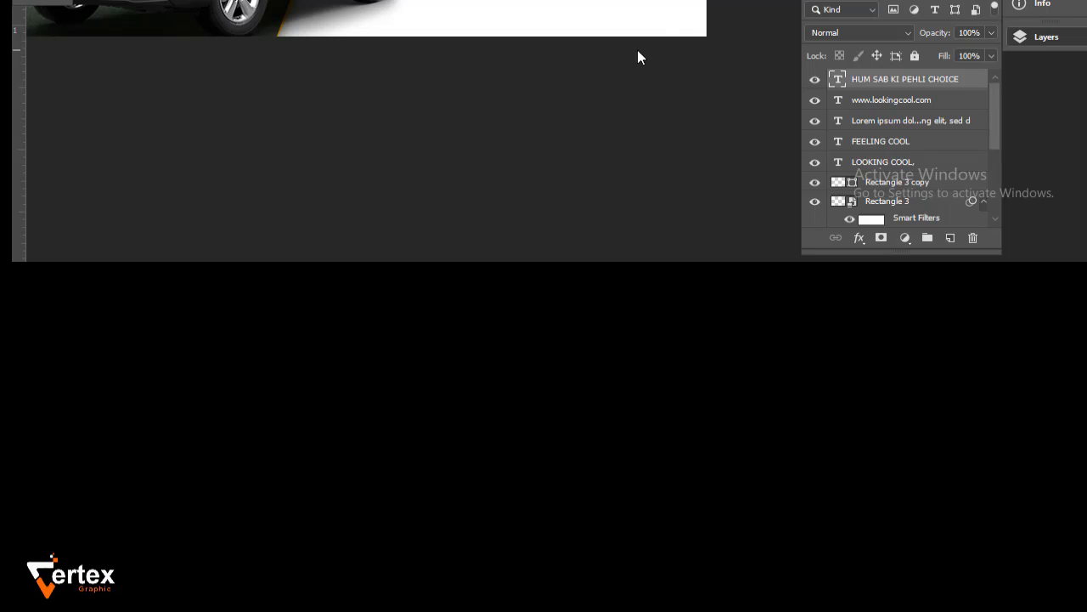
{"action": "left_click", "coordinate": [952, 1]}
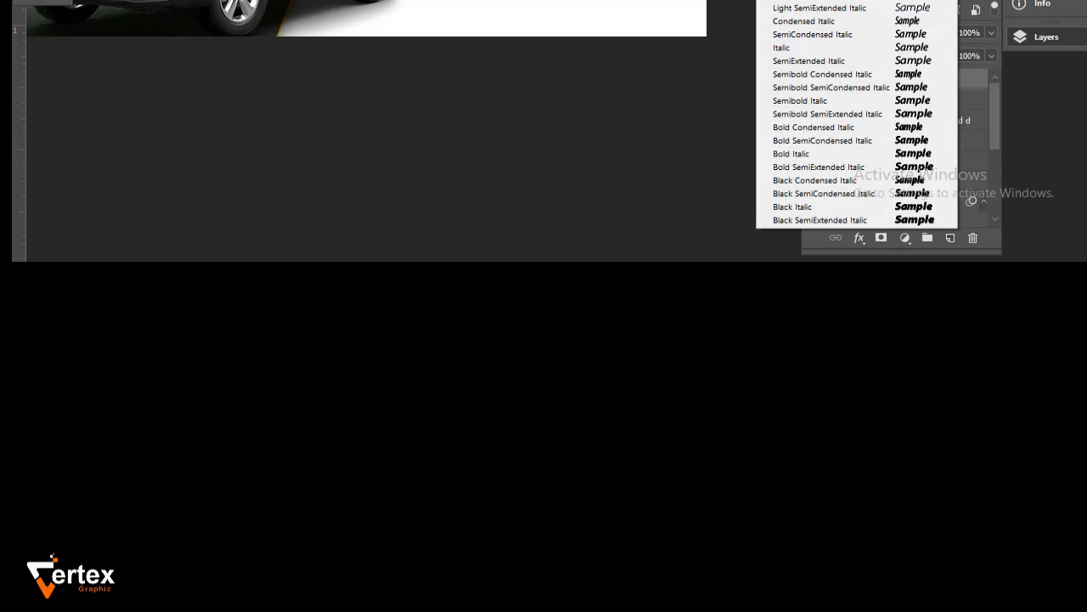
{"action": "left_click", "coordinate": [816, 1]}
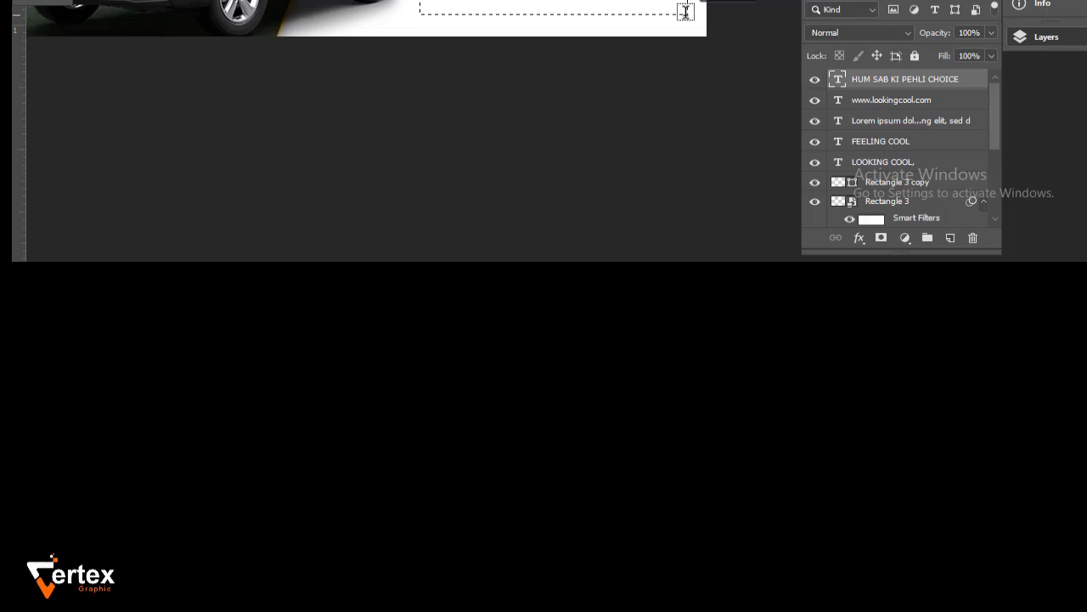
Add a Lorem Ipsum paragraph in a wide text box below the HUM SAB KI PEHLI CHOICE heading
{"action": "left_click_drag", "start_coordinate": [419, 0], "coordinate": [687, 14]}
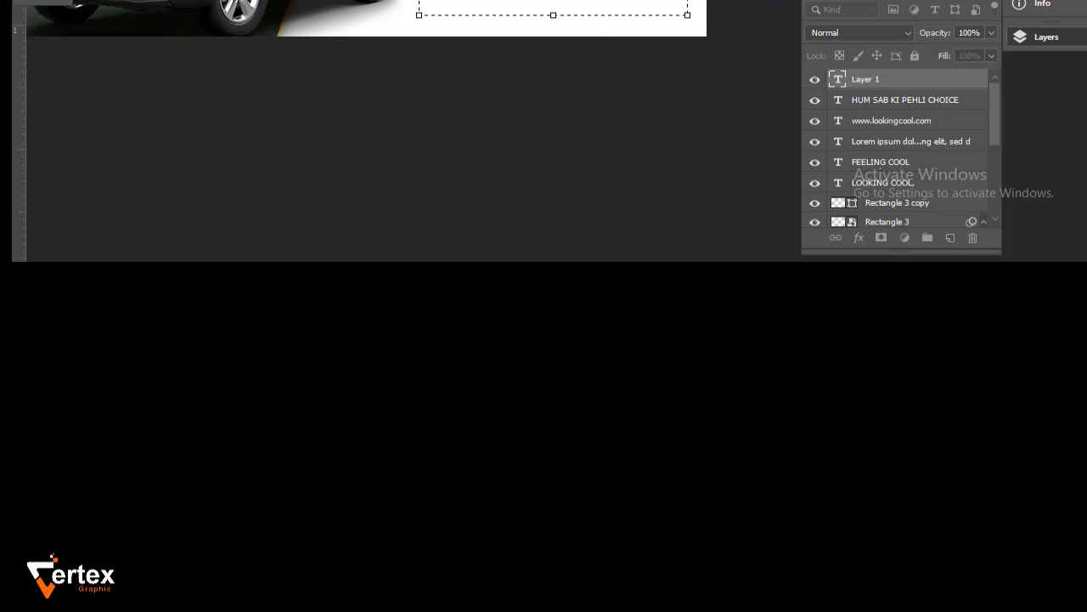
{"action": "left_click", "coordinate": [192, 0]}
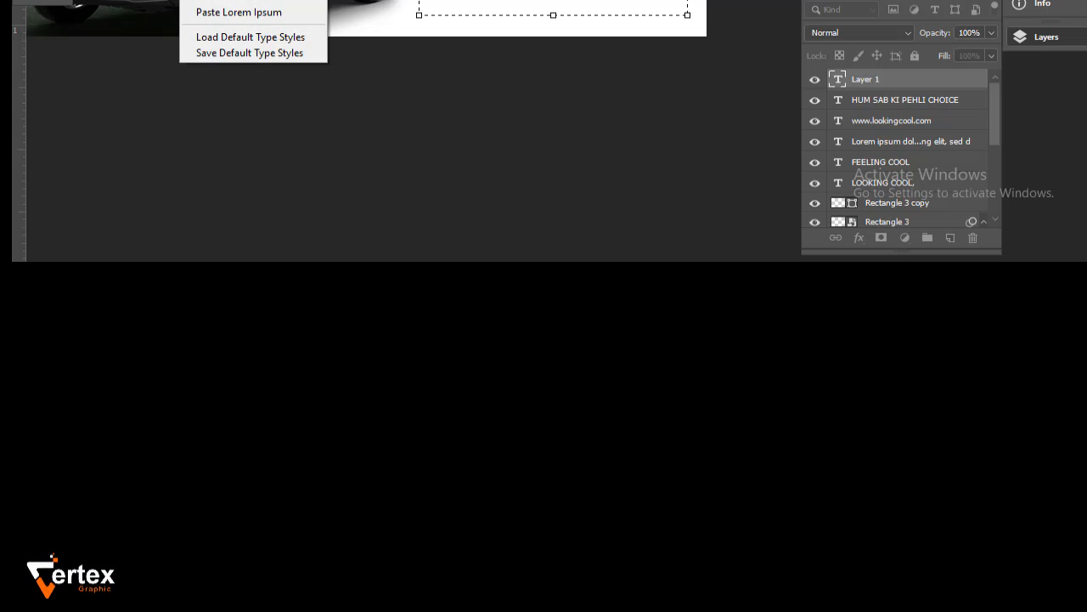
{"action": "left_click", "coordinate": [261, 22]}
{"action": "key", "text": "ctrl+Return"}
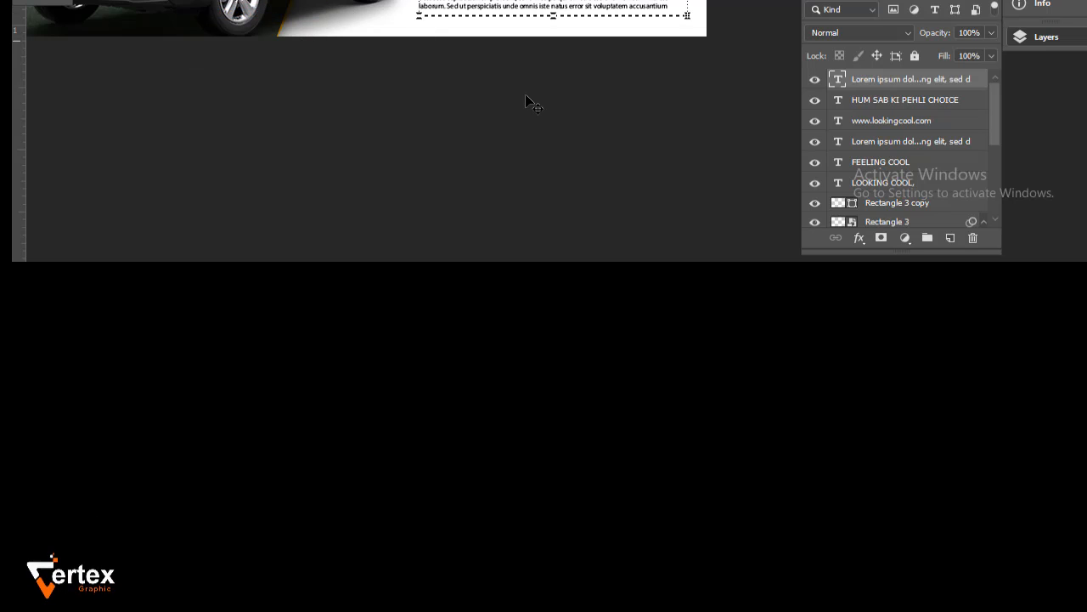
Nudge the new Lorem ipsum paragraph up towards the HUM SAB KI PEHLI CHOICE heading
{"action": "key", "text": "Up"}
{"action": "key", "text": "Up"}
{"action": "key", "text": "Up"}
{"action": "key", "text": "Up"}
{"action": "key", "text": "Up"}
{"action": "key", "text": "Up"}
{"action": "key", "text": "Up"}
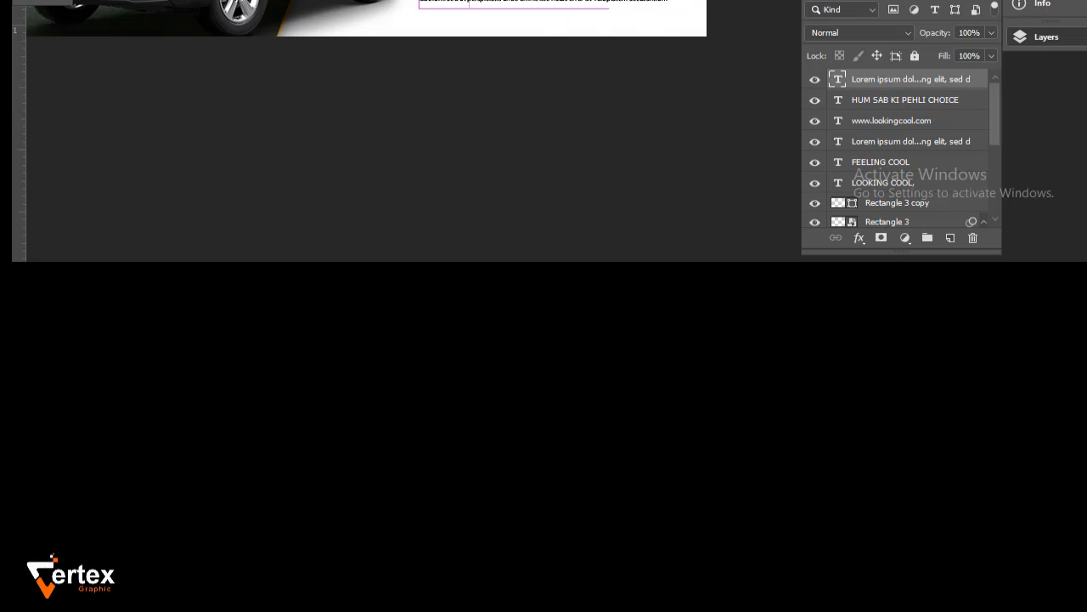
Adjust the text box of the Lorem ipsum paragraph in the orange area
{"action": "scroll", "coordinate": [590, 2], "scroll_direction": "up", "scroll_amount": 7}
{"action": "scroll", "coordinate": [590, 1], "scroll_direction": "down", "scroll_amount": 2}
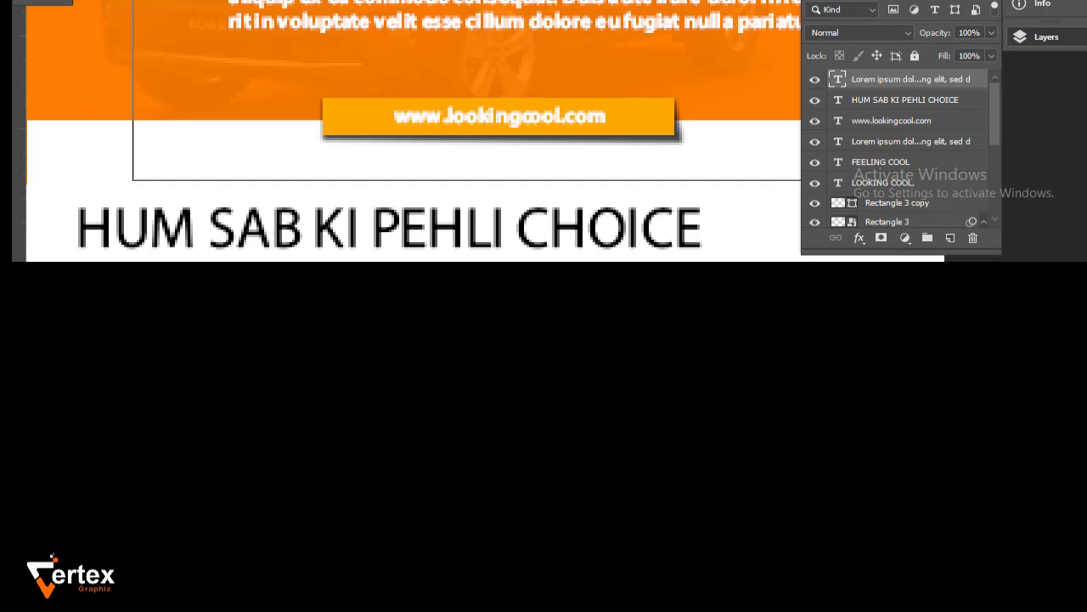
{"action": "scroll", "coordinate": [586, 4], "scroll_direction": "down", "scroll_amount": 1}
{"action": "left_click_drag", "start_coordinate": [586, 4], "coordinate": [534, 2]}
{"action": "left_click", "coordinate": [699, 4]}
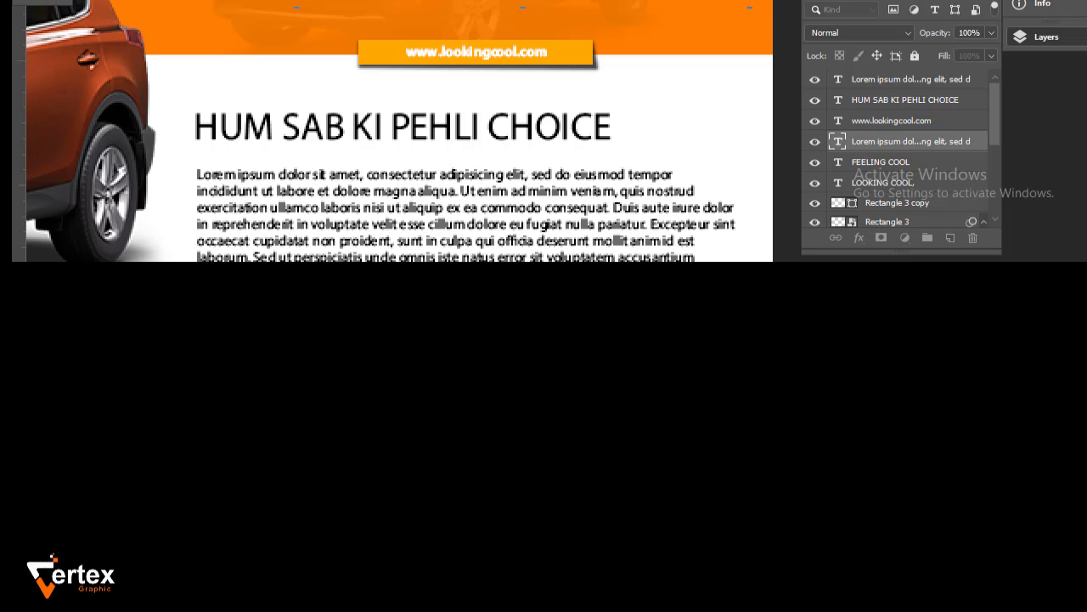
{"action": "key", "text": "Return"}
Select the LOOKING COOL, FEELING COOL and orange-area Lorem ipsum text layers together
{"action": "key", "text": "ctrl+minus"}
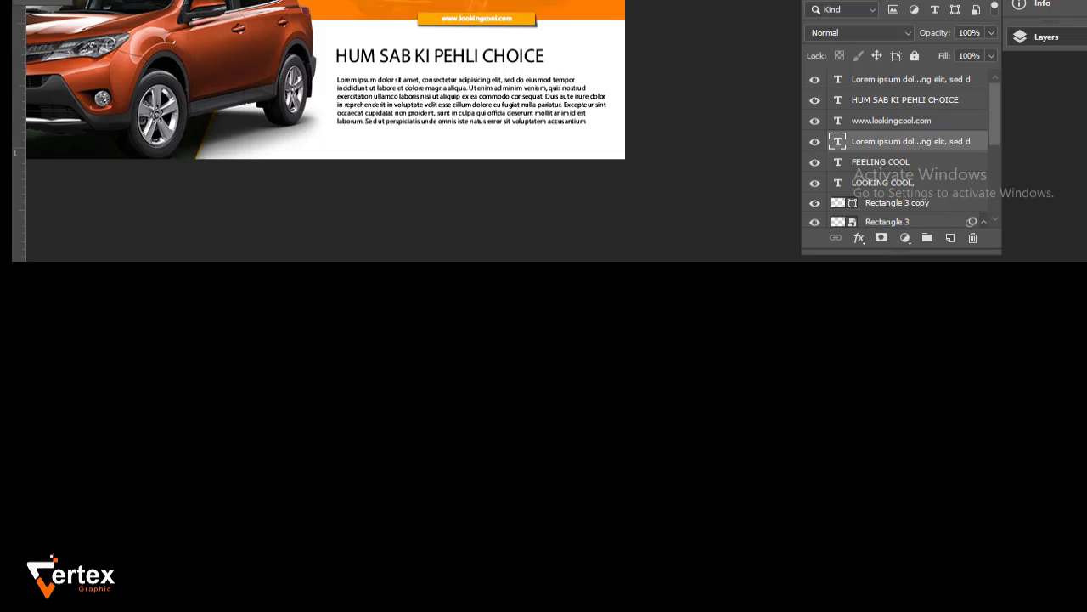
{"action": "key", "text": "ctrl+minus"}
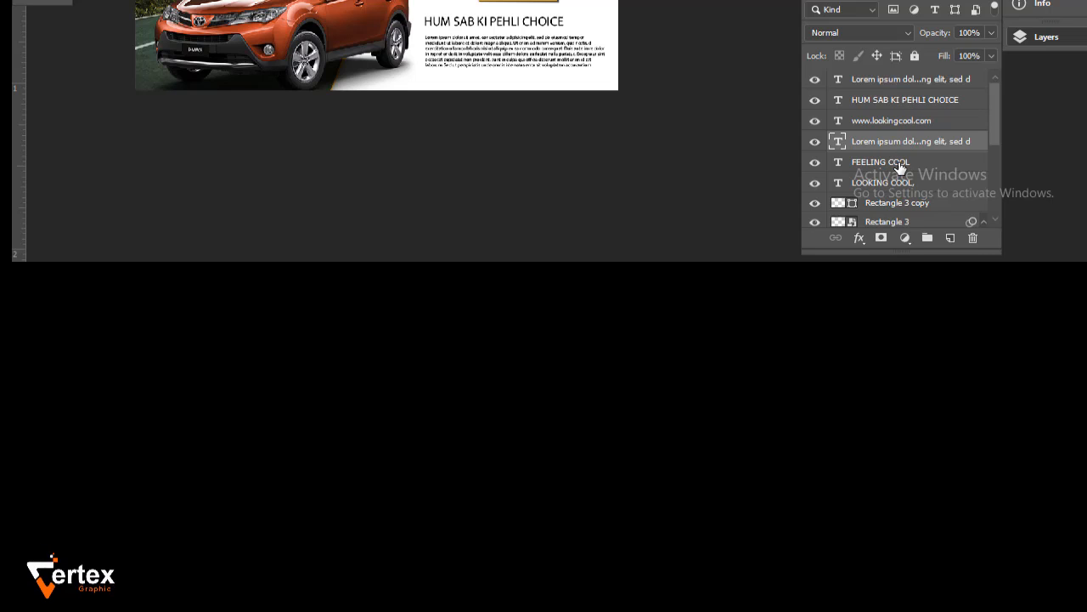
{"action": "left_click", "coordinate": [900, 166]}
{"action": "left_click", "coordinate": [904, 160], "text": "ctrl"}
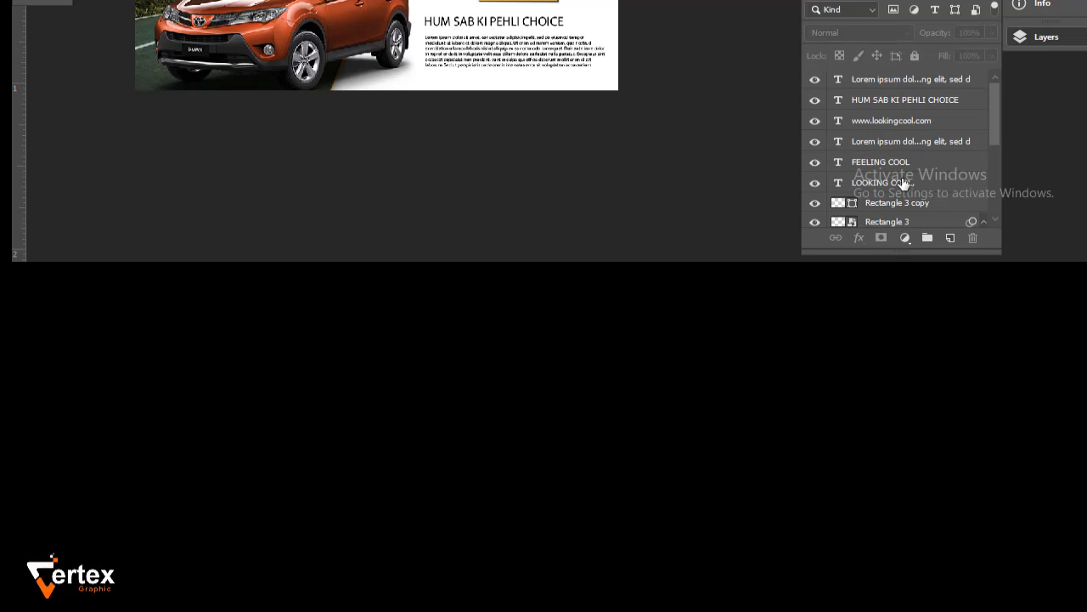
{"action": "left_click", "coordinate": [905, 182]}
{"action": "left_click", "coordinate": [894, 141], "text": "shift"}
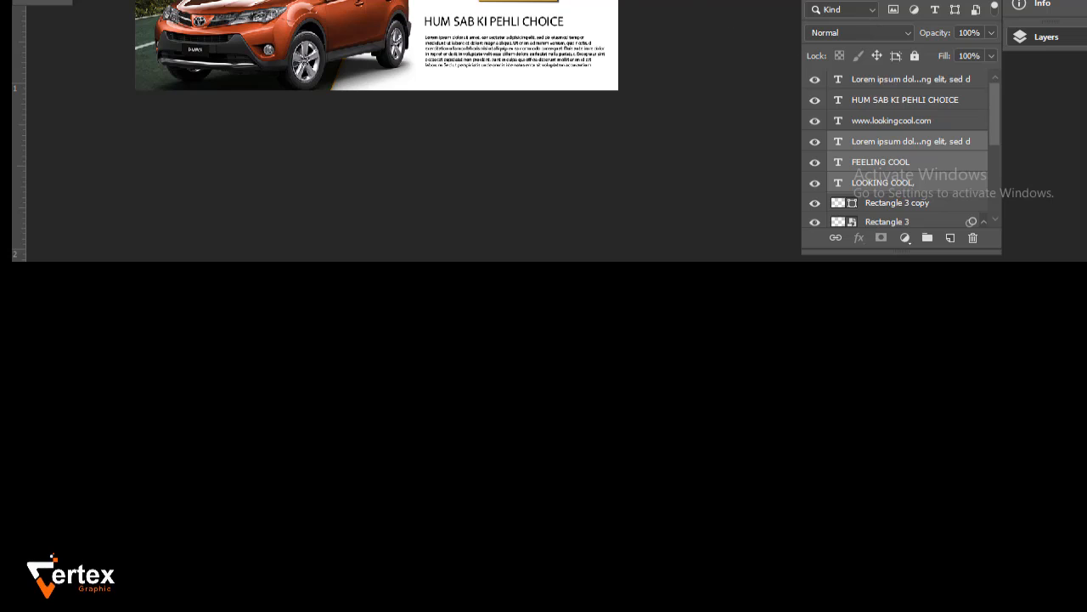
{"action": "key", "text": "ctrl+plus"}
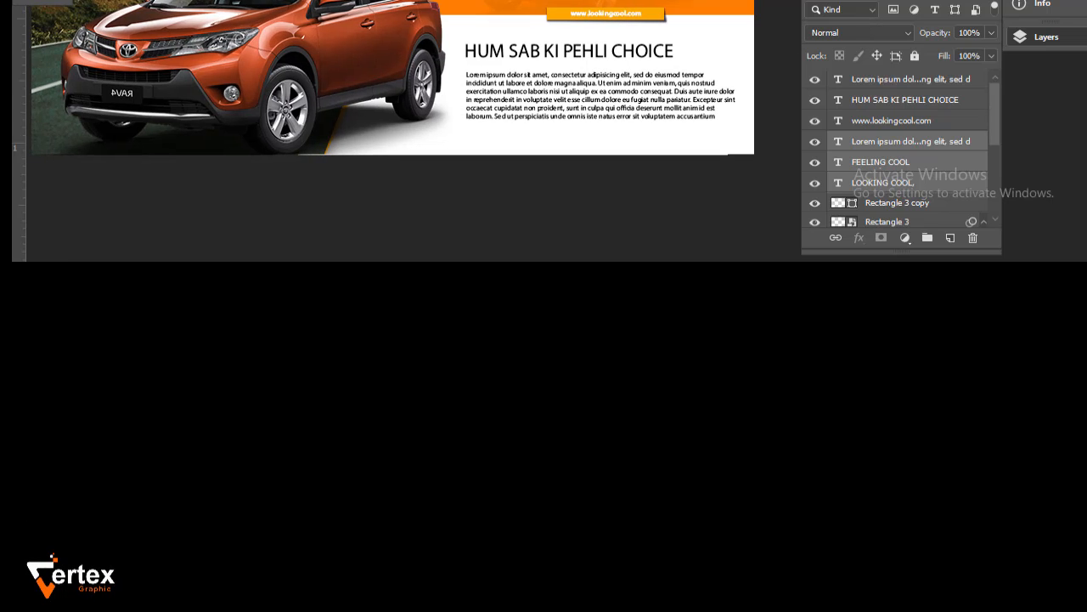
Change the fill colour of the Rectangle 2 shape to dark red-brown #751d00
{"action": "scroll", "coordinate": [901, 153], "scroll_direction": "down", "scroll_amount": 5}
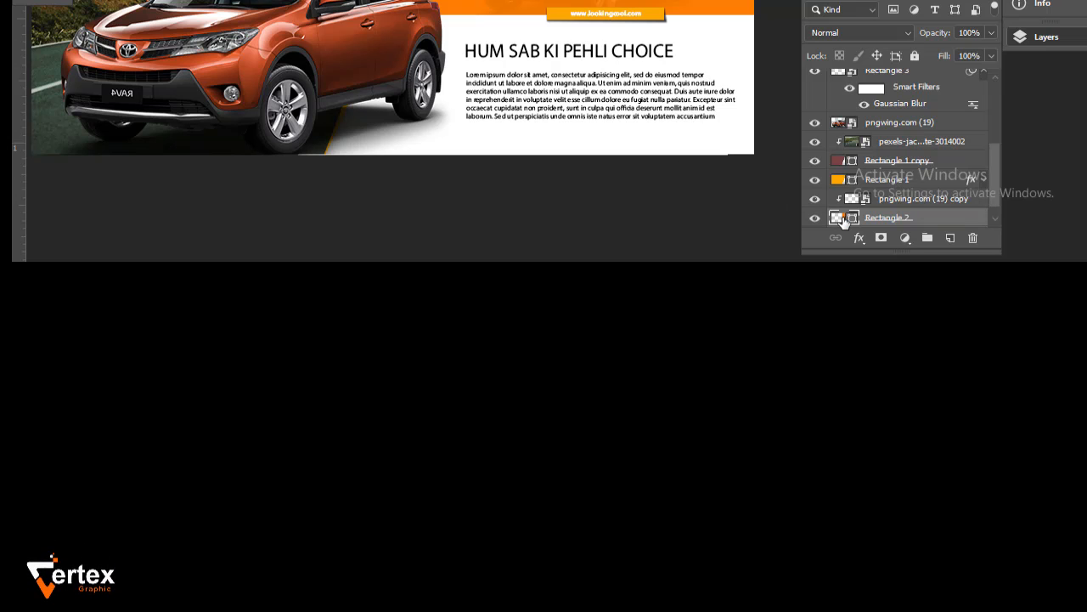
{"action": "double_click", "coordinate": [842, 219]}
{"action": "left_click", "coordinate": [590, 90]}
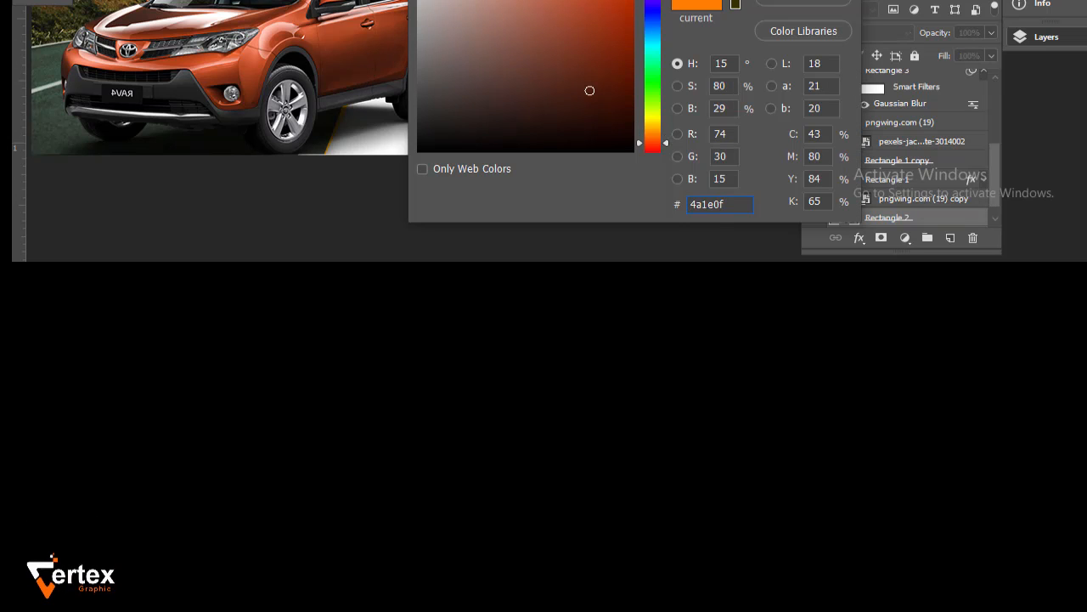
{"action": "left_click_drag", "start_coordinate": [816, 0], "coordinate": [842, 0]}
{"action": "left_click", "coordinate": [889, 31]}
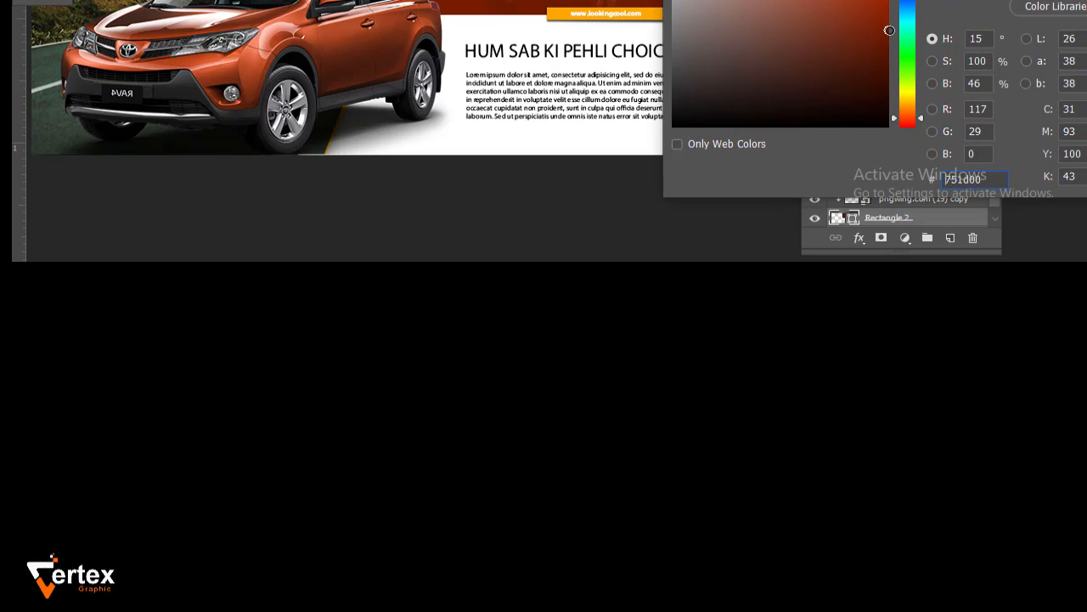
{"action": "left_click", "coordinate": [1054, 0]}
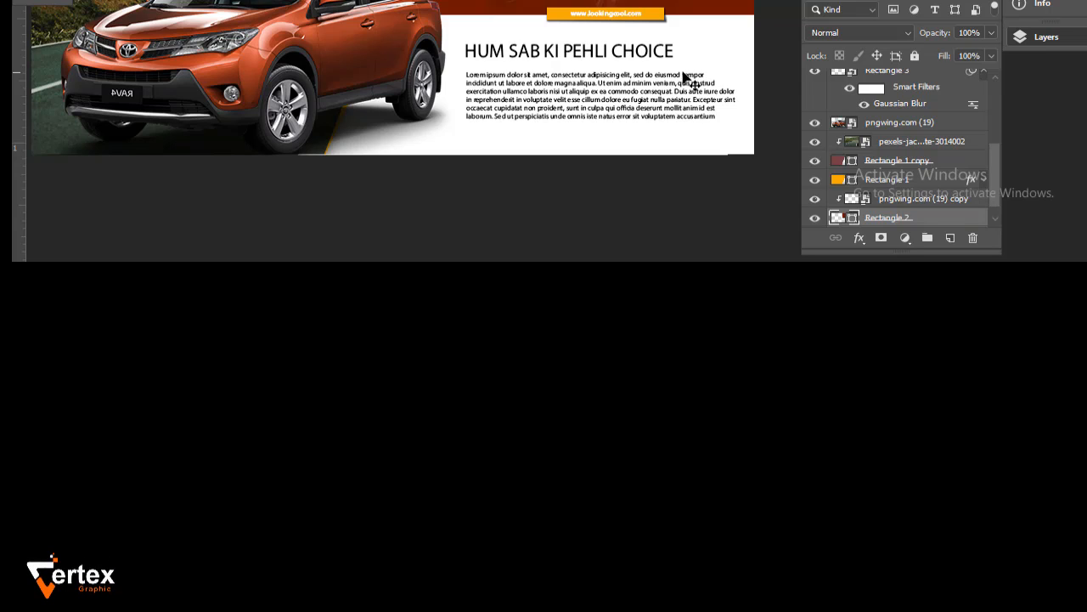
Change the fill colour of the Rectangle 1 shape to pure red #ff0000
{"action": "double_click", "coordinate": [839, 181]}
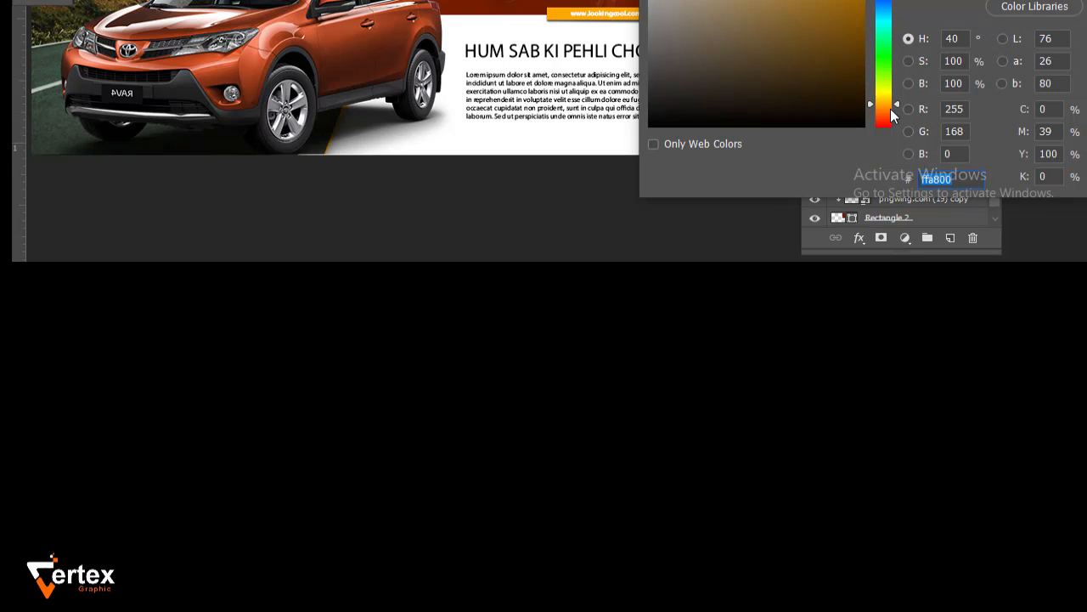
{"action": "left_click_drag", "start_coordinate": [892, 112], "coordinate": [892, 150]}
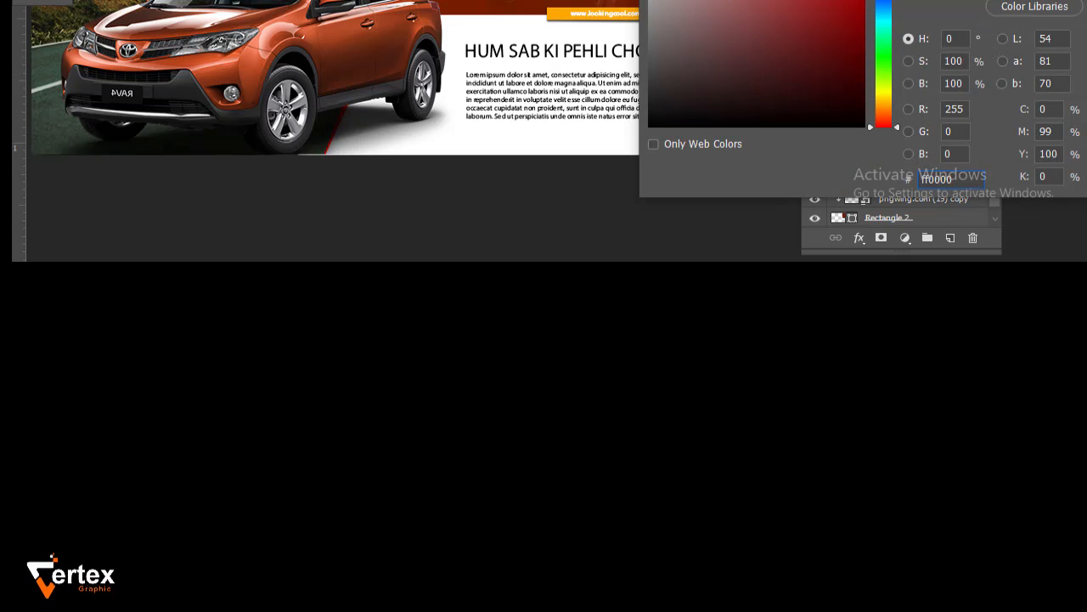
{"action": "key", "text": "Return"}
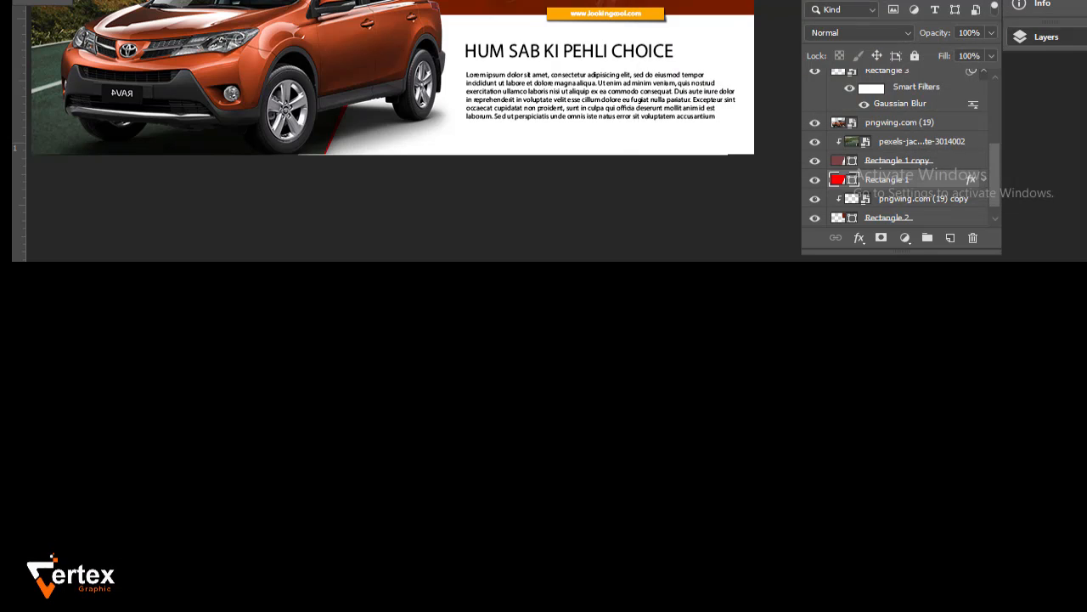
Draw a 134 × 24 px rectangle at X -10 px, Y 26 px and give it a dark red fill
{"action": "left_click_drag", "start_coordinate": [391, 85], "coordinate": [470, 56]}
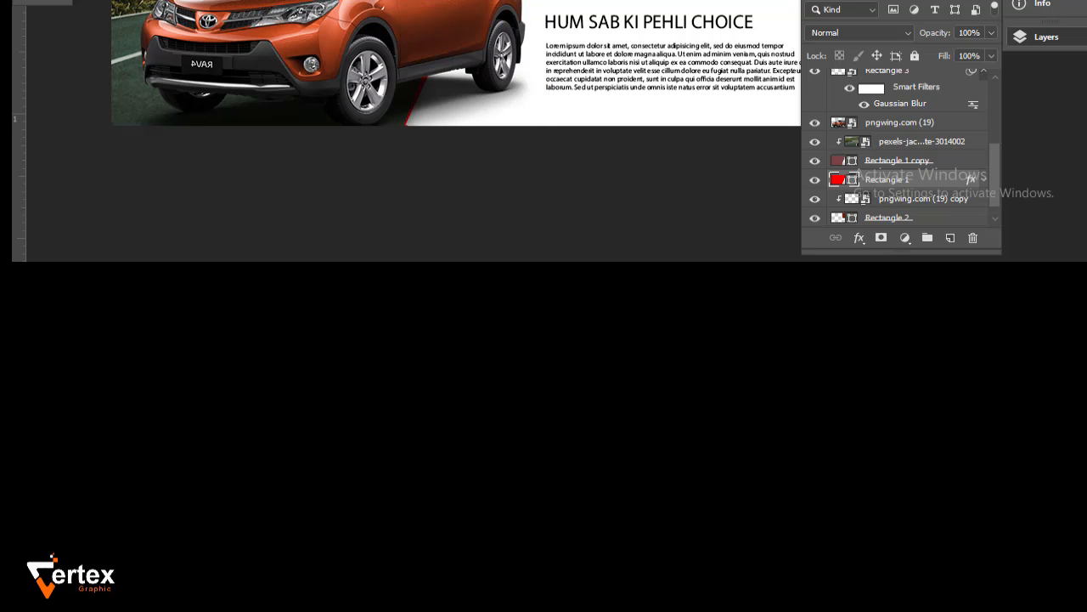
{"action": "key", "text": "ctrl+minus"}
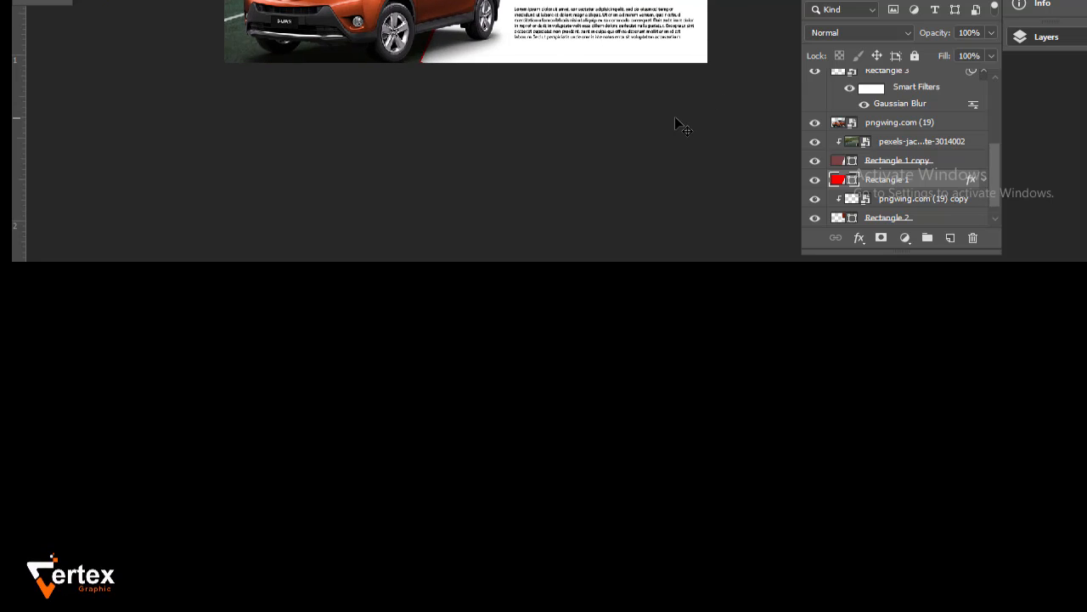
{"action": "left_click", "coordinate": [366, 14]}
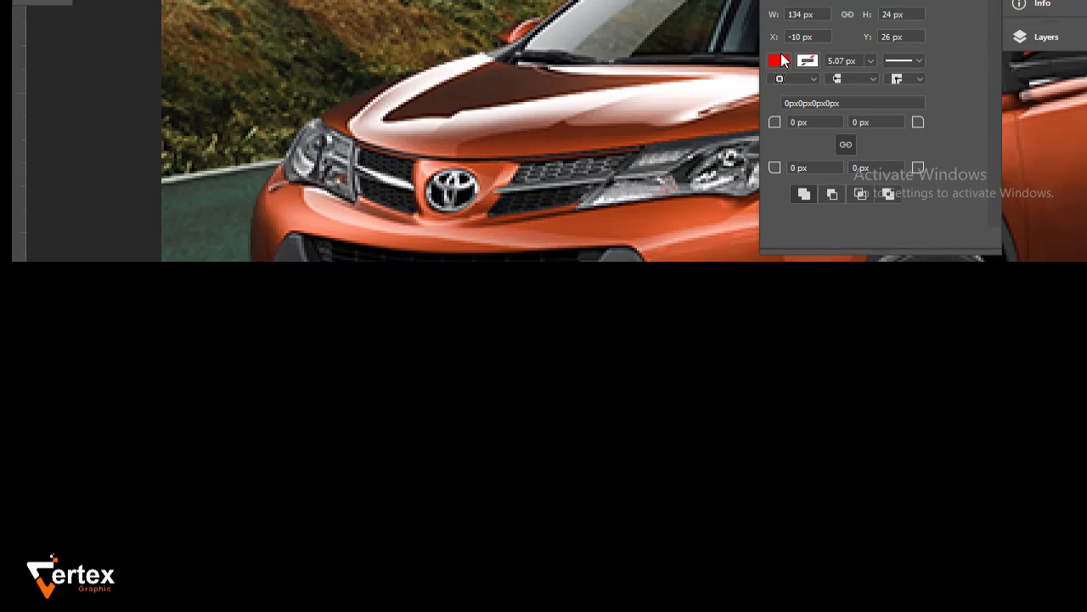
{"action": "left_click", "coordinate": [781, 57]}
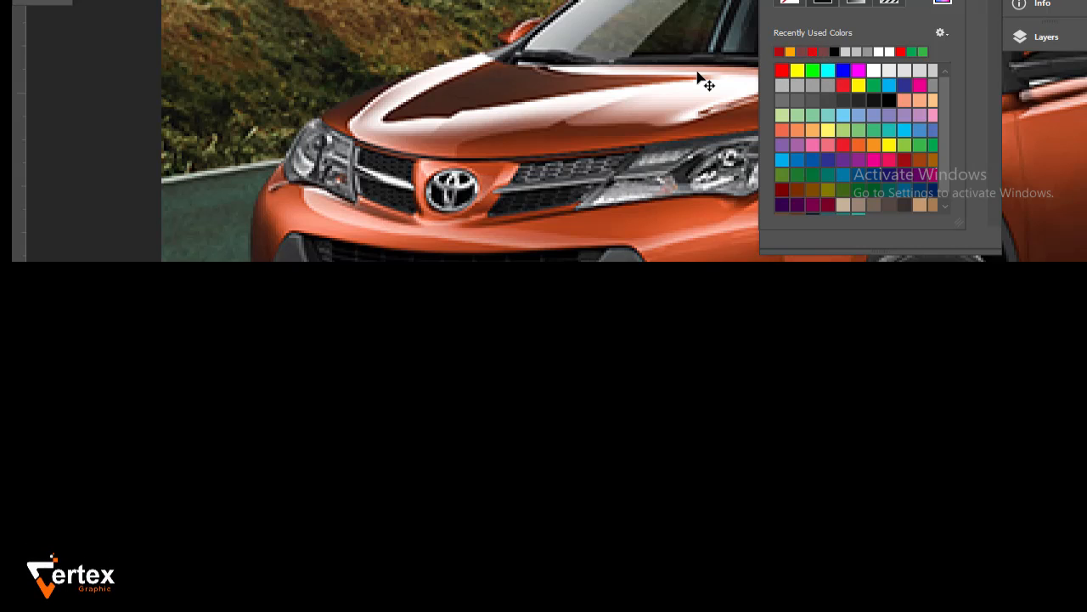
{"action": "key", "text": "Delete"}
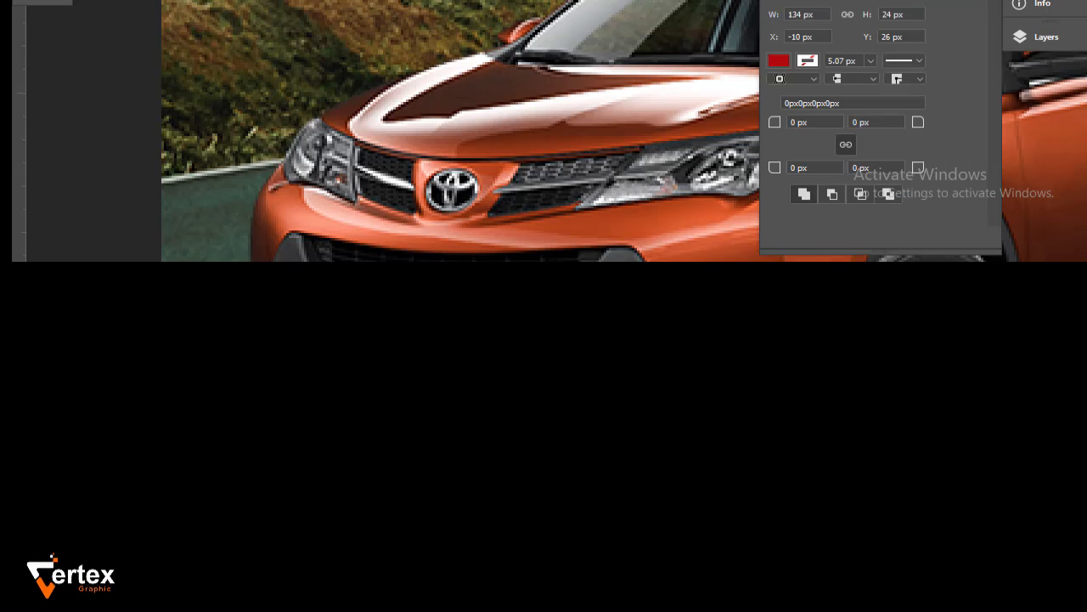
{"action": "left_click", "coordinate": [993, 1]}
{"action": "left_click", "coordinate": [1062, 43]}
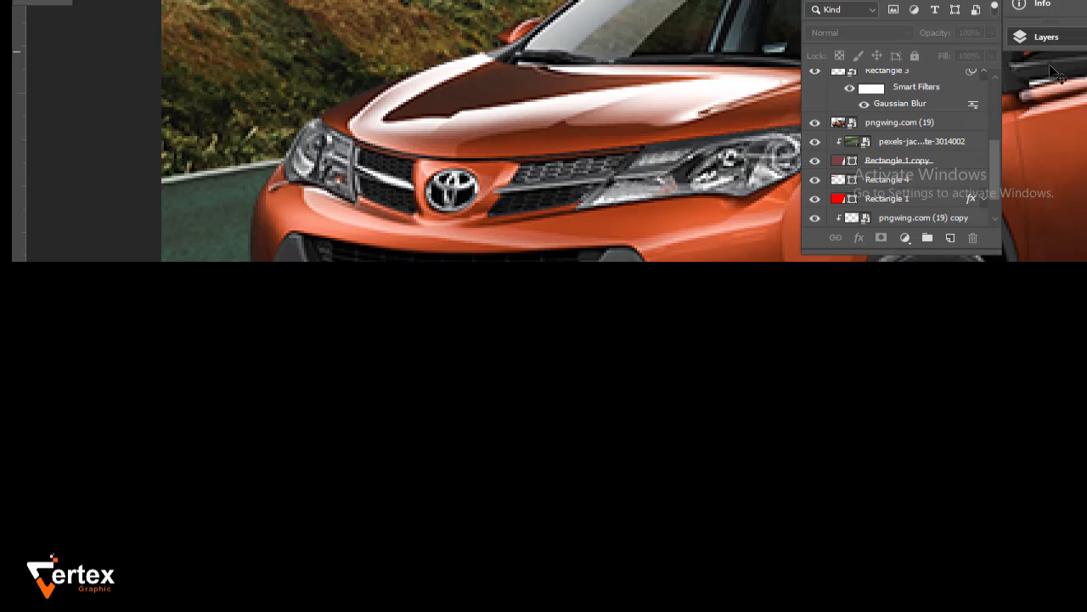
Move the Rectangle 4 layer to the very top of the layer stack, above all text layers
{"action": "scroll", "coordinate": [899, 164], "scroll_direction": "up", "scroll_amount": 3}
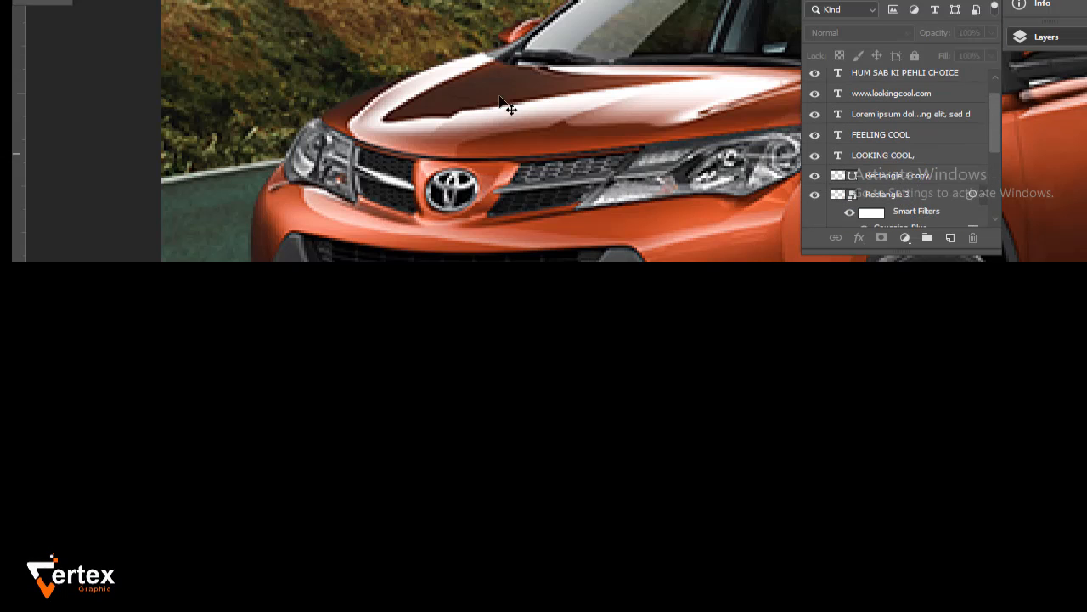
{"action": "left_click", "coordinate": [512, 60], "text": "alt"}
{"action": "left_click", "coordinate": [513, 59], "text": "alt"}
{"action": "left_click", "coordinate": [512, 59], "text": "alt"}
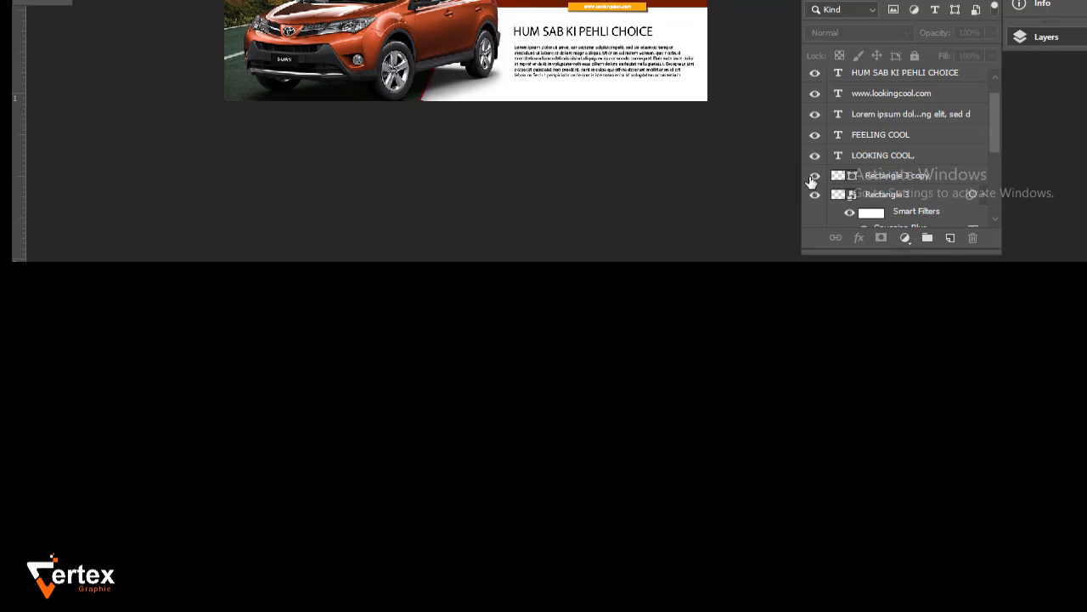
{"action": "scroll", "coordinate": [816, 187], "scroll_direction": "up", "scroll_amount": 1}
{"action": "scroll", "coordinate": [849, 191], "scroll_direction": "down", "scroll_amount": 5}
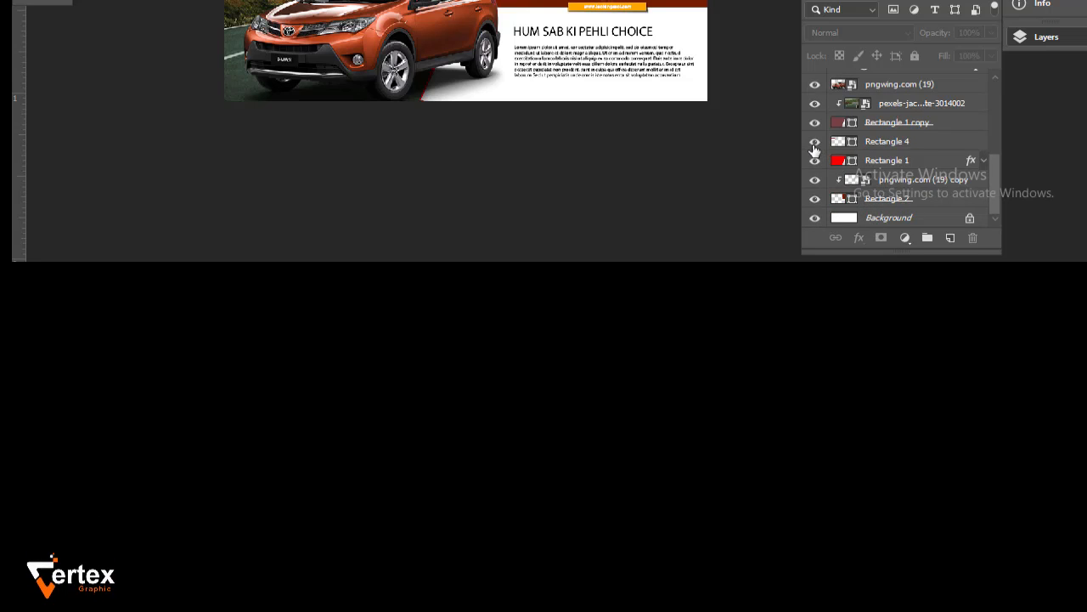
{"action": "left_click_drag", "start_coordinate": [912, 148], "coordinate": [927, 74]}
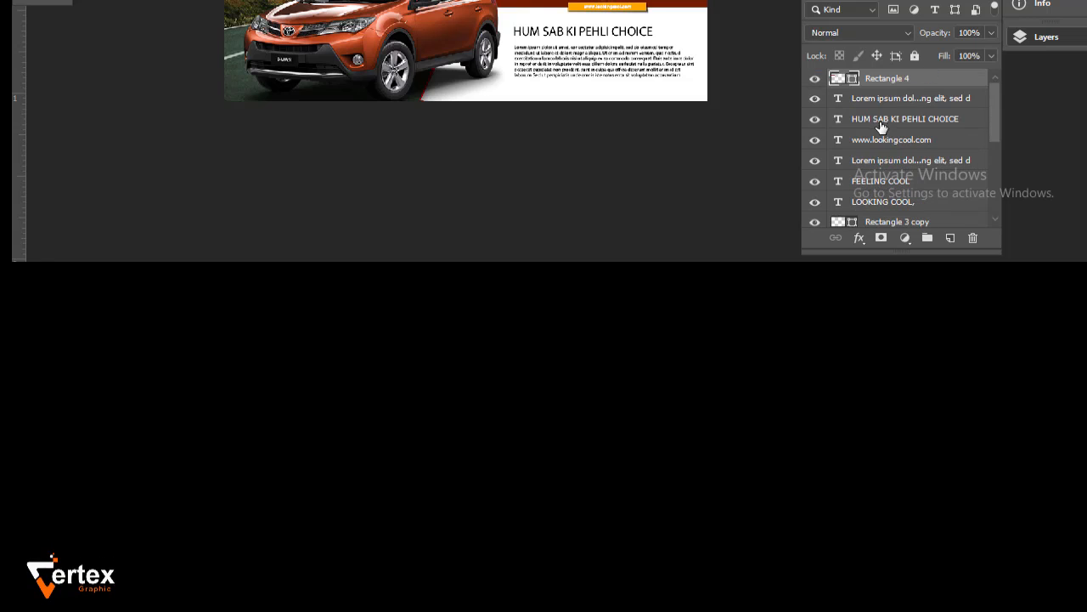
Reshape the dark red Rectangle 4 with Free Transform over the road photo and apply the transformation
{"action": "scroll", "coordinate": [263, 4], "scroll_direction": "up", "scroll_amount": 6}
{"action": "left_click_drag", "start_coordinate": [455, 61], "coordinate": [510, 89]}
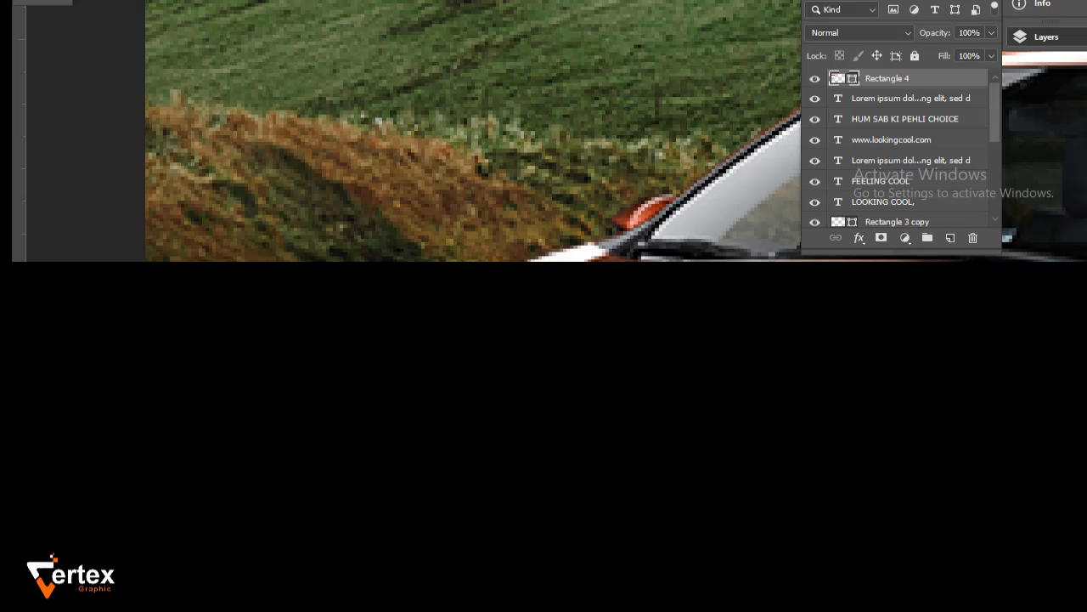
{"action": "right_click", "coordinate": [475, 1]}
{"action": "left_click", "coordinate": [521, 0]}
{"action": "right_click", "coordinate": [457, 1]}
{"action": "left_click", "coordinate": [497, 0]}
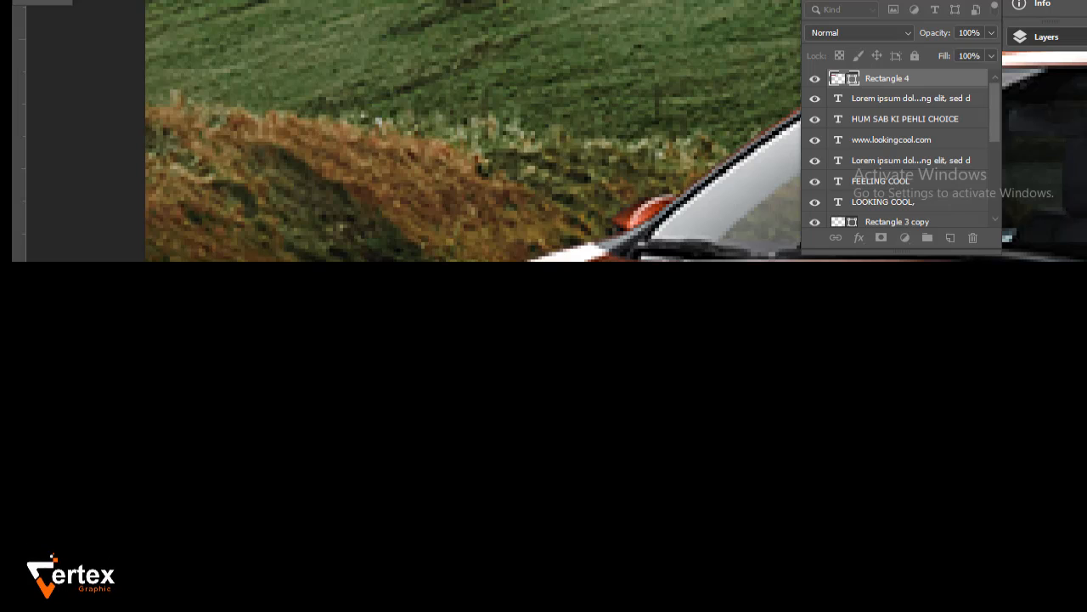
{"action": "key", "text": "Return"}
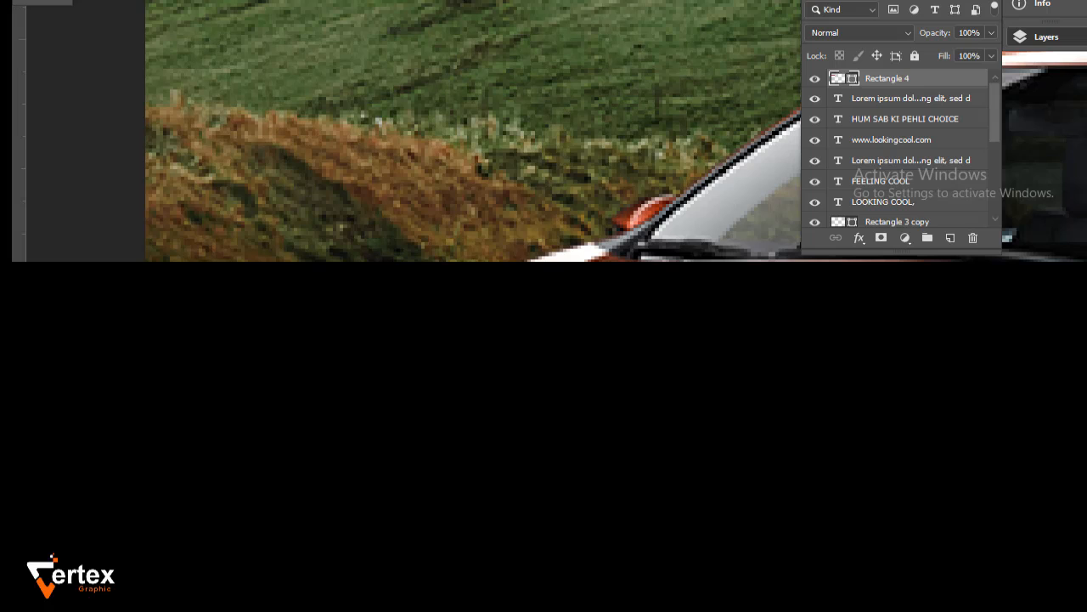
Check the banner overview and adjust the dark red Rectangle 4 label with Free Transform, applying the transformation
{"action": "key", "text": "ctrl+minus"}
{"action": "key", "text": "ctrl+minus"}
{"action": "key", "text": "ctrl+minus"}
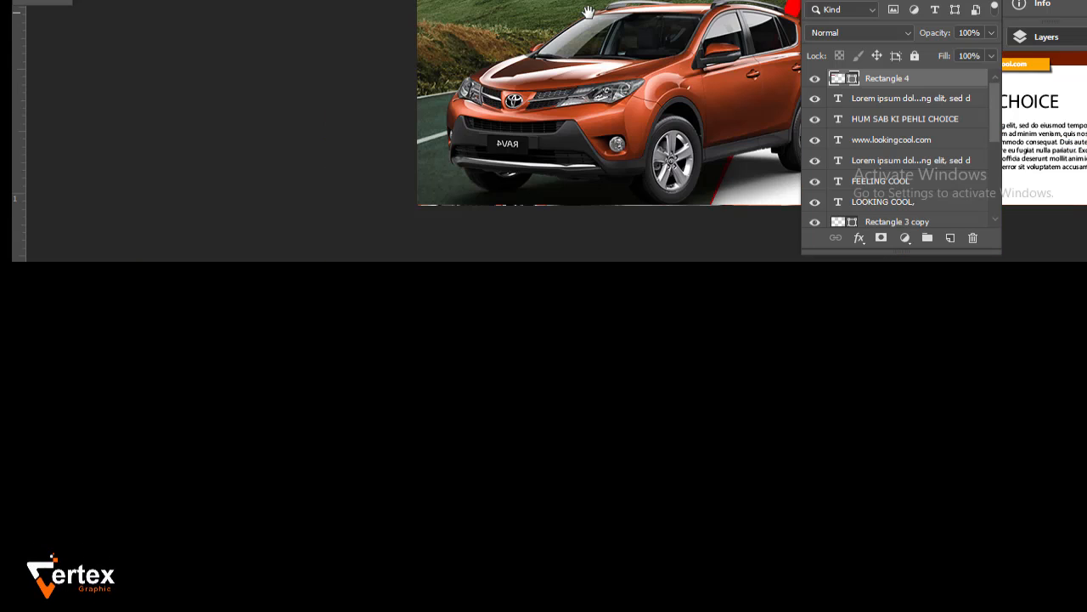
{"action": "left_click_drag", "start_coordinate": [595, 26], "coordinate": [364, 0]}
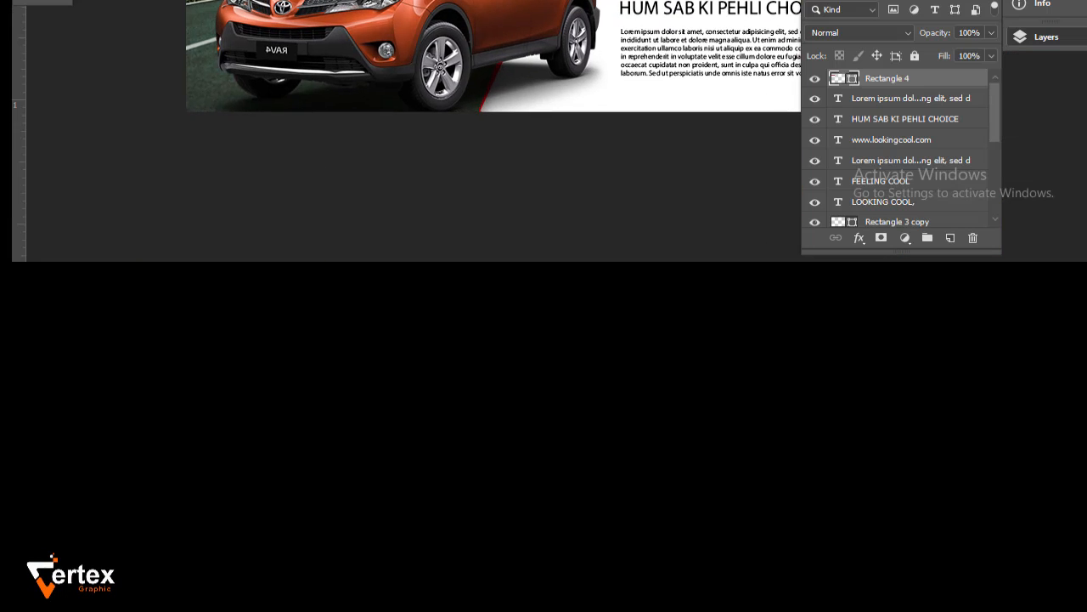
{"action": "key", "text": "ctrl+plus"}
{"action": "key", "text": "ctrl+plus"}
{"action": "key", "text": "ctrl+plus"}
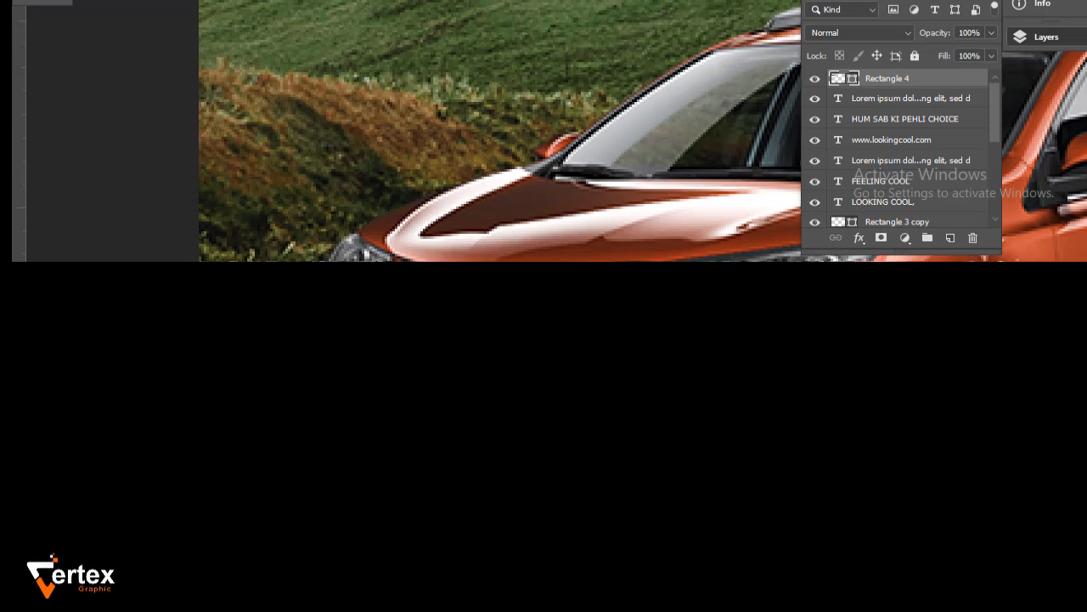
{"action": "key", "text": "ctrl+t"}
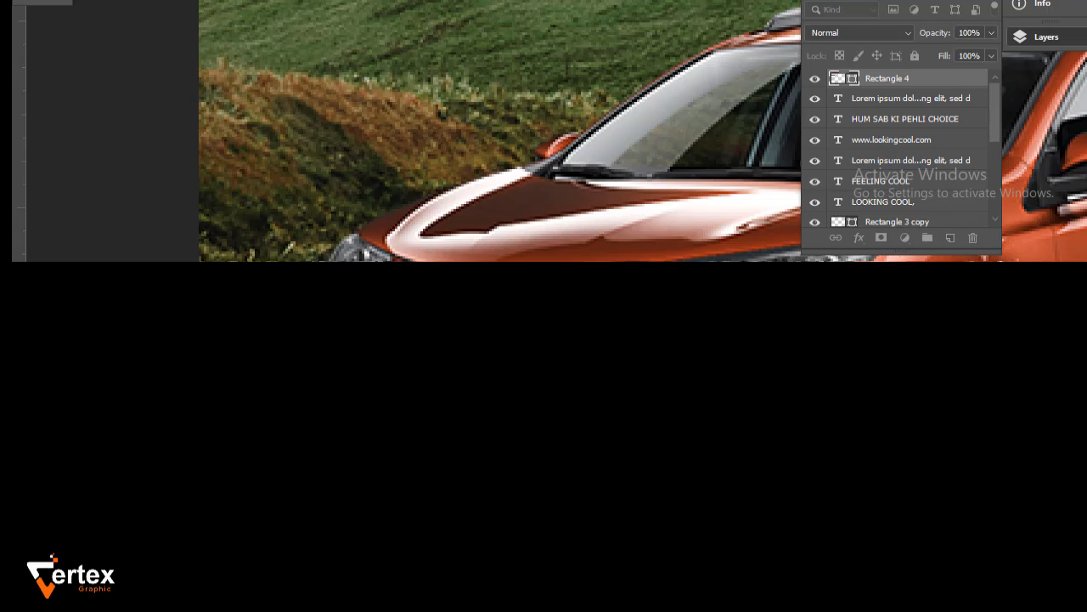
{"action": "key", "text": "Return"}
{"action": "left_click", "coordinate": [56, 0]}
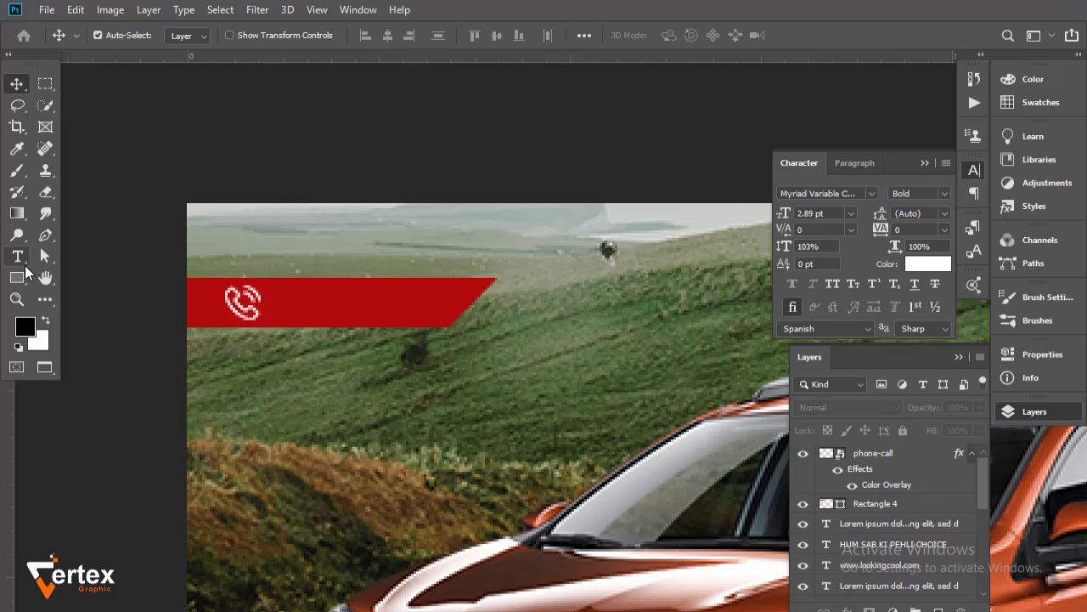
Add a white Myriad Variable Concept Bold text line with the contact phone number beside the phone icon on the red label
{"action": "left_click", "coordinate": [22, 261]}
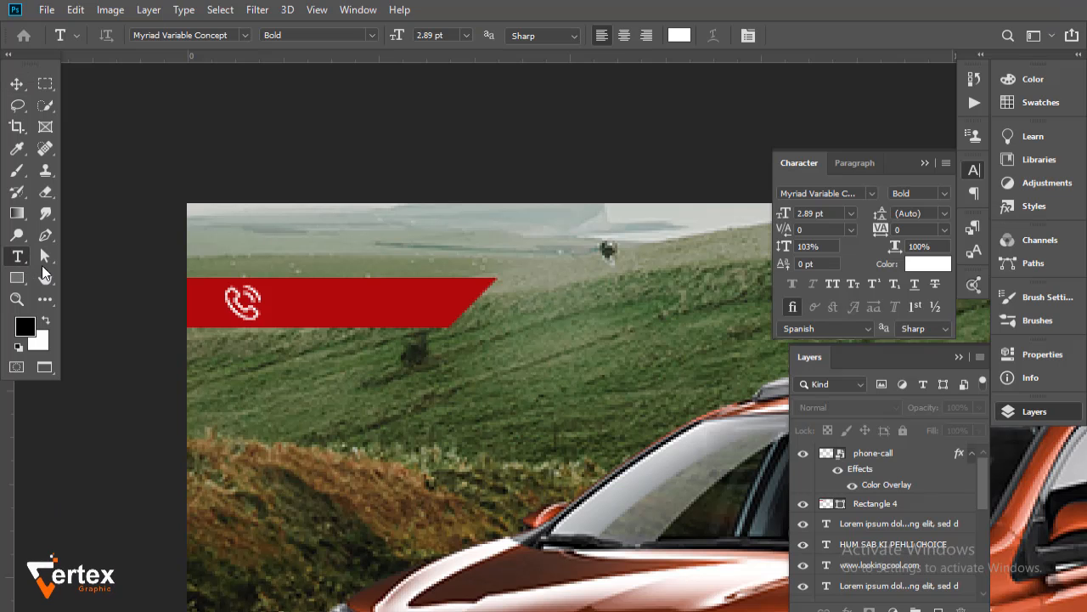
{"action": "left_click", "coordinate": [306, 301]}
{"action": "key", "text": "BackSpace"}
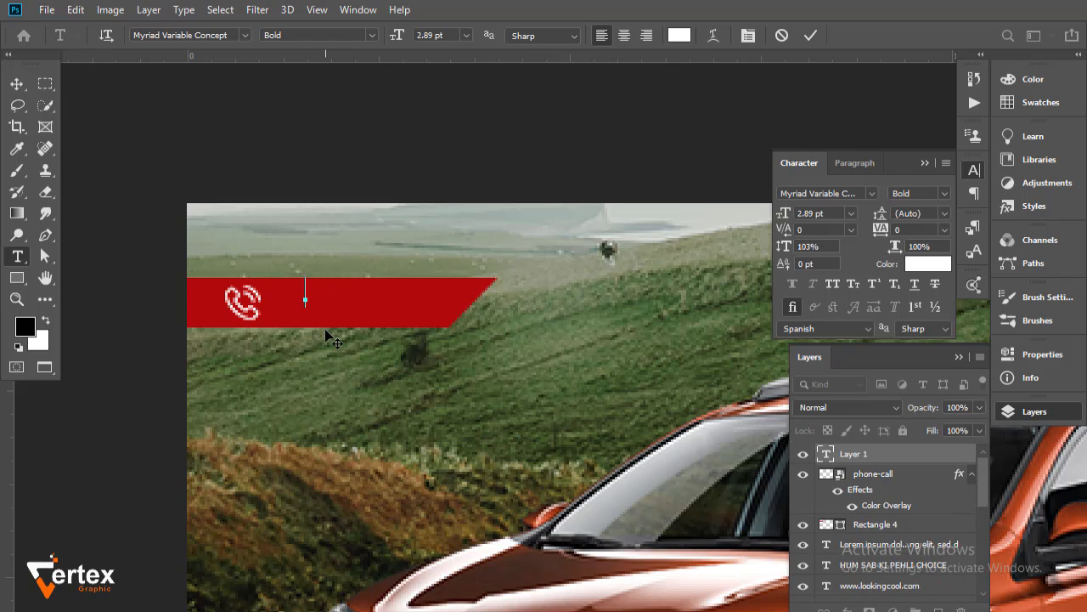
{"action": "type", "text": "+92"}
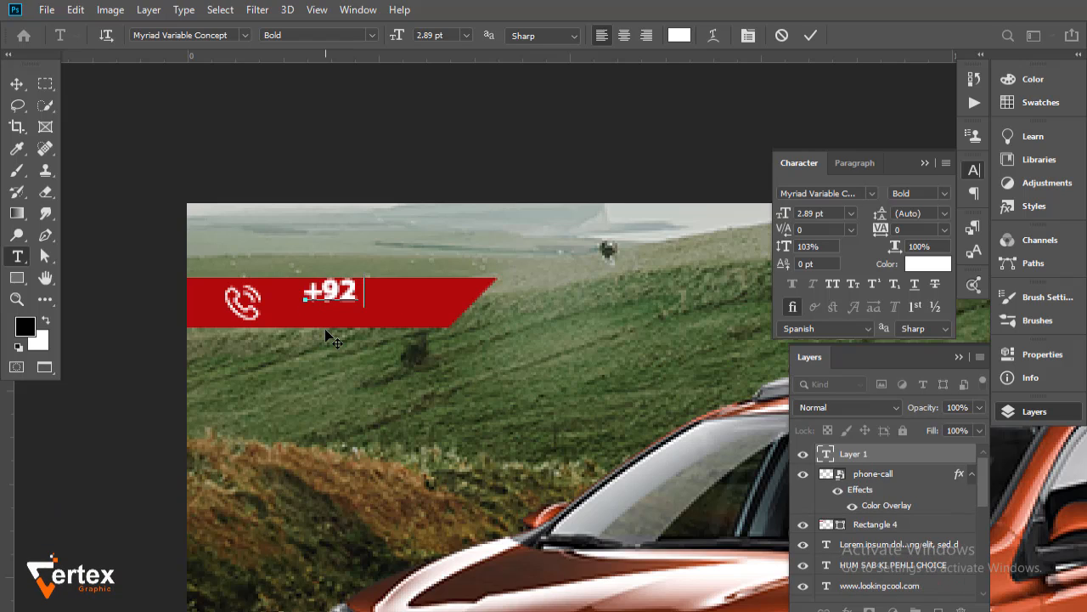
{"action": "type", "text": " 315 "}
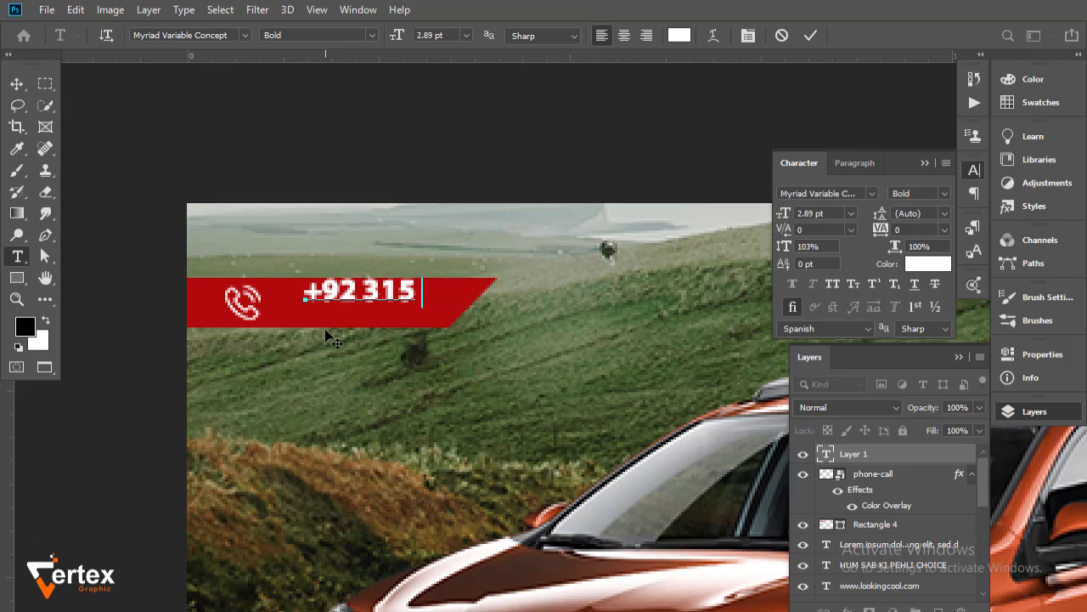
{"action": "type", "text": "000000000"}
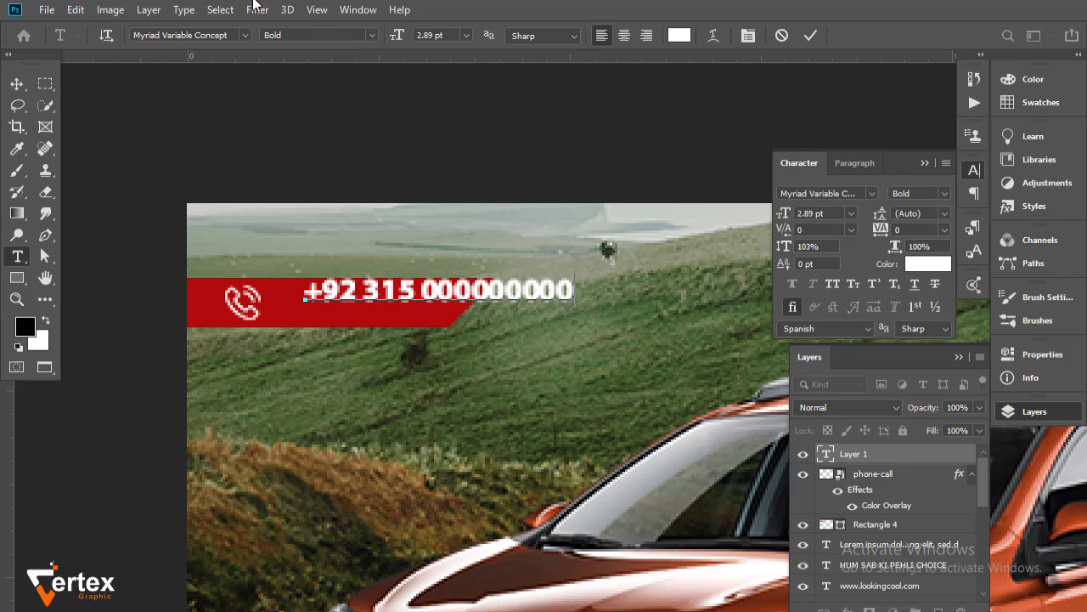
{"action": "left_click", "coordinate": [17, 84]}
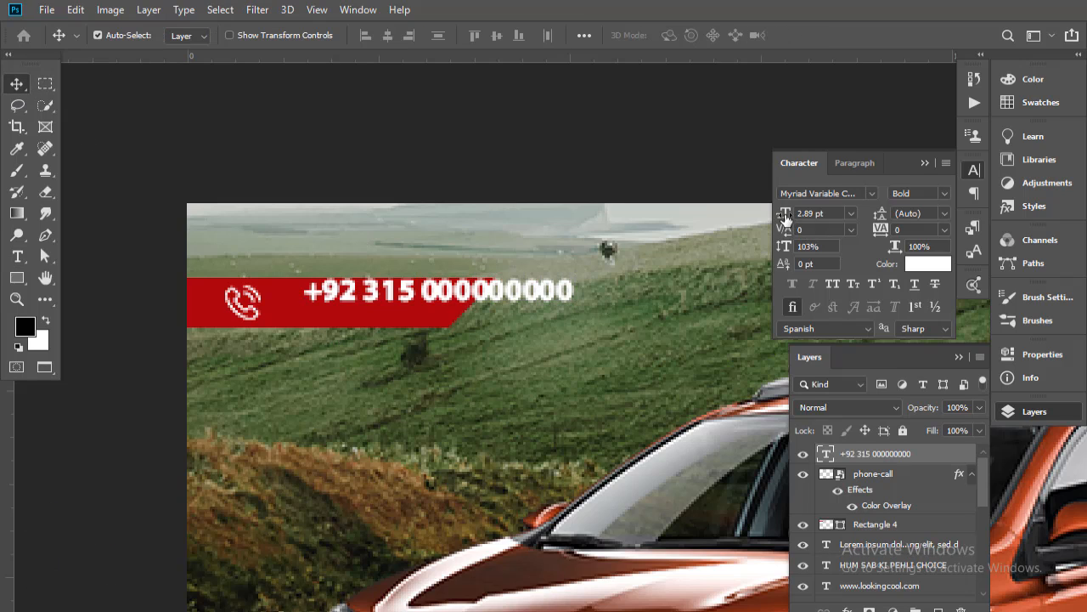
Set the phone number text to 1.89 pt Regular and move it slightly down and closer to the phone icon on the red label
{"action": "left_click", "coordinate": [786, 218]}
{"action": "key", "text": "Down"}
{"action": "left_click", "coordinate": [944, 195]}
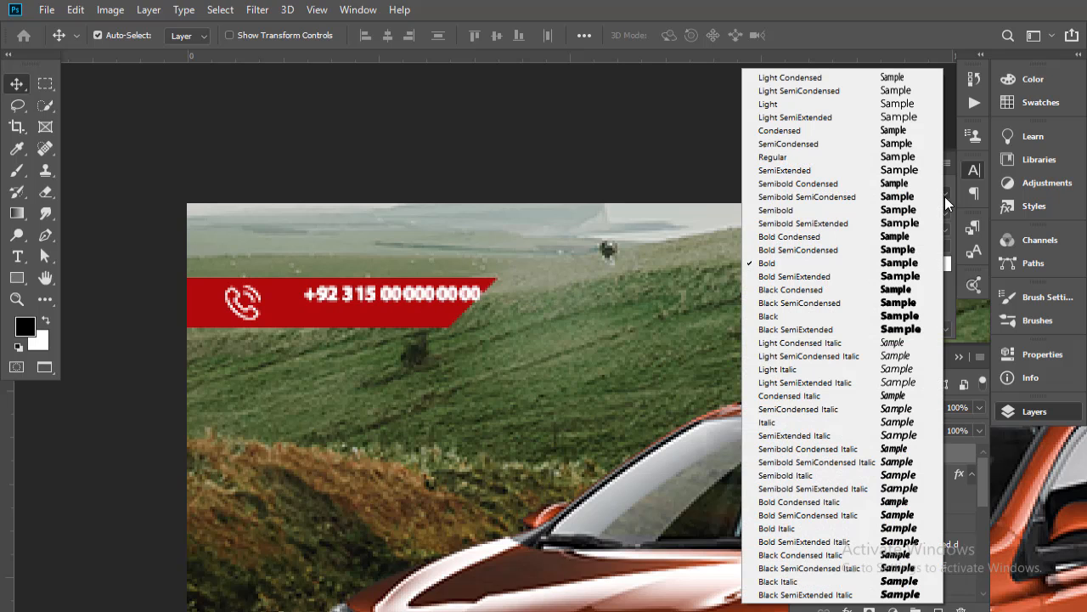
{"action": "left_click", "coordinate": [804, 158]}
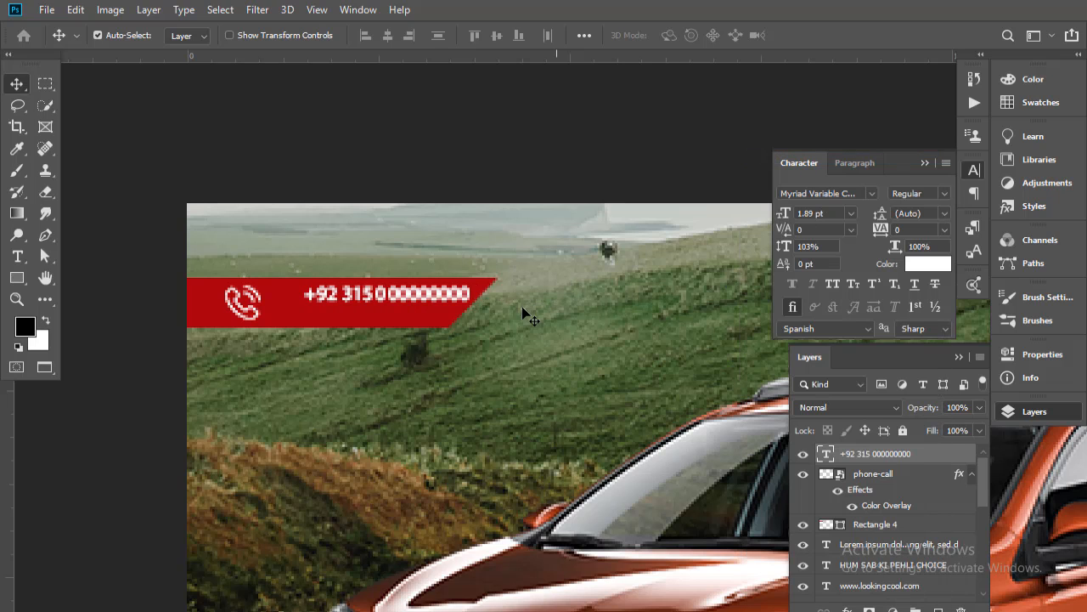
{"action": "left_click_drag", "start_coordinate": [416, 306], "coordinate": [390, 318]}
{"action": "left_click_drag", "start_coordinate": [563, 357], "coordinate": [564, 357]}
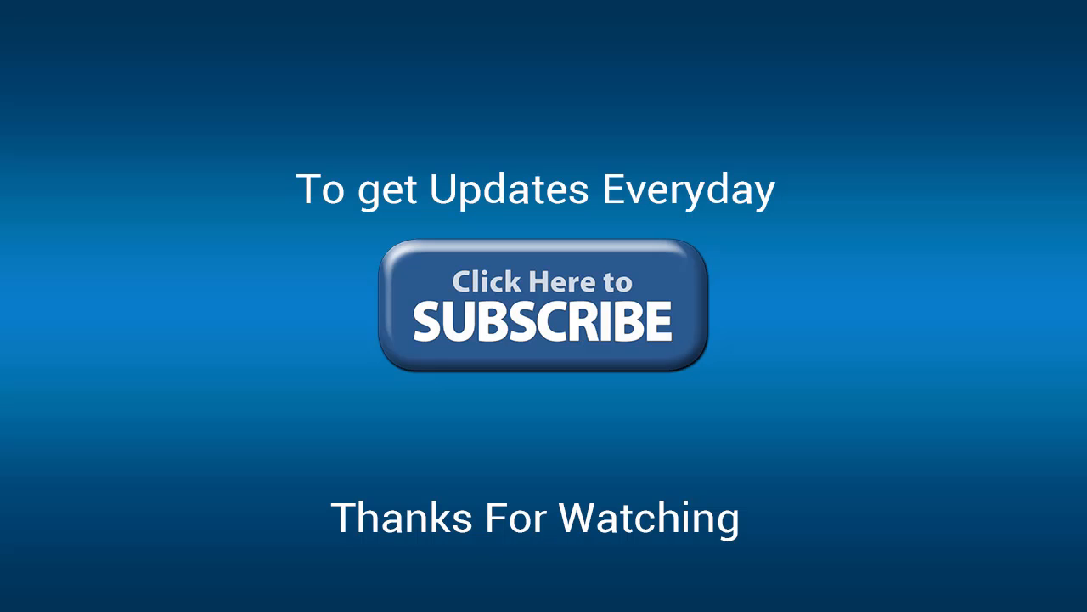